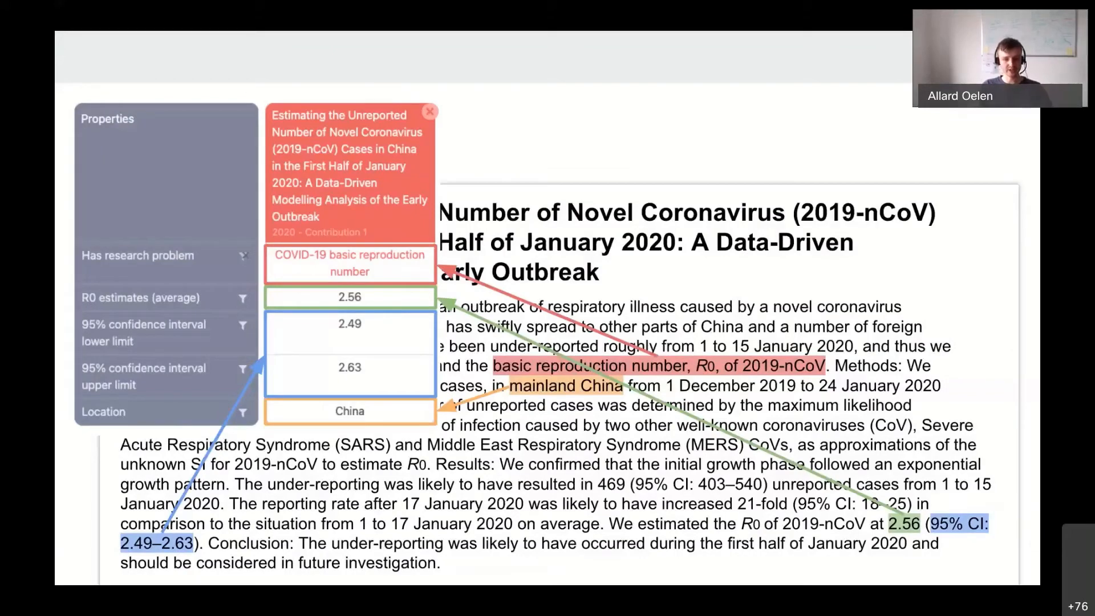
# Advance to the Live demonstration slide, end the slide show and switch to the Open Research Knowledge Graph site.
pyautogui.press('Right')
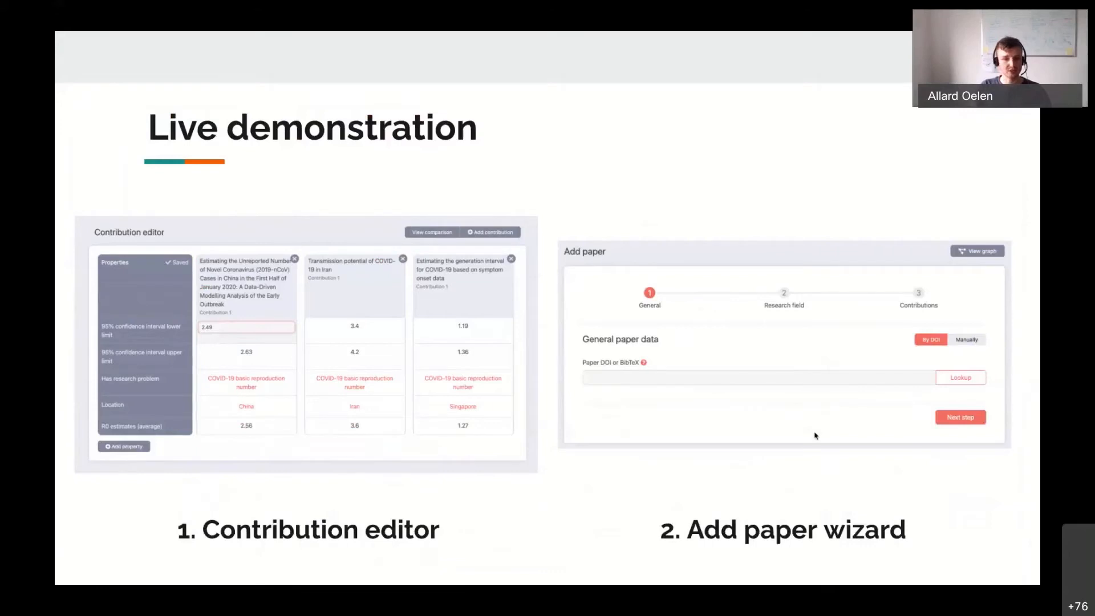
pyautogui.press('Escape')
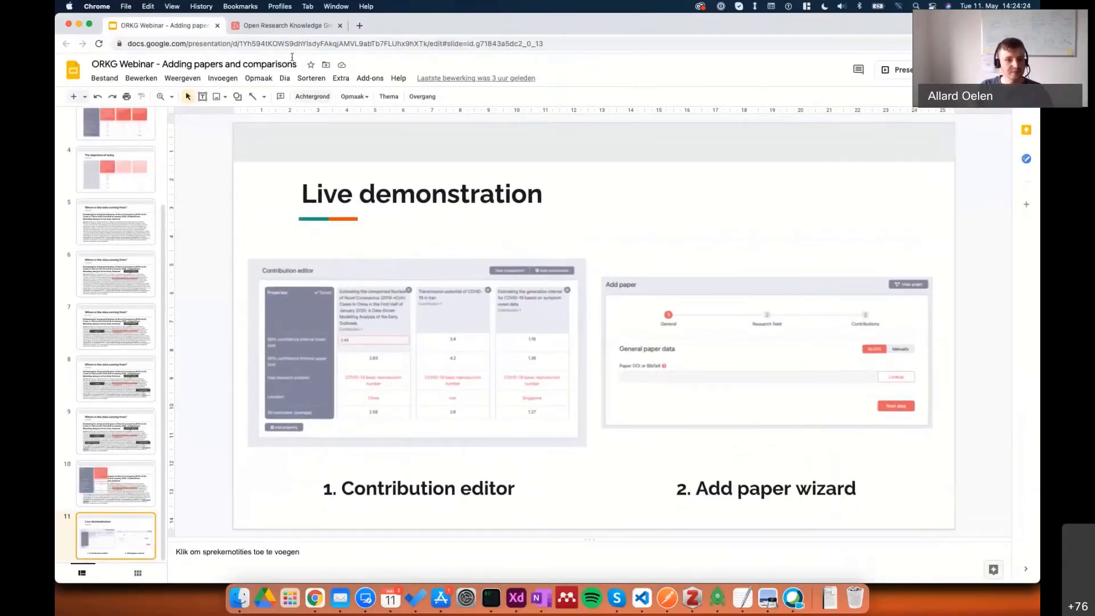
pyautogui.click(285, 27)
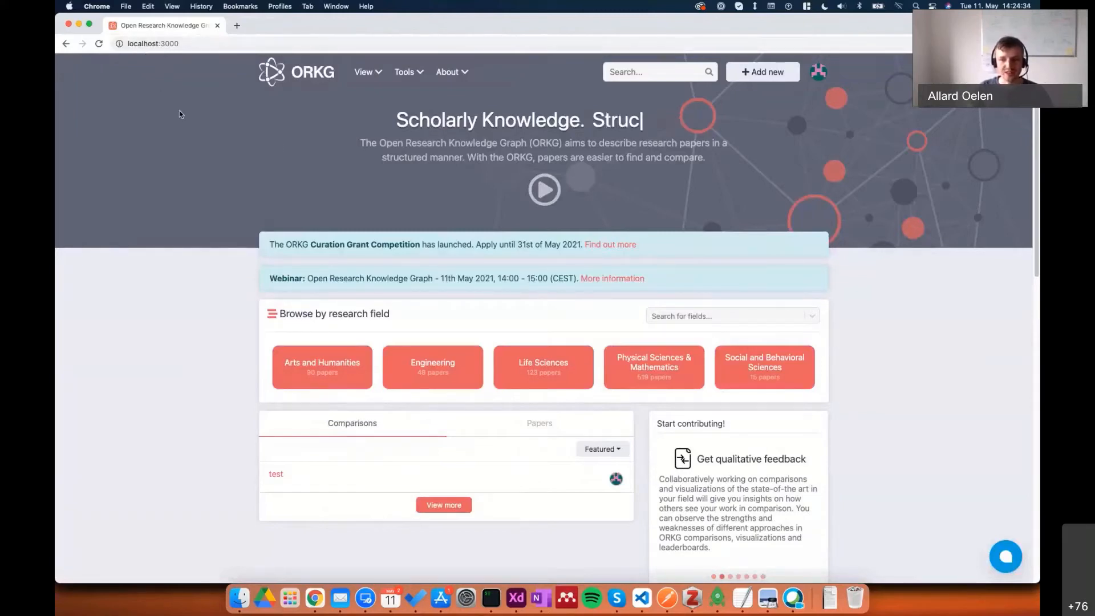
# Start adding a new comparison, view the CSV import tool and return to the comparison guide page.
pyautogui.click(767, 73)
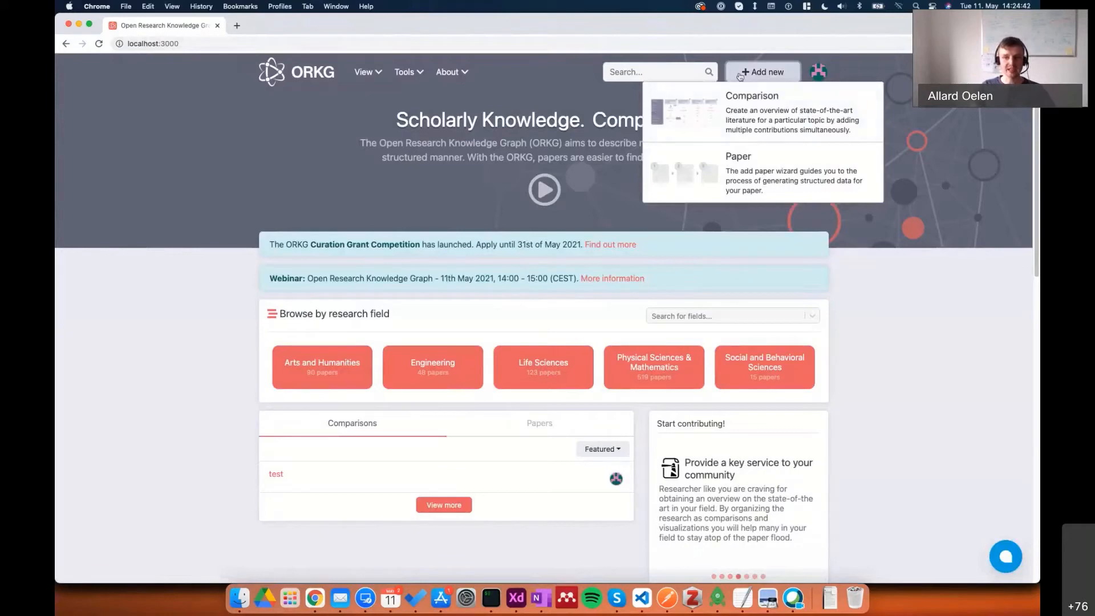
pyautogui.click(729, 110)
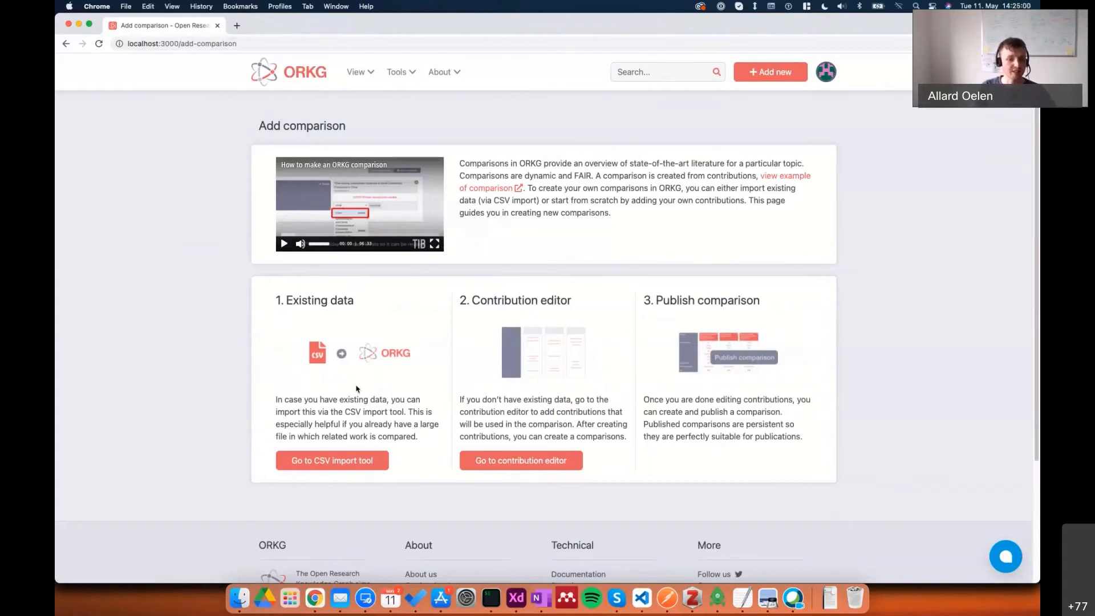
pyautogui.click(350, 455)
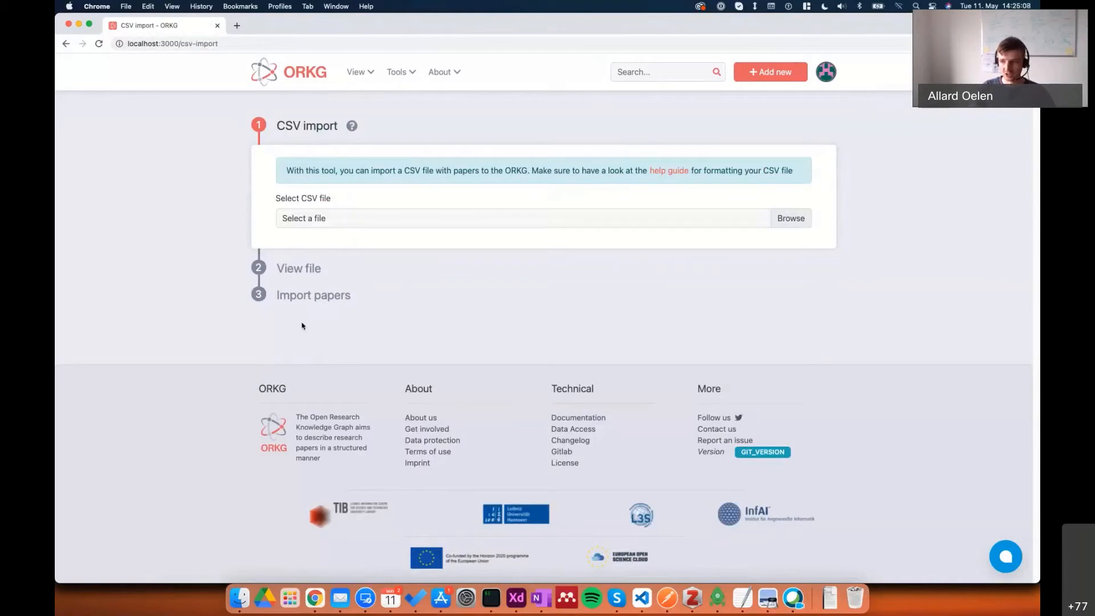
pyautogui.press('super+bracketleft')
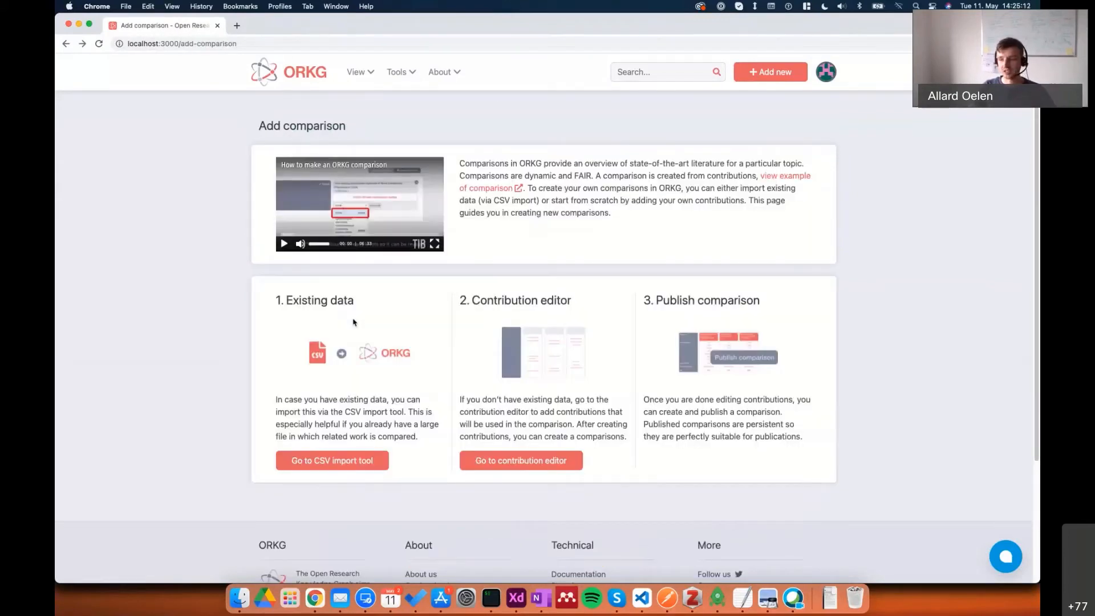
# Open the contribution editor and start adding a contribution from a new paper.
pyautogui.click(532, 460)
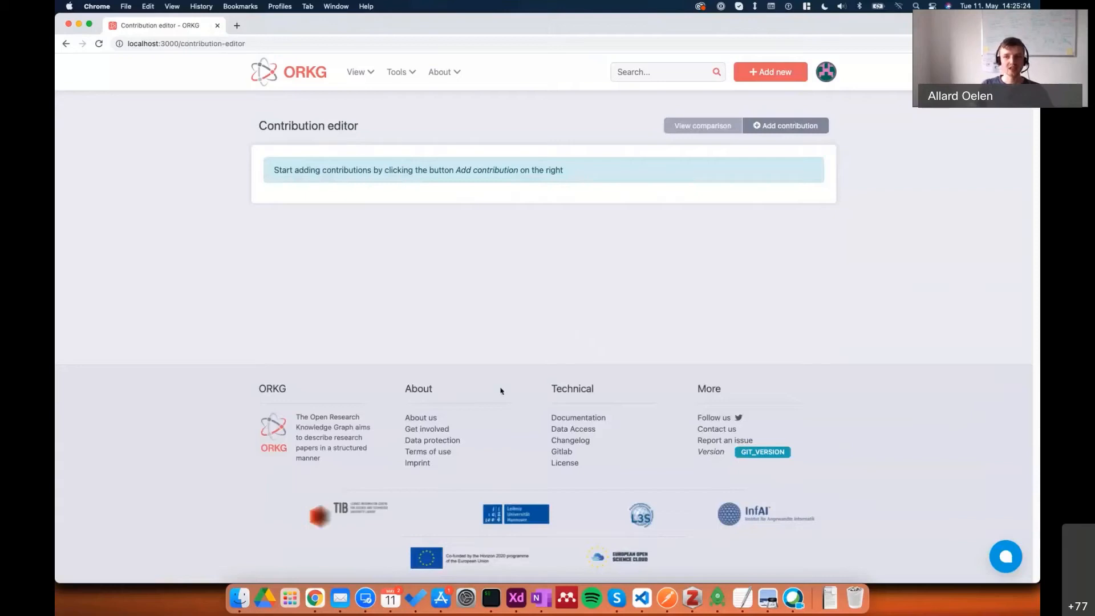
pyautogui.click(787, 128)
pyautogui.press('super+equal')
pyautogui.press('super+equal')
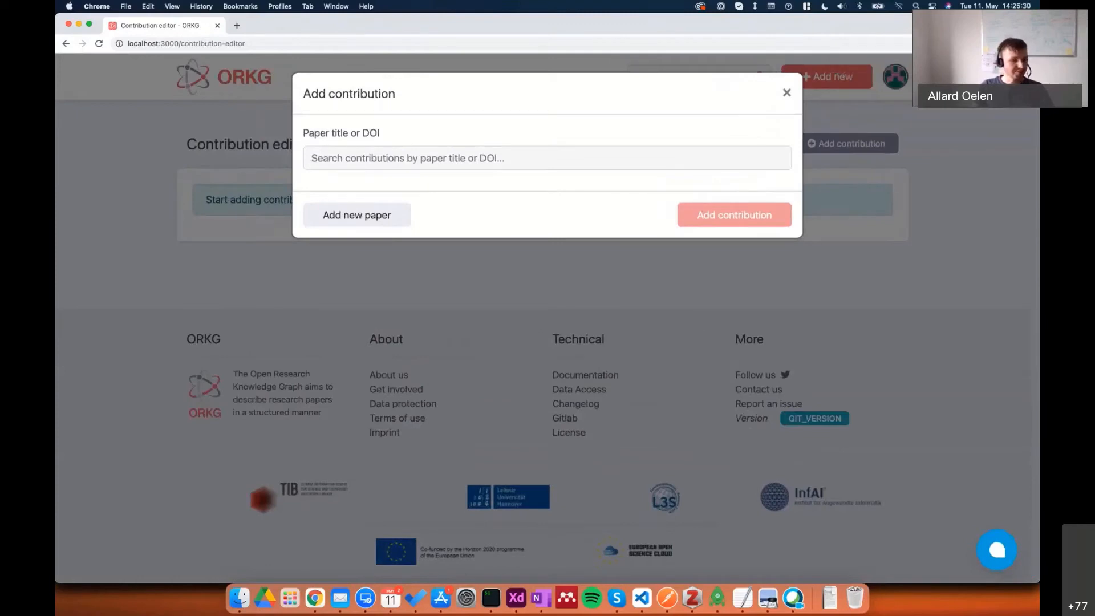
pyautogui.click(314, 136)
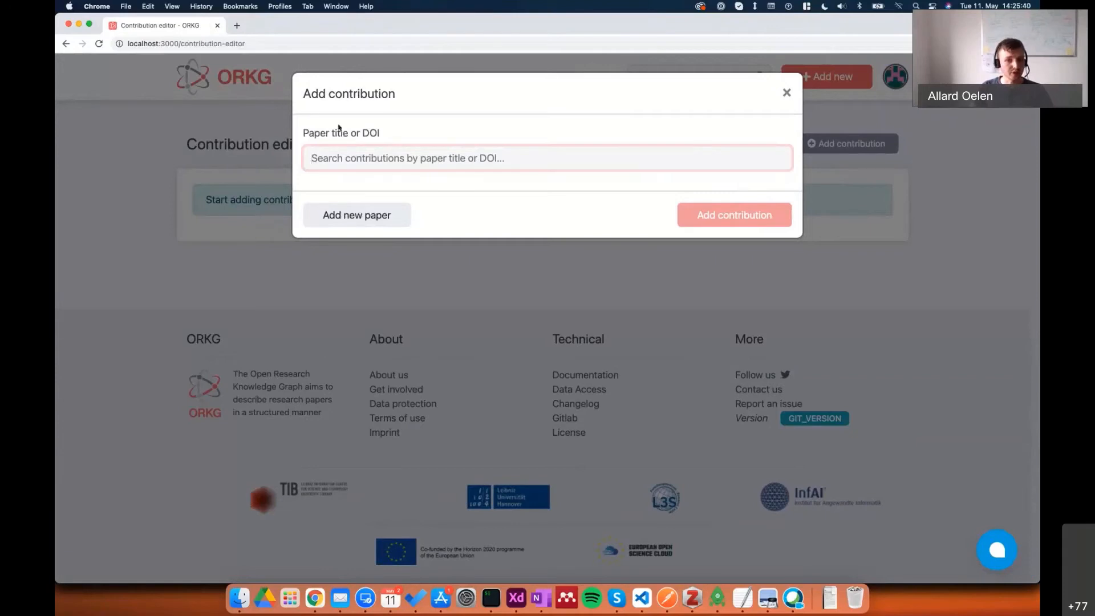
pyautogui.click(372, 225)
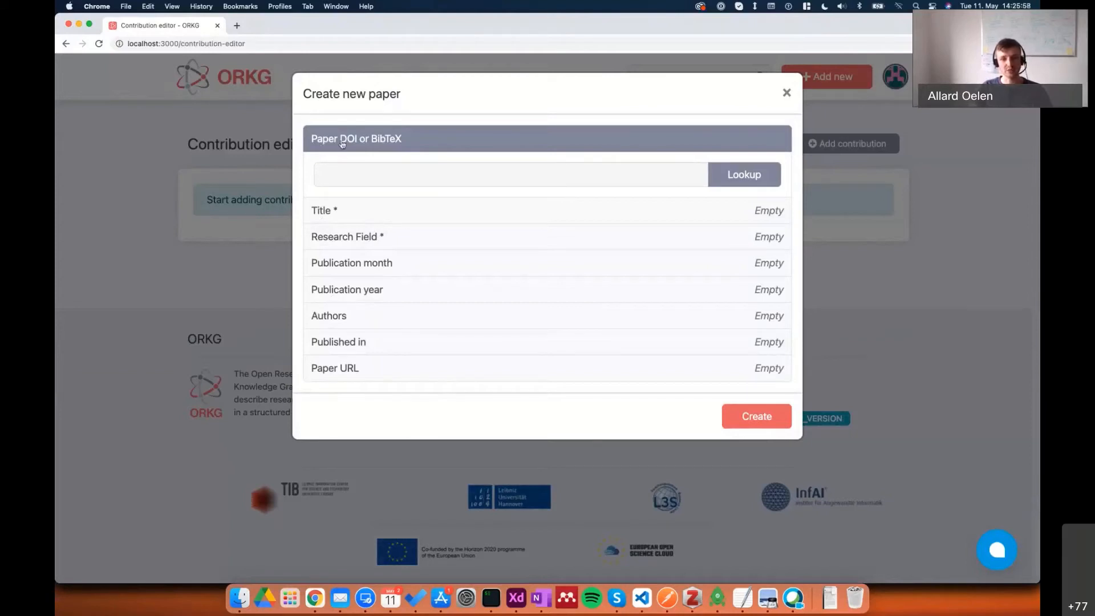
# Look up the paper by DOI 10.3390/jcm9020388 and continue creating it despite the existing entry.
pyautogui.click(365, 174)
pyautogui.write('10.3390/jcm9020388')
pyautogui.click(732, 175)
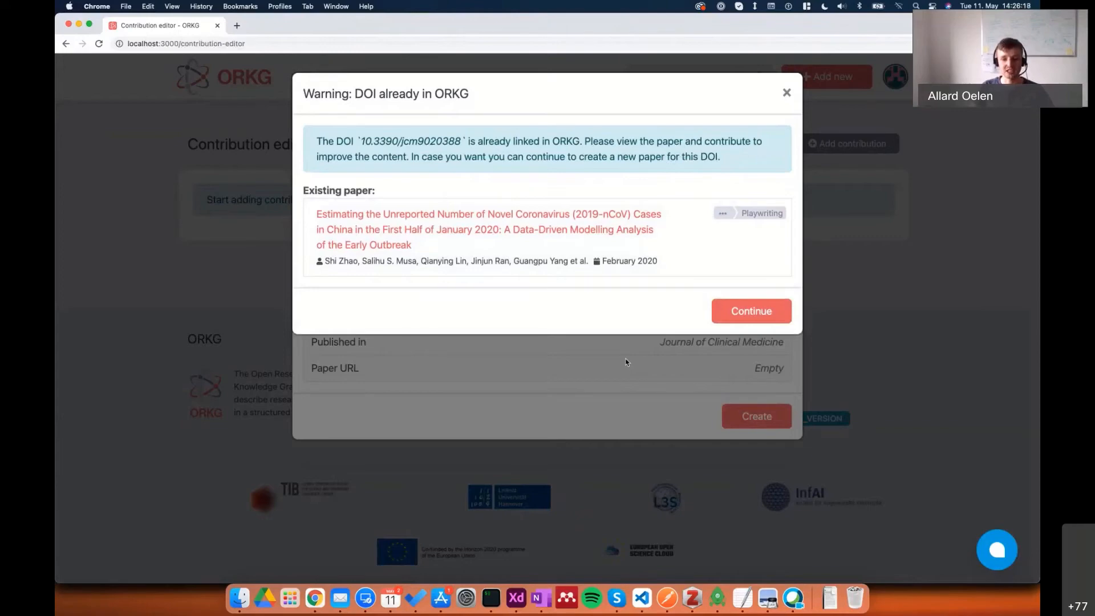
pyautogui.click(725, 313)
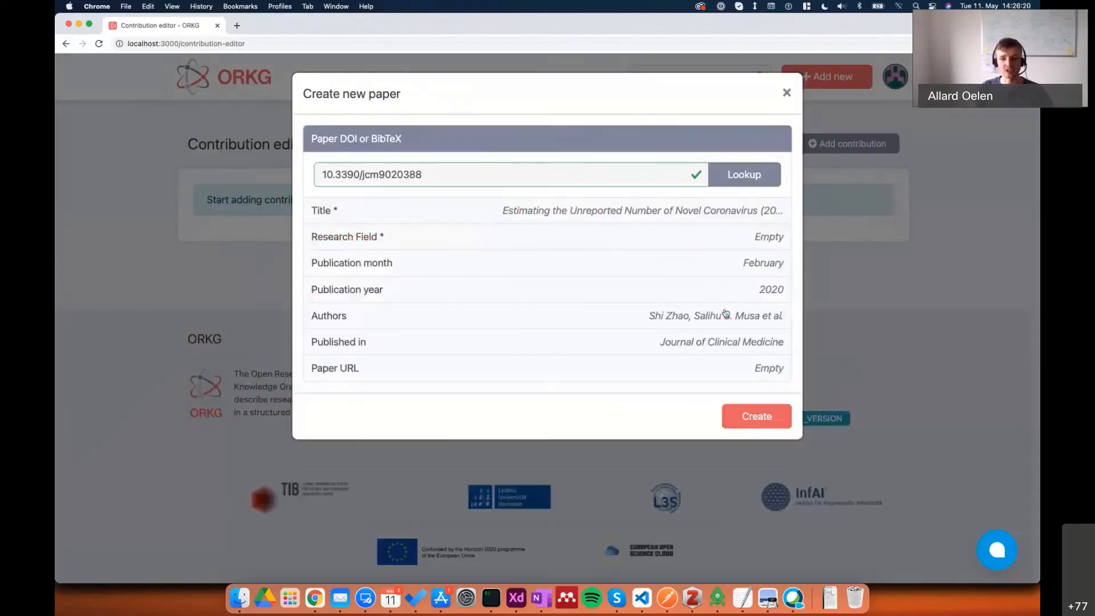
# Open the research field chooser for the new paper and expand the Life Sciences branch.
pyautogui.click(349, 239)
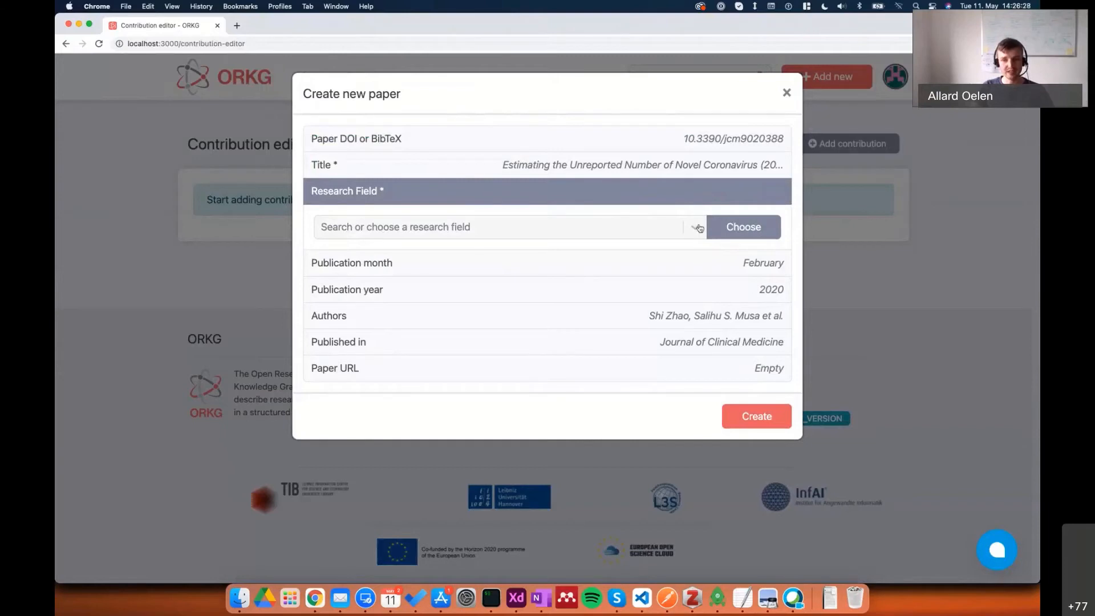
pyautogui.click(743, 226)
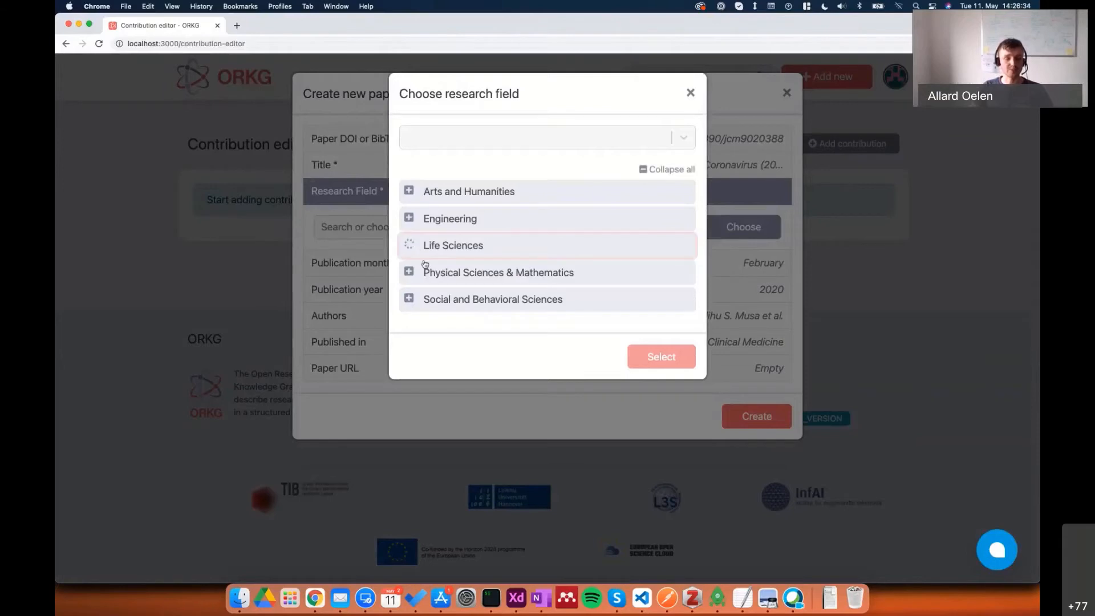
pyautogui.click(409, 246)
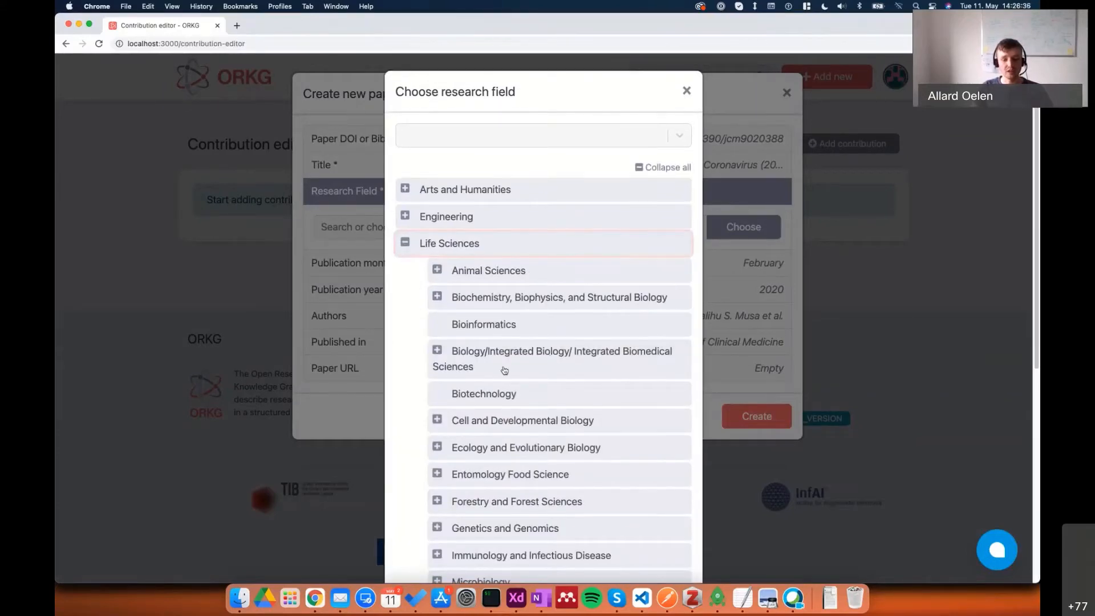
pyautogui.scroll(-6, 501, 372)
pyautogui.scroll(6, 503, 372)
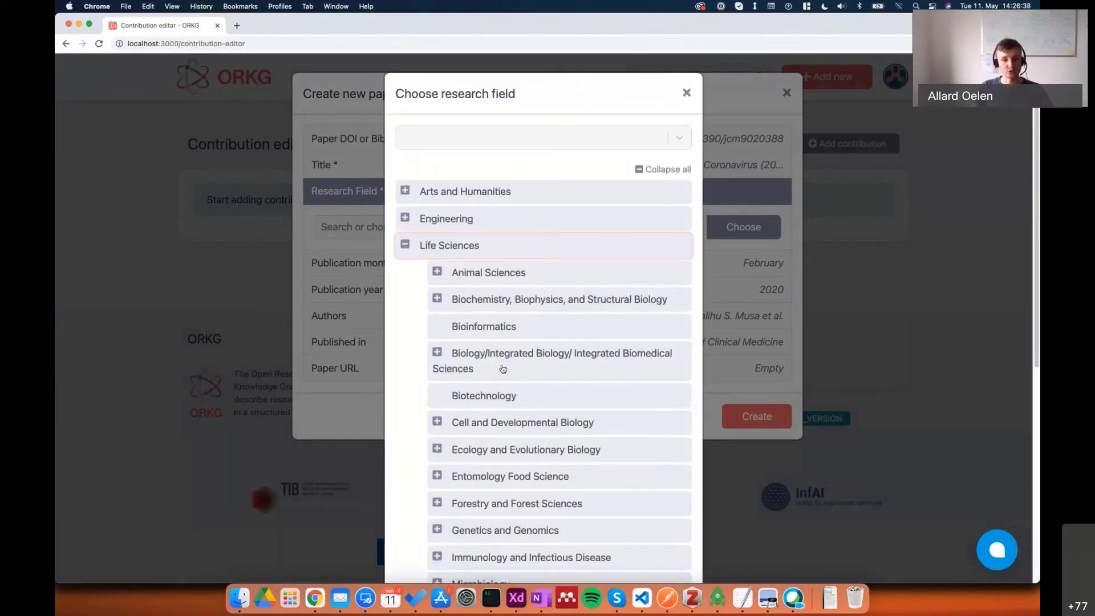
# Search for and select Virology as the research field, and create the paper.
pyautogui.click(429, 135)
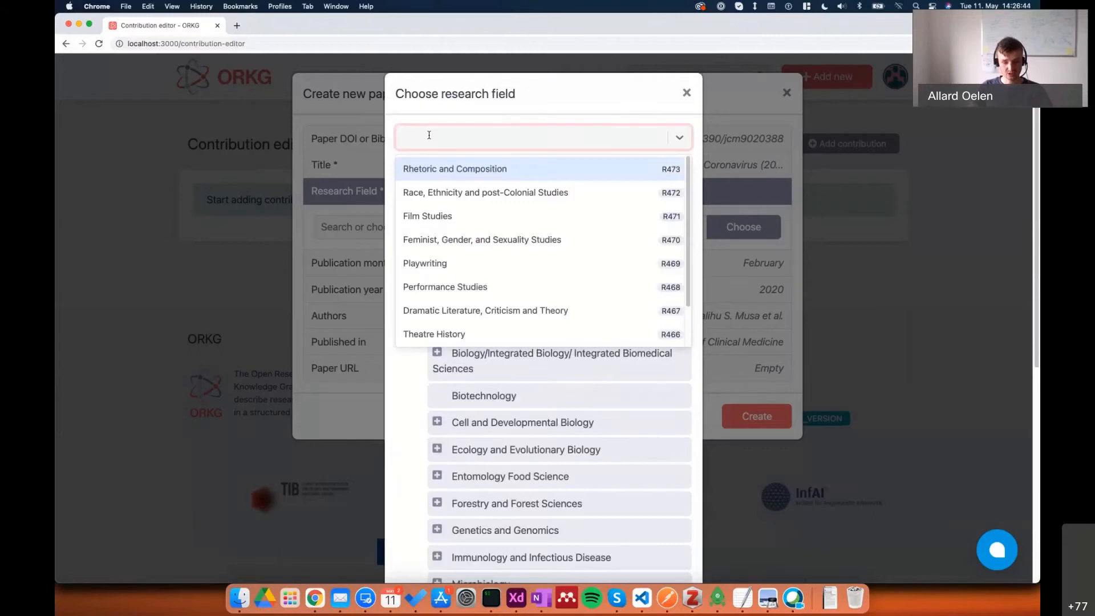
pyautogui.write('voril')
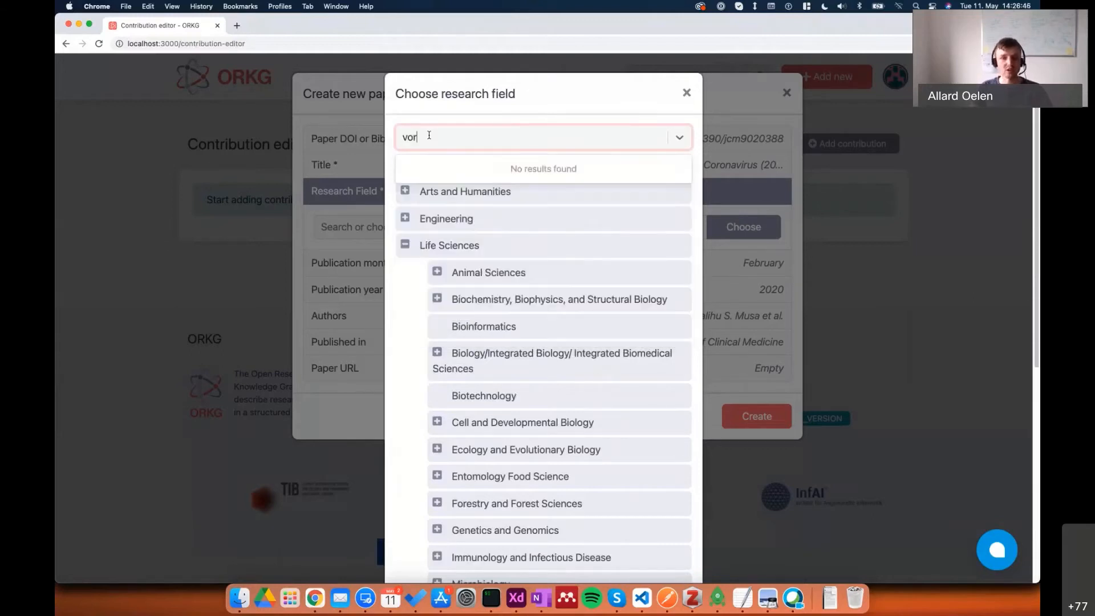
pyautogui.press('BackSpace')
pyautogui.press('BackSpace')
pyautogui.press('BackSpace')
pyautogui.press('BackSpace')
pyautogui.write('irol')
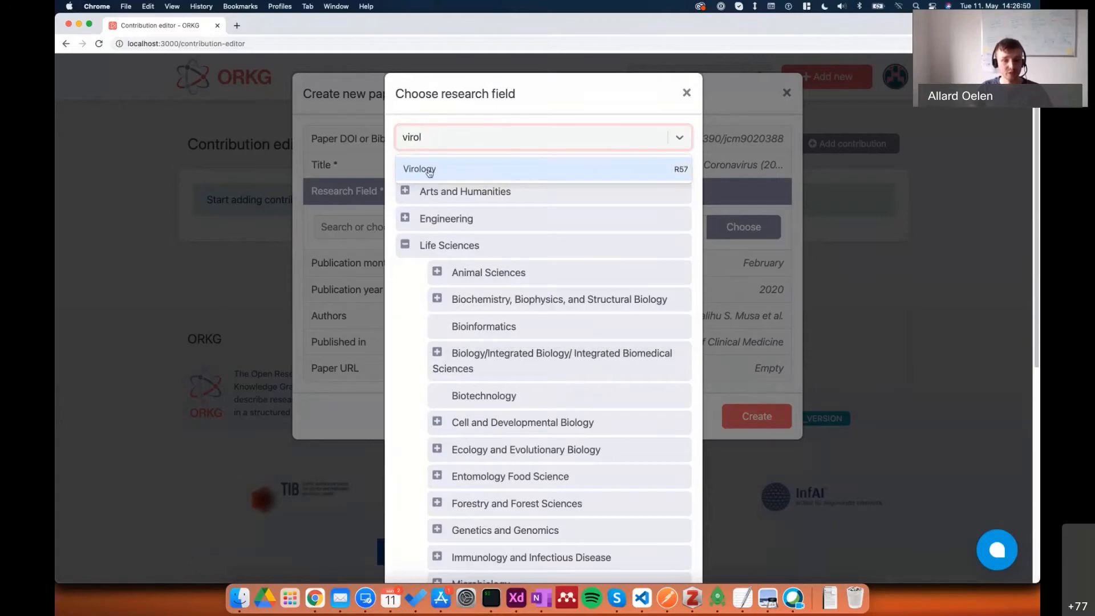
pyautogui.click(430, 171)
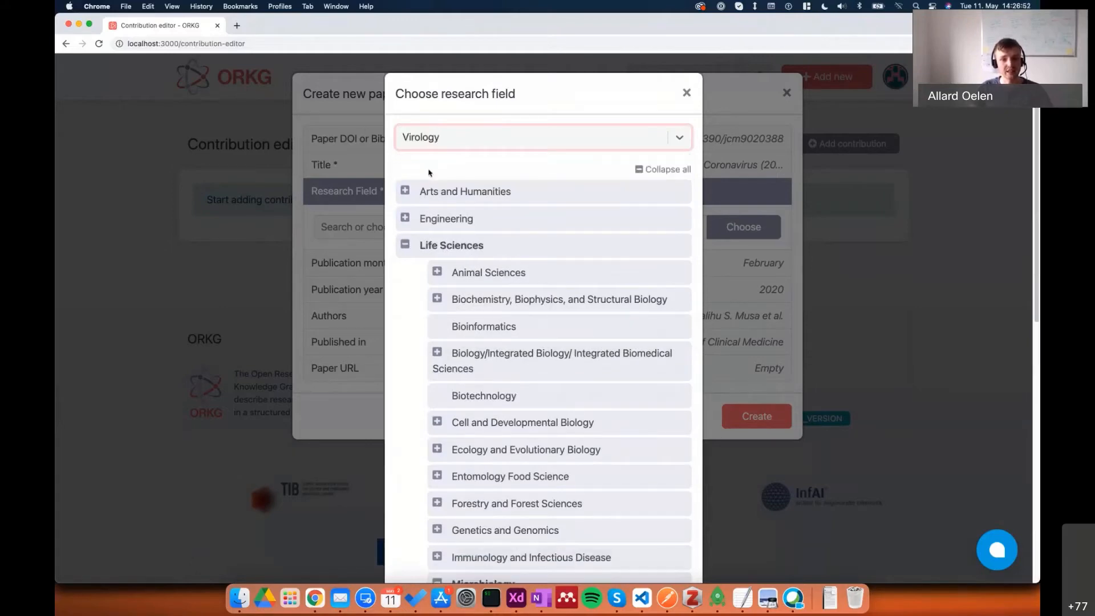
pyautogui.scroll(-3, 454, 268)
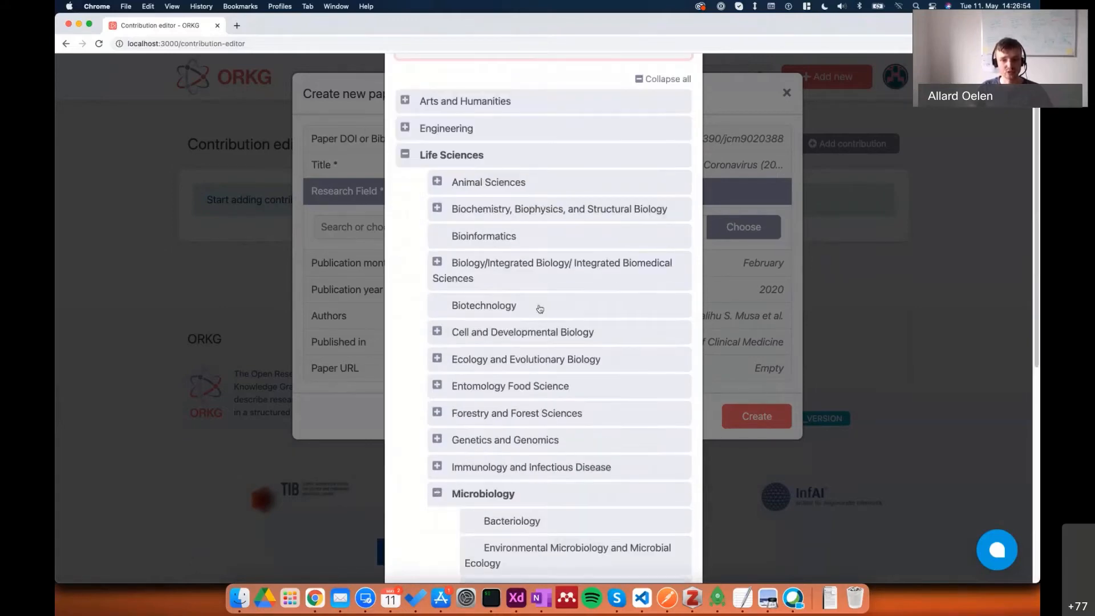
pyautogui.scroll(-5, 542, 305)
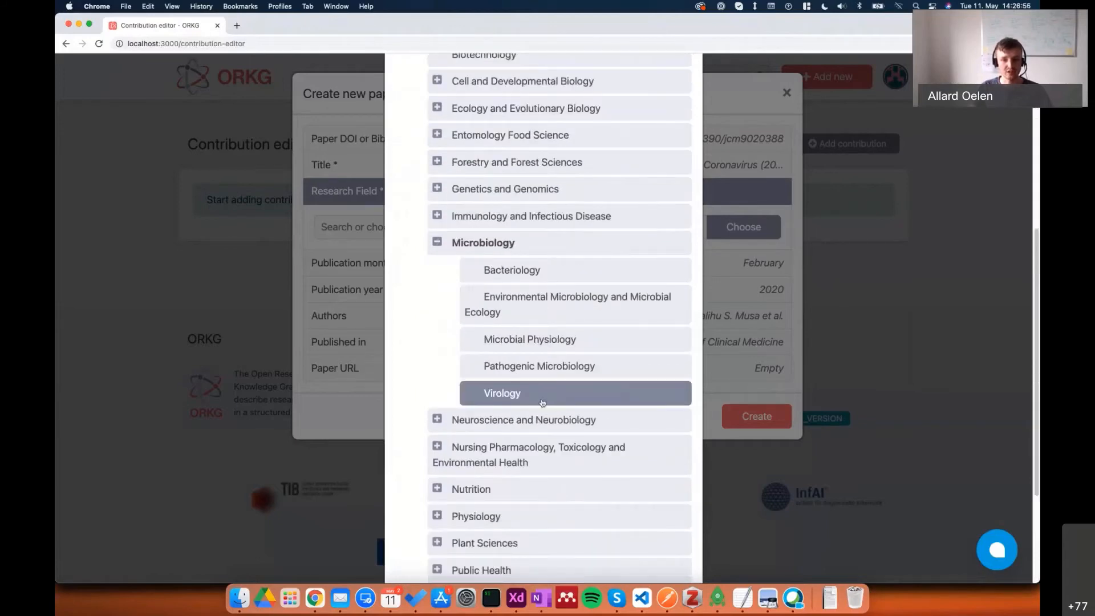
pyautogui.scroll(-4, 635, 347)
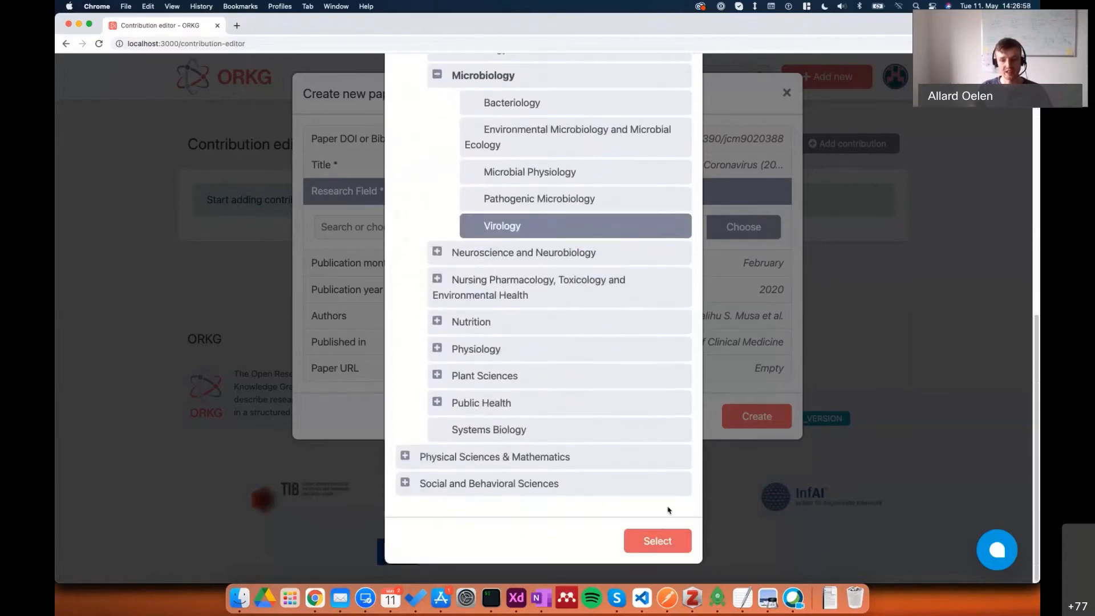
pyautogui.click(663, 531)
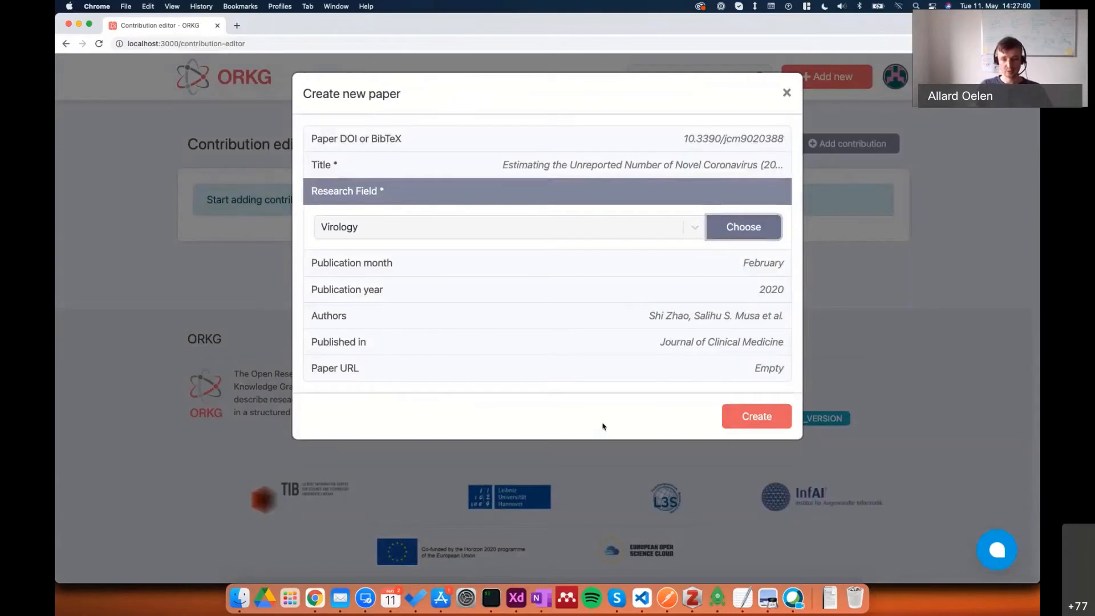
pyautogui.click(752, 418)
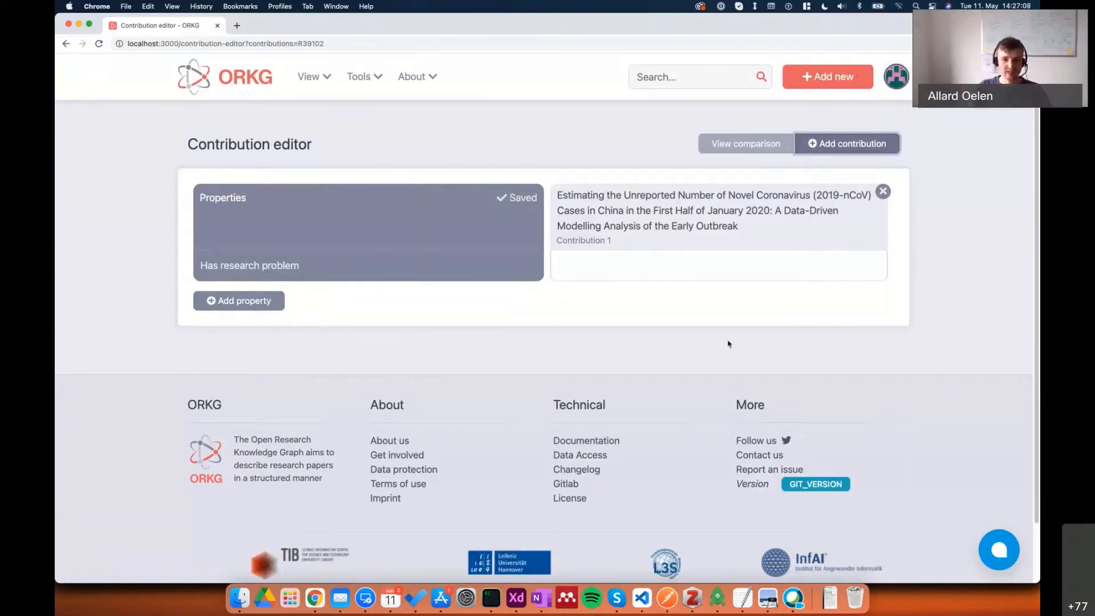
# Set the contribution's research problem to the existing entry "COVID-19 basic reproduction number".
pyautogui.moveTo(221, 277)
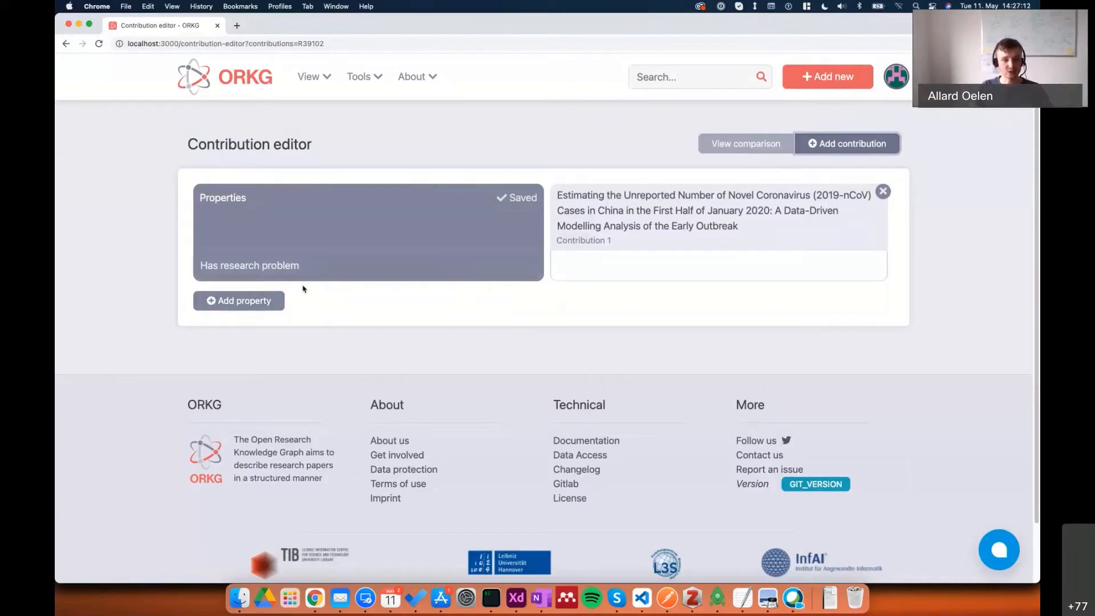
pyautogui.moveTo(694, 264)
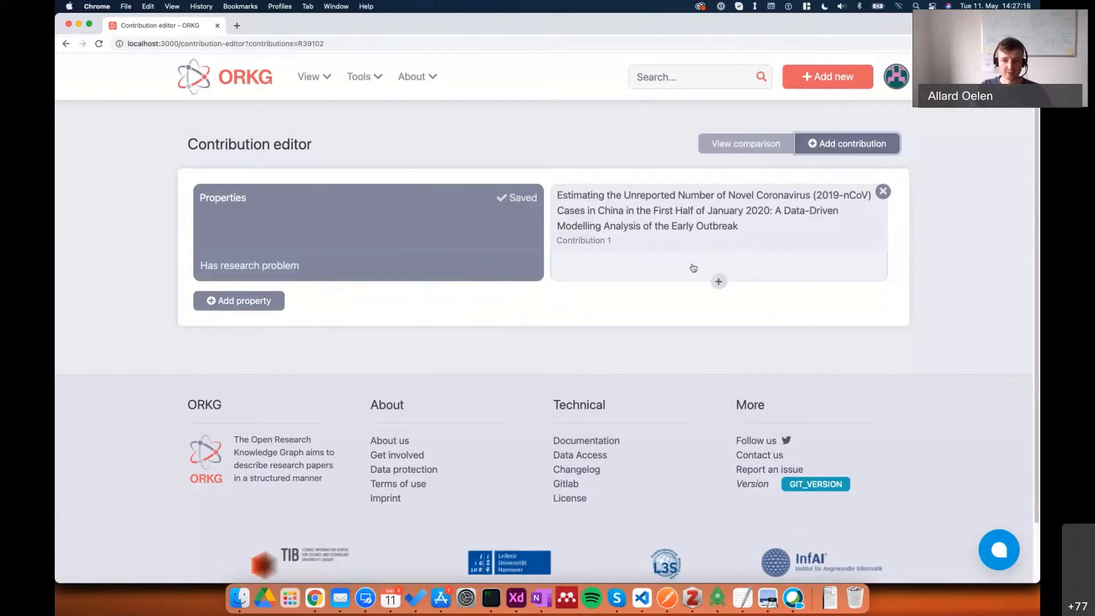
pyautogui.click(692, 266)
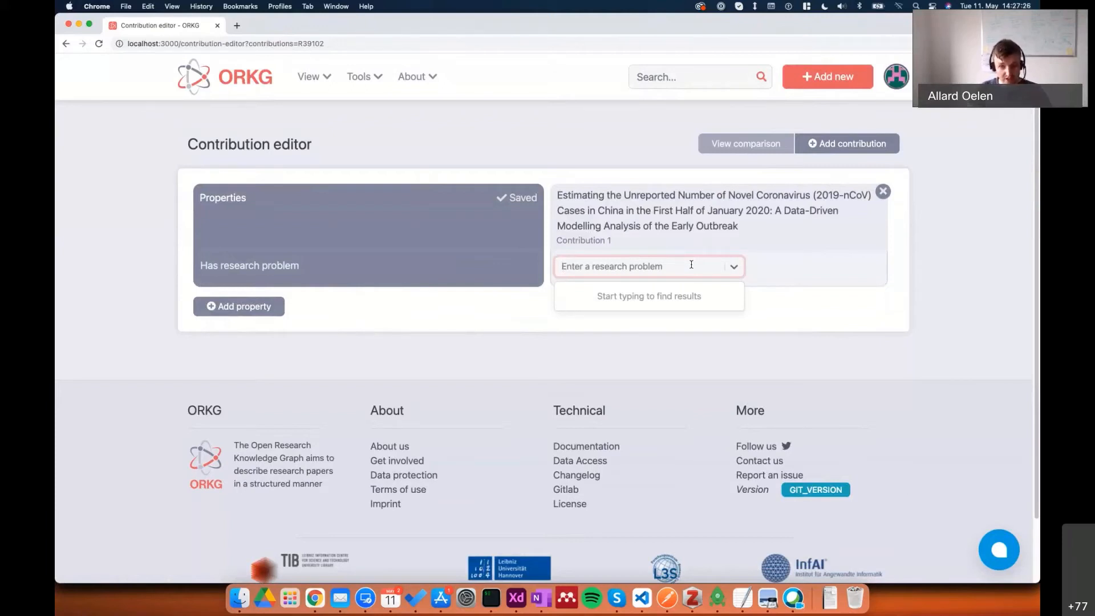
pyautogui.write('COVID')
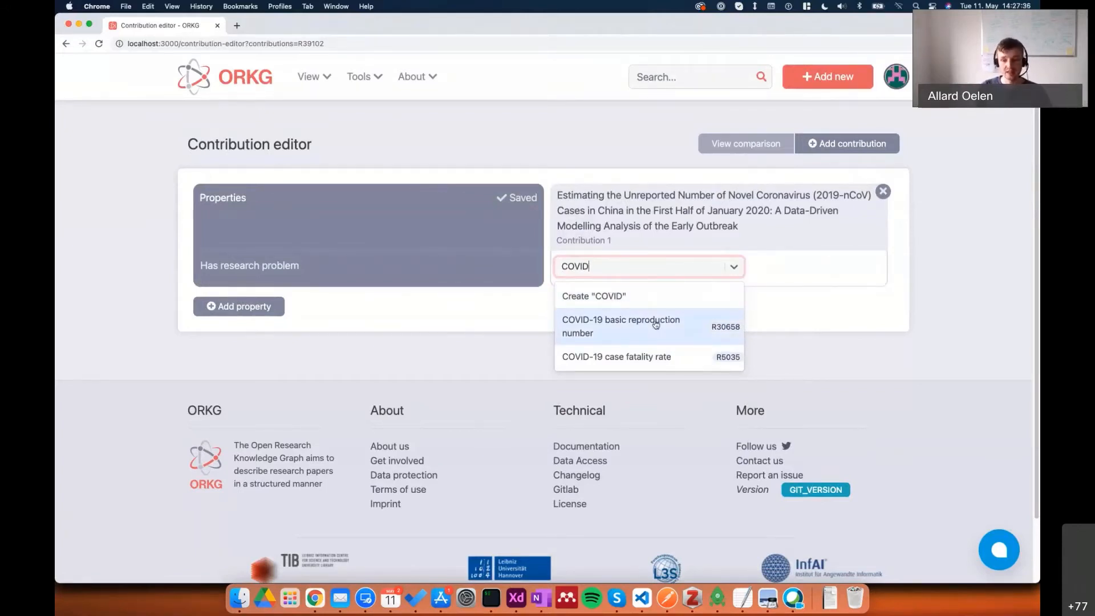
pyautogui.click(590, 329)
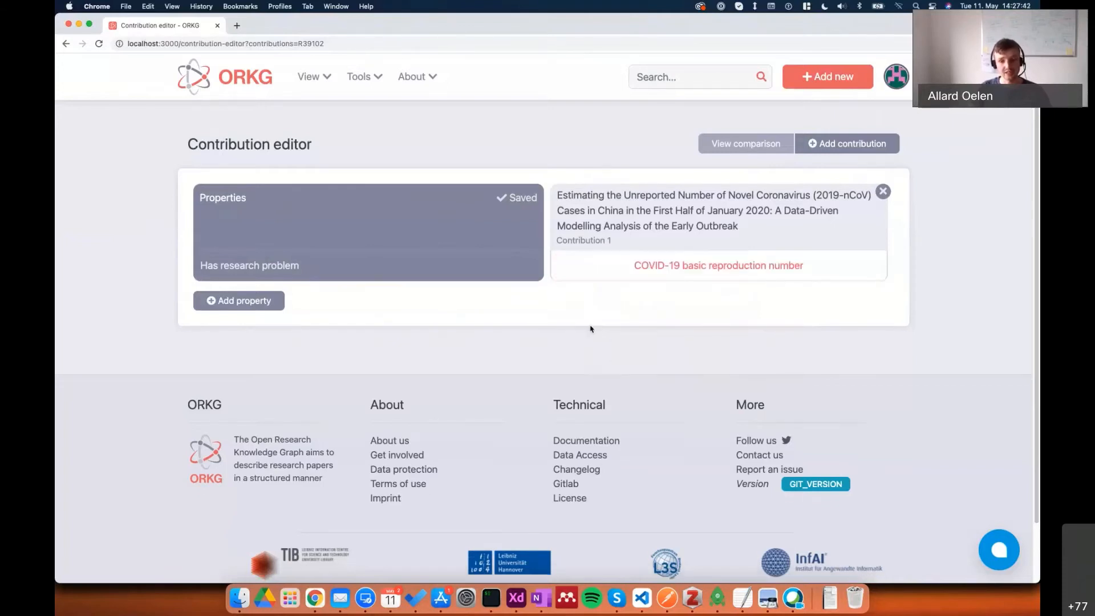
# Add the existing property "R0 estimates (average)" to the contribution table.
pyautogui.moveTo(517, 198)
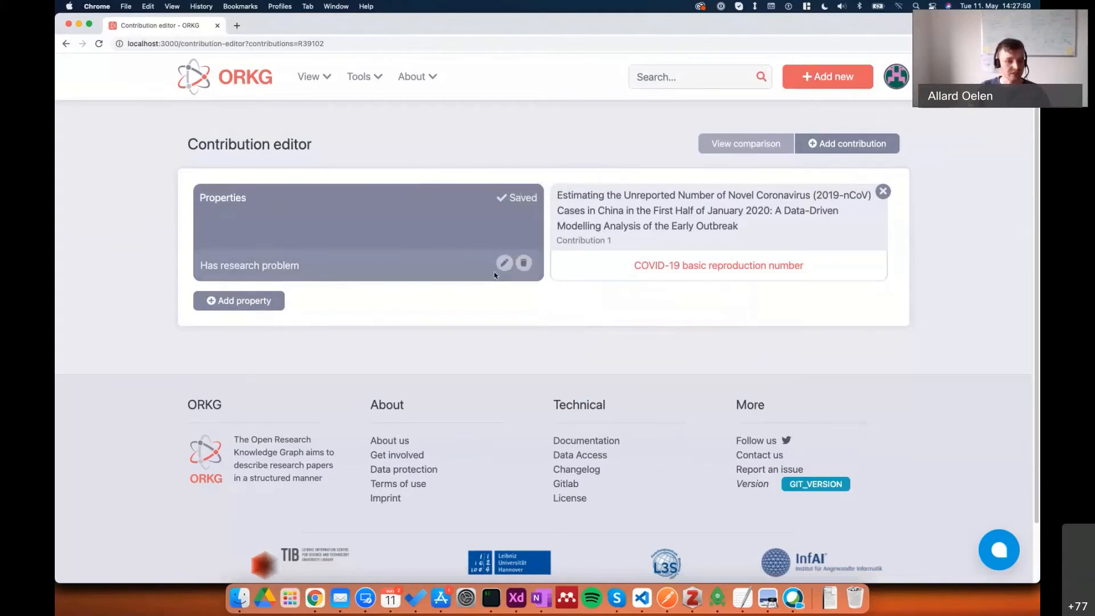
pyautogui.click(265, 309)
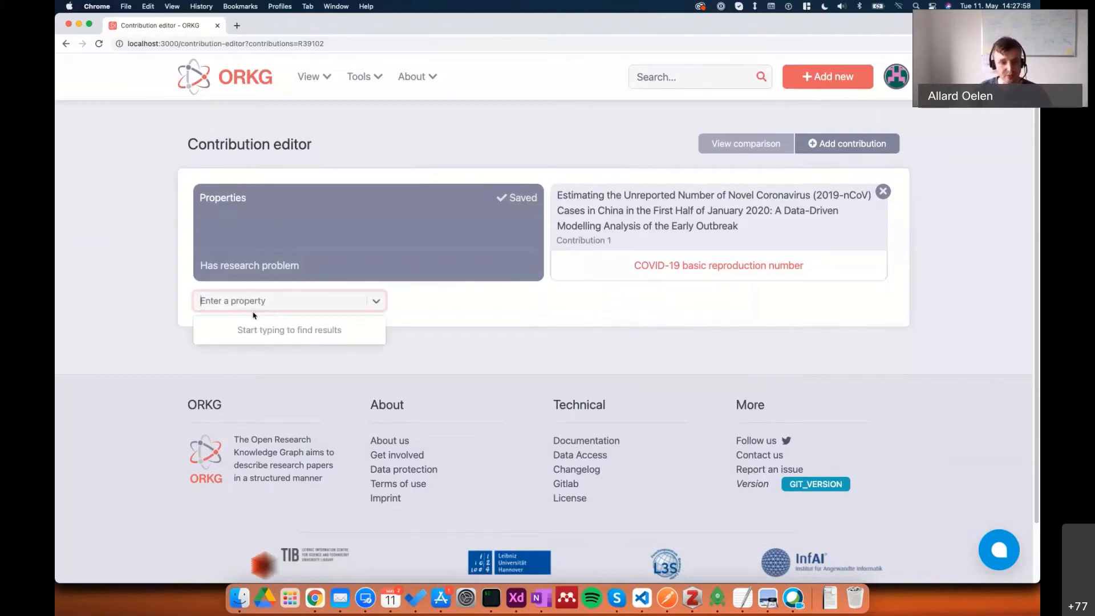
pyautogui.write('r0')
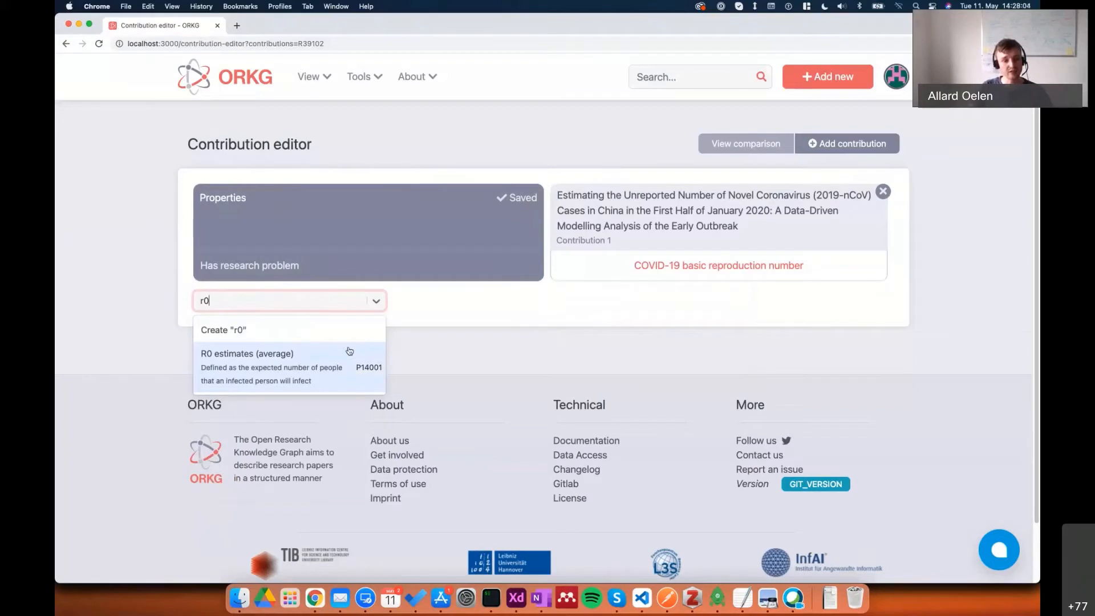
pyautogui.click(310, 379)
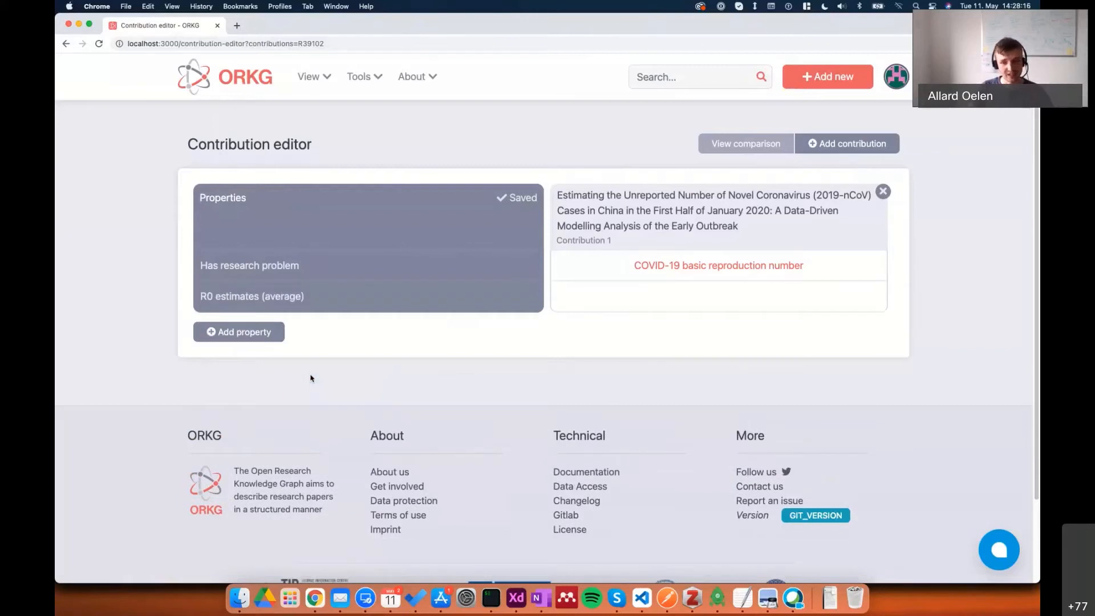
# Enter 2.56 as a literal value for R0 estimates (average) in the paper's contribution.
pyautogui.click(695, 302)
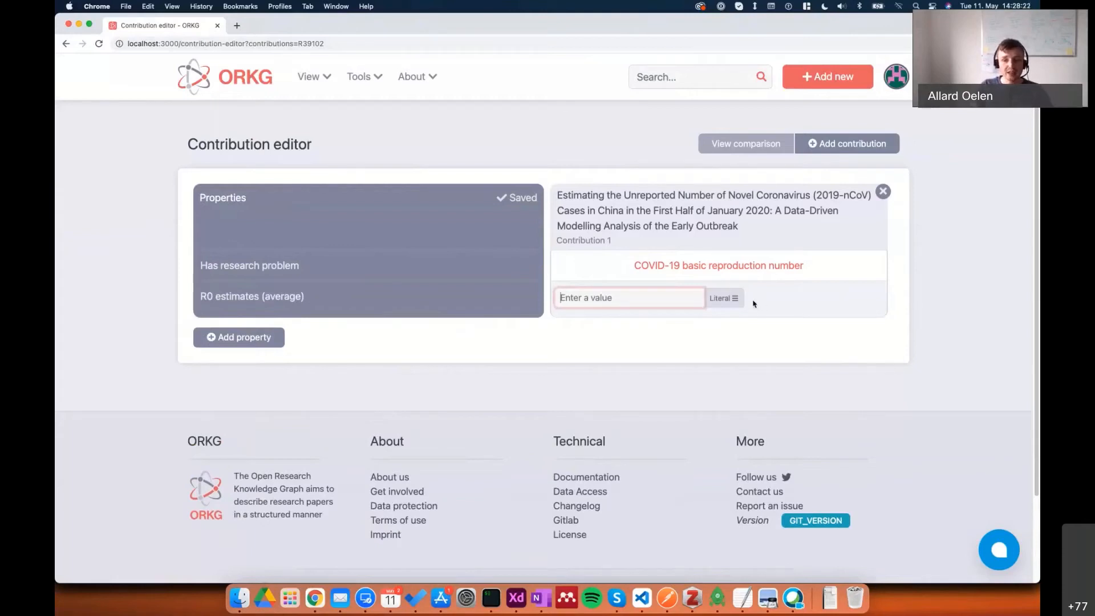
pyautogui.click(729, 300)
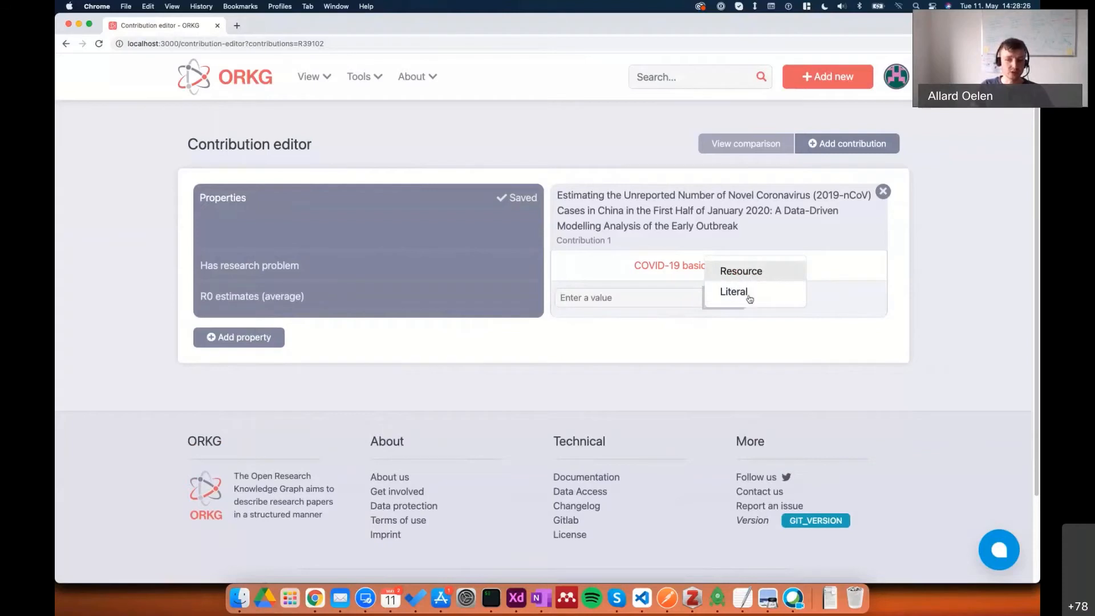
pyautogui.click(683, 300)
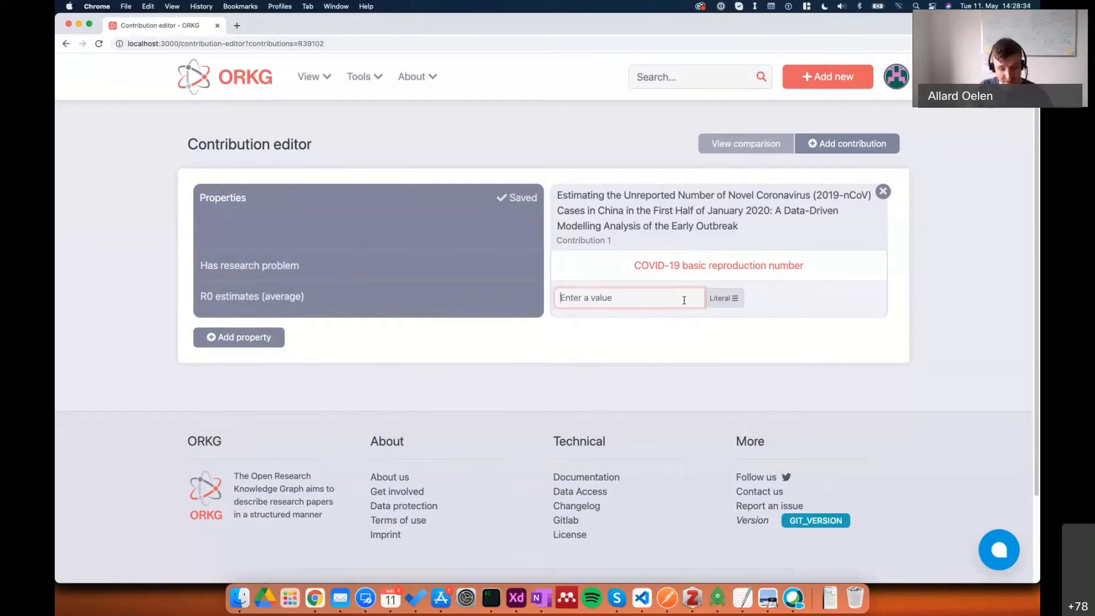
pyautogui.write('2.')
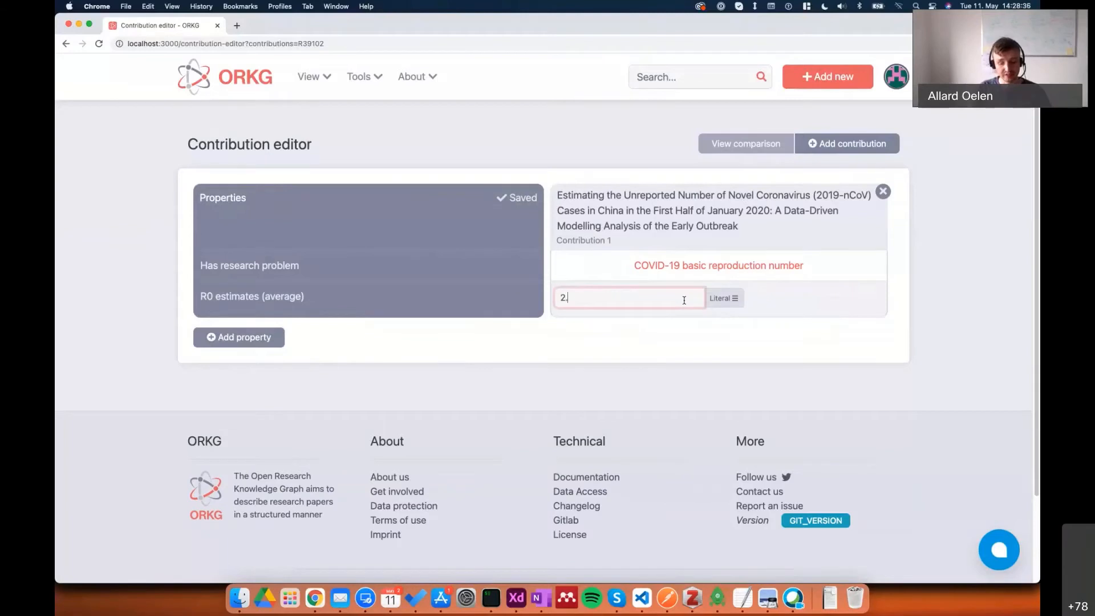
pyautogui.write('56')
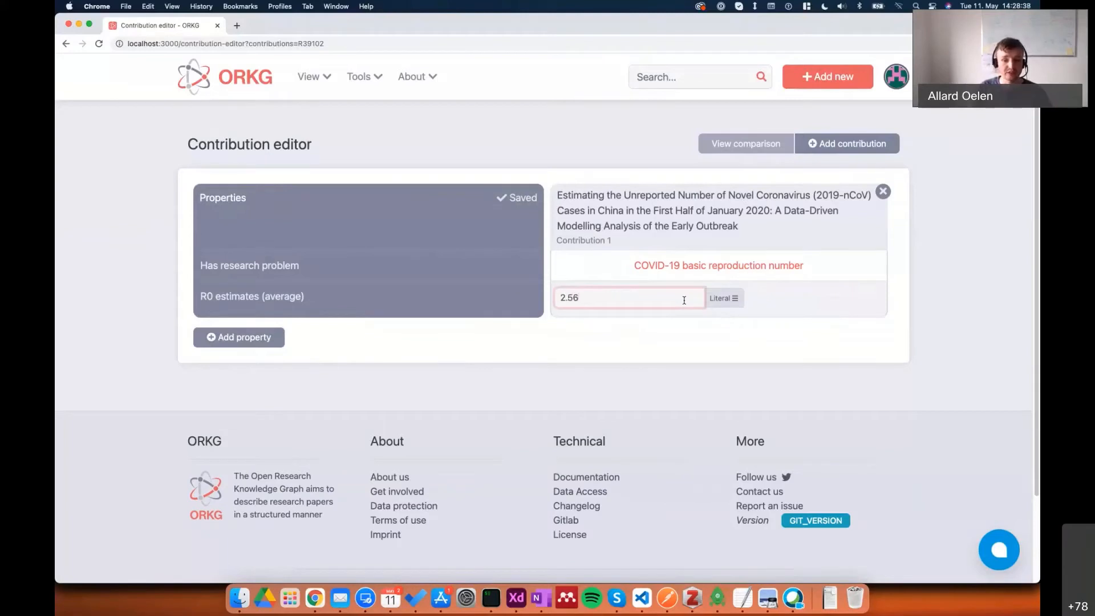
pyautogui.press('Return')
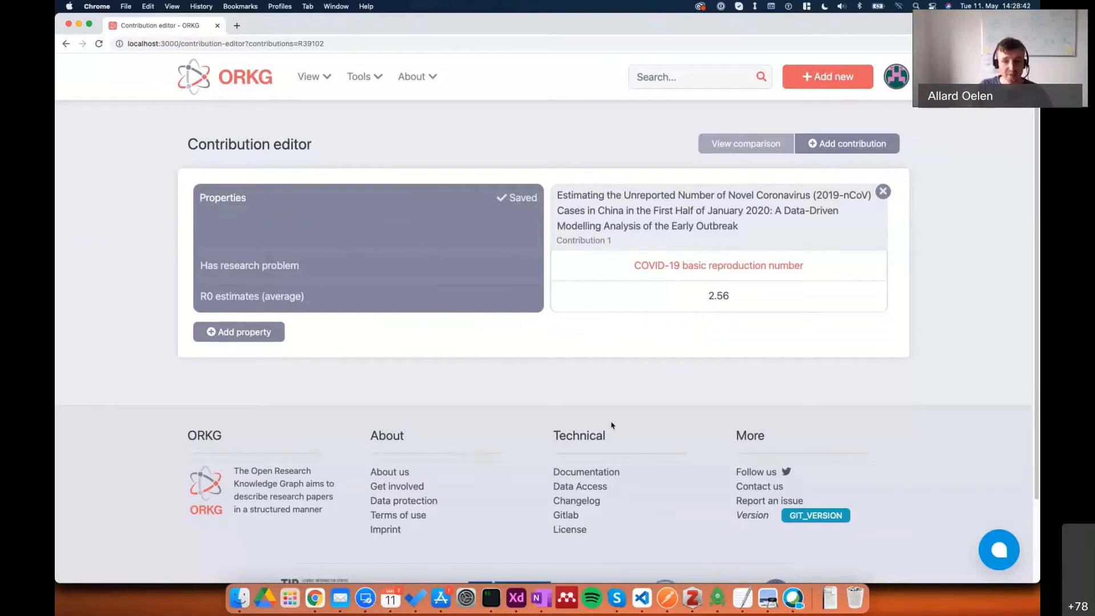
pyautogui.click(259, 335)
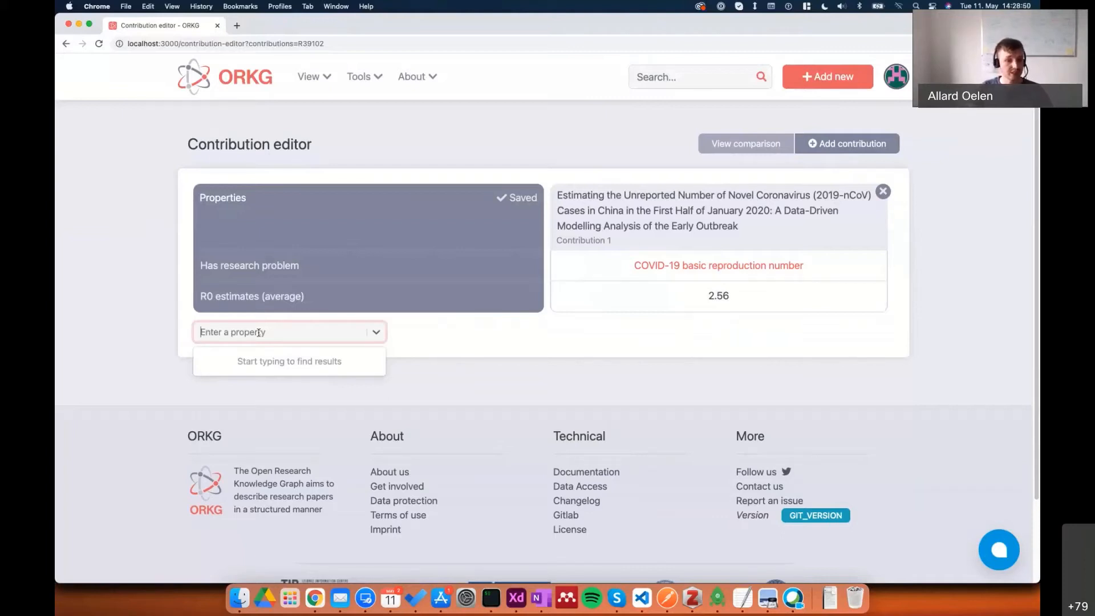
pyautogui.write('non-ex')
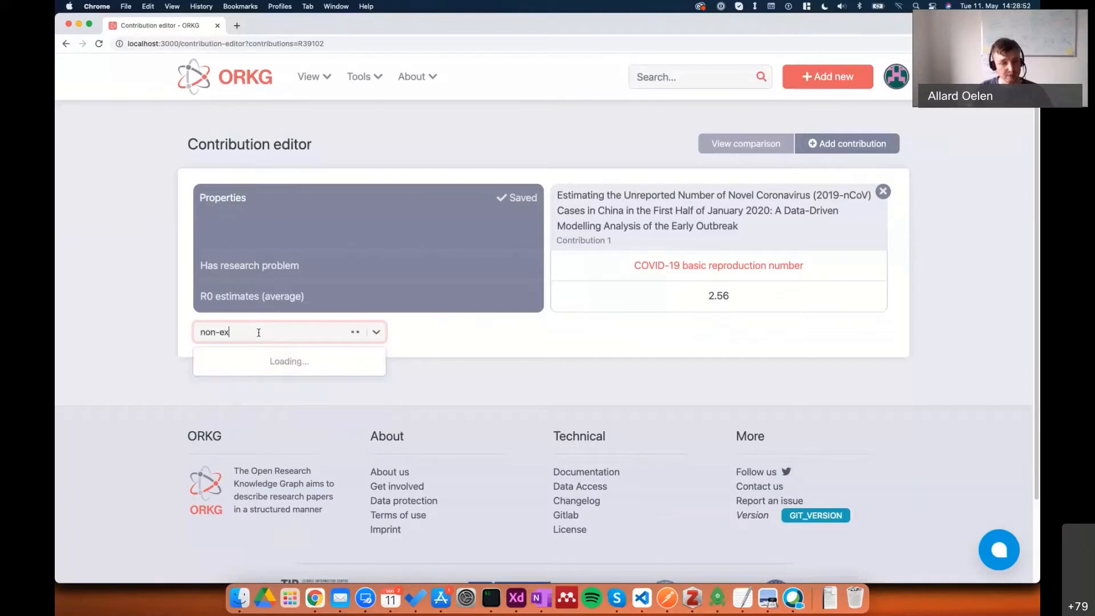
pyautogui.write('e')
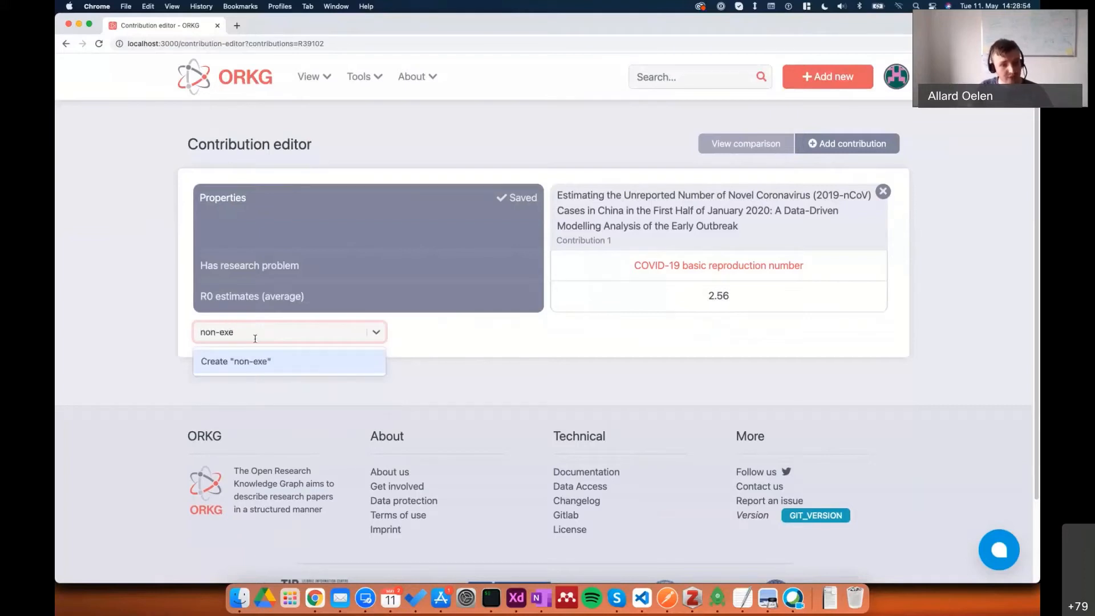
pyautogui.click(238, 371)
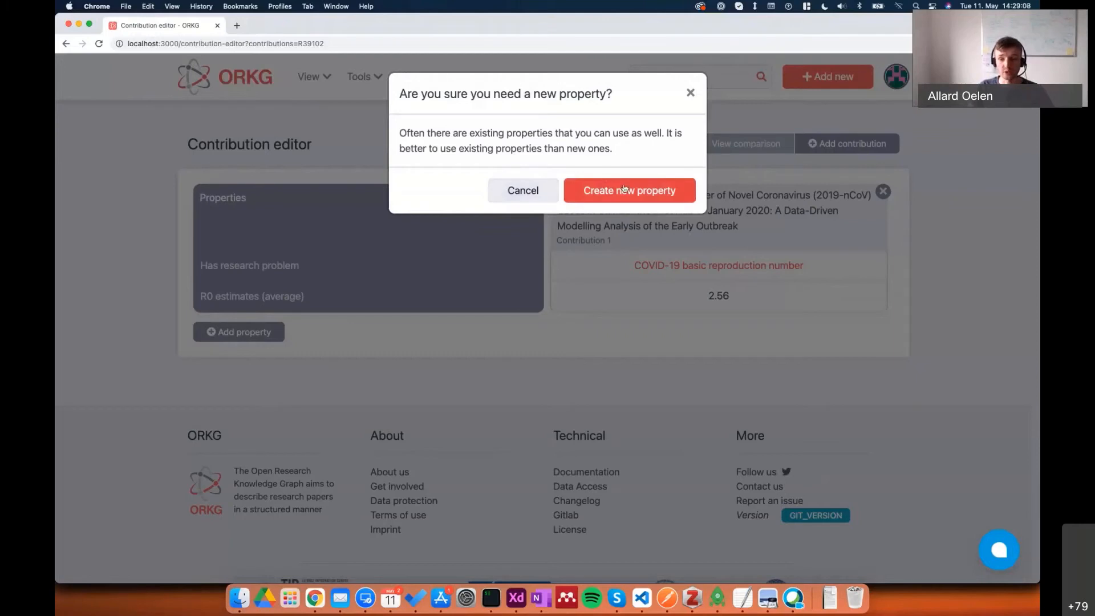
pyautogui.click(515, 189)
# Add the existing properties "95% confidence interval upper limit" and "95% confidence interval lower limit" to the contribution table.
pyautogui.click(246, 332)
pyautogui.press('super+a')
pyautogui.write('95')
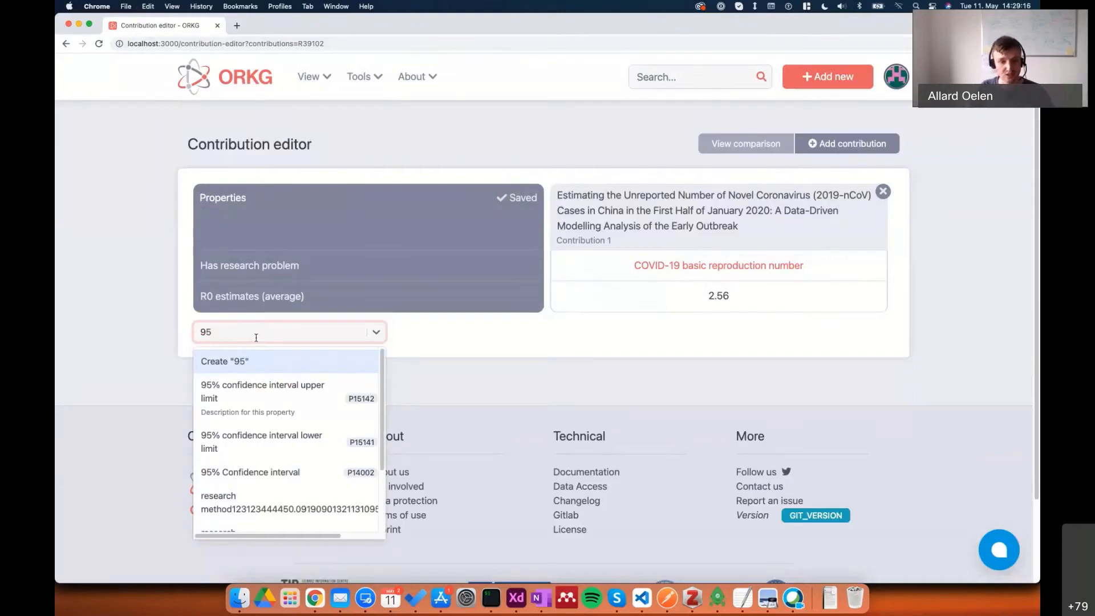
pyautogui.write('%')
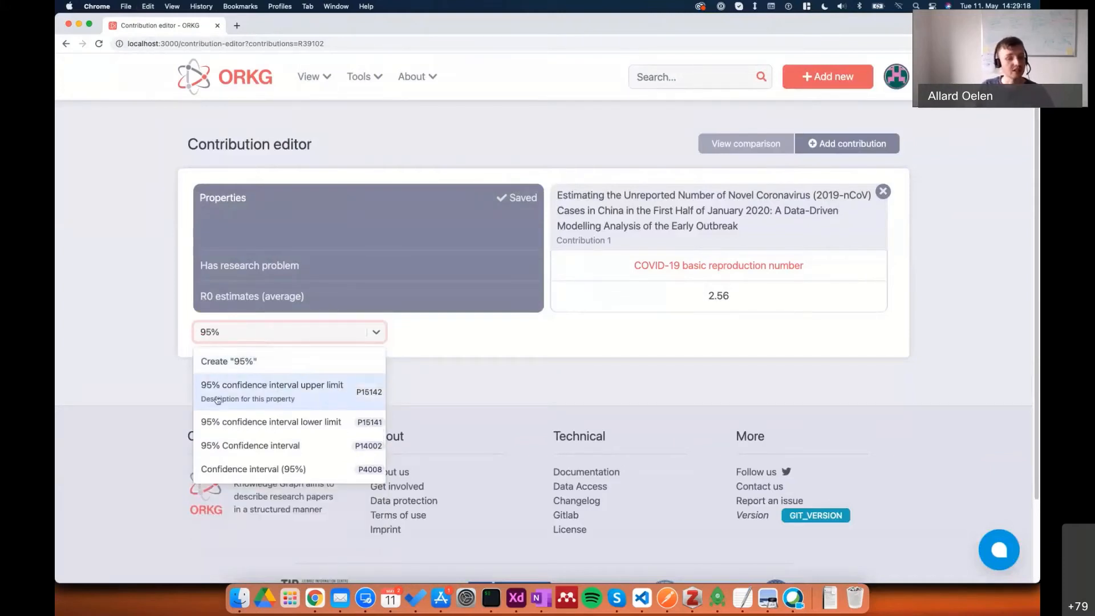
pyautogui.click(251, 393)
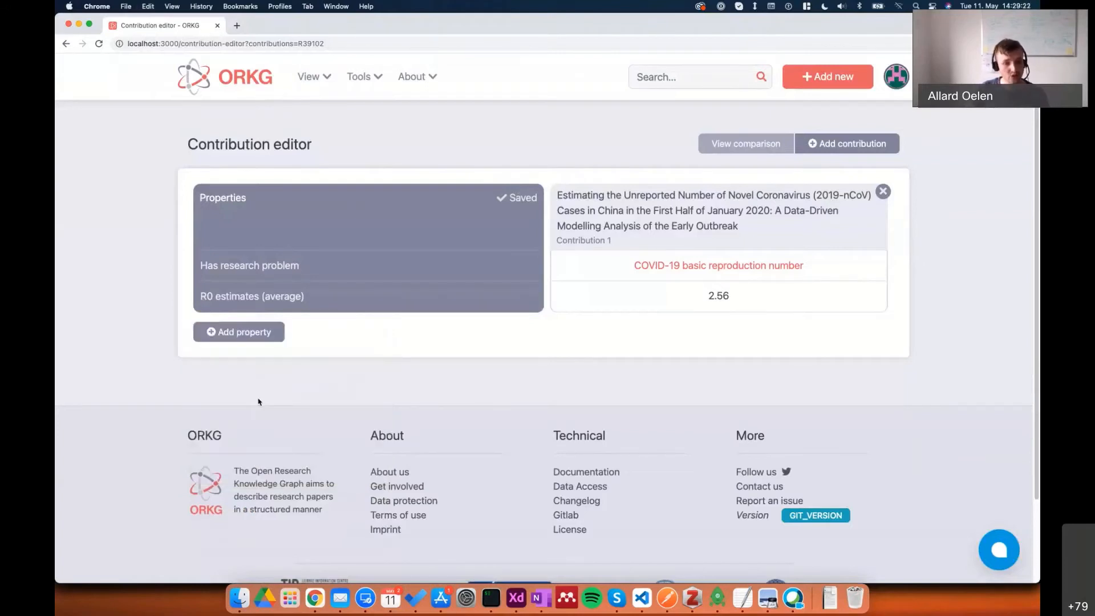
pyautogui.click(231, 356)
pyautogui.write('95%')
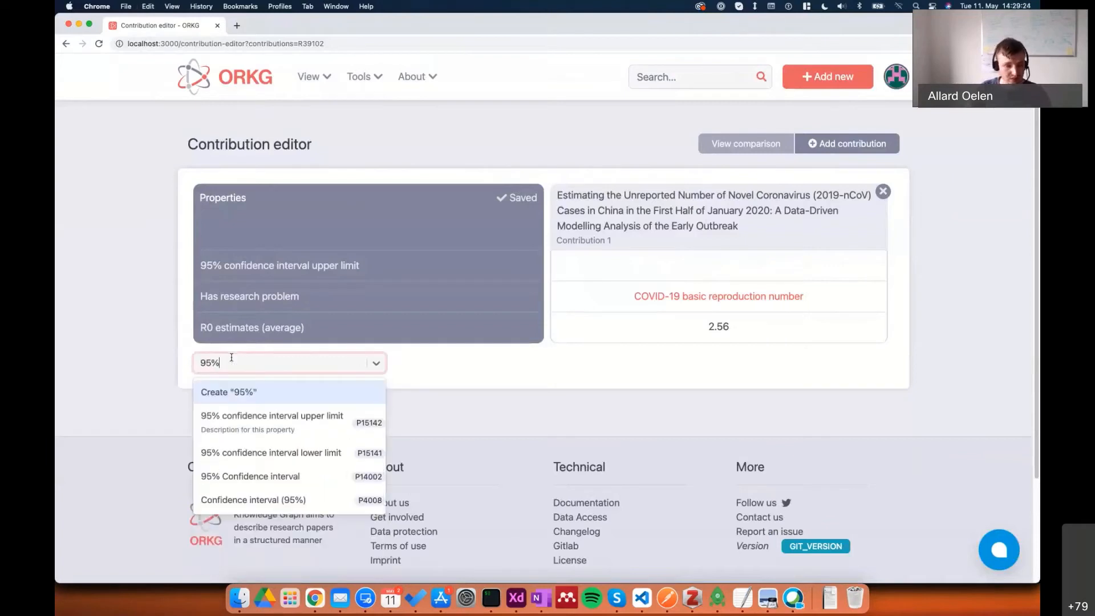
pyautogui.click(283, 455)
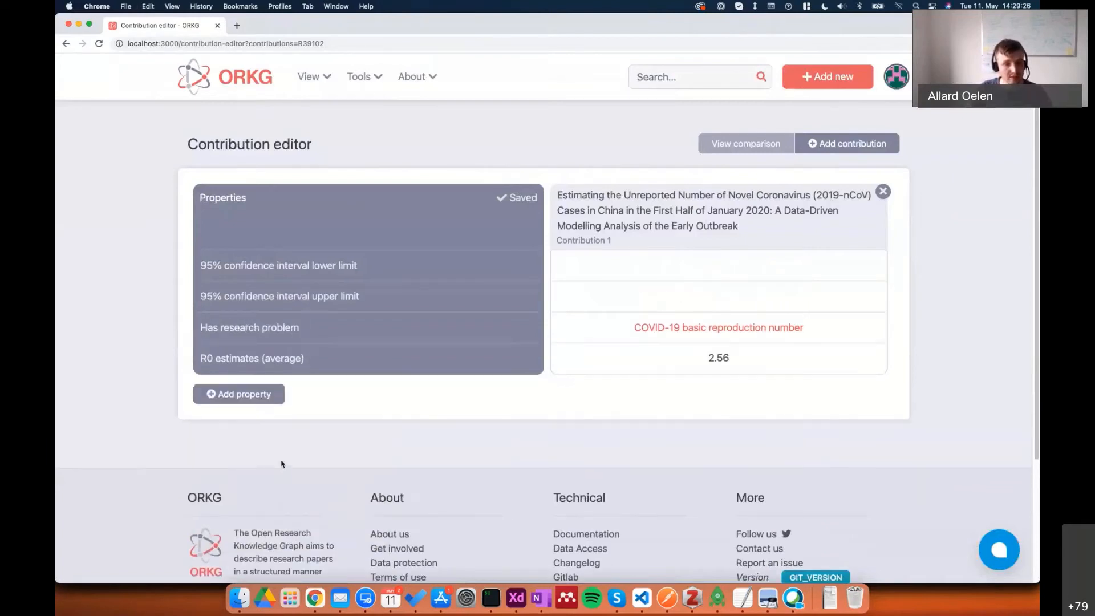
# Enter the 95% confidence interval limits as literals, with 2.49 for the lower and 2.63 for the upper limit.
pyautogui.click(715, 268)
pyautogui.write('2.49')
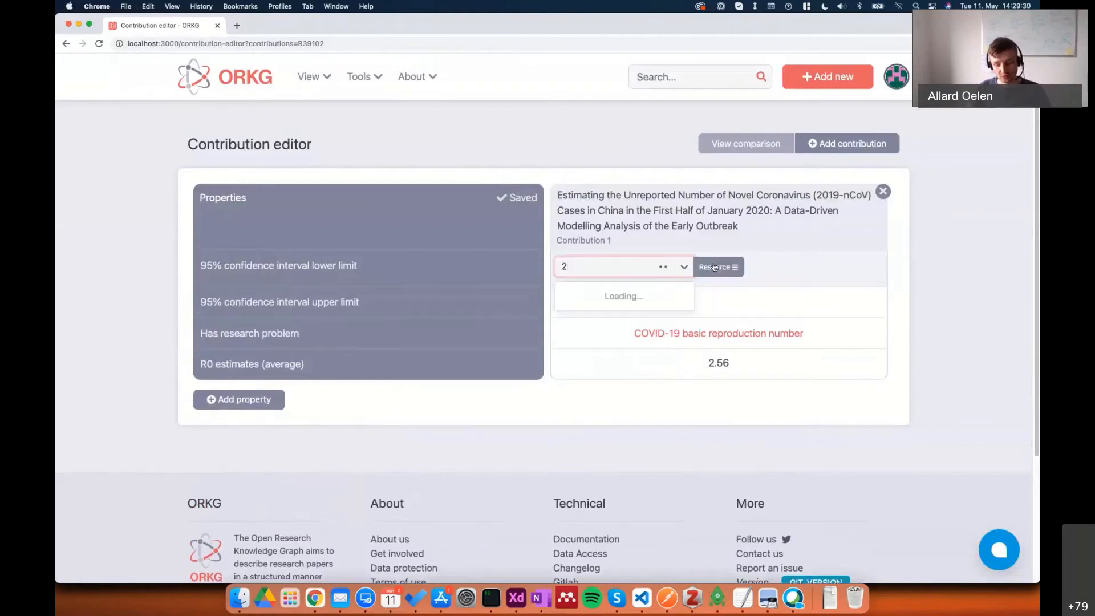
pyautogui.click(710, 267)
pyautogui.click(714, 312)
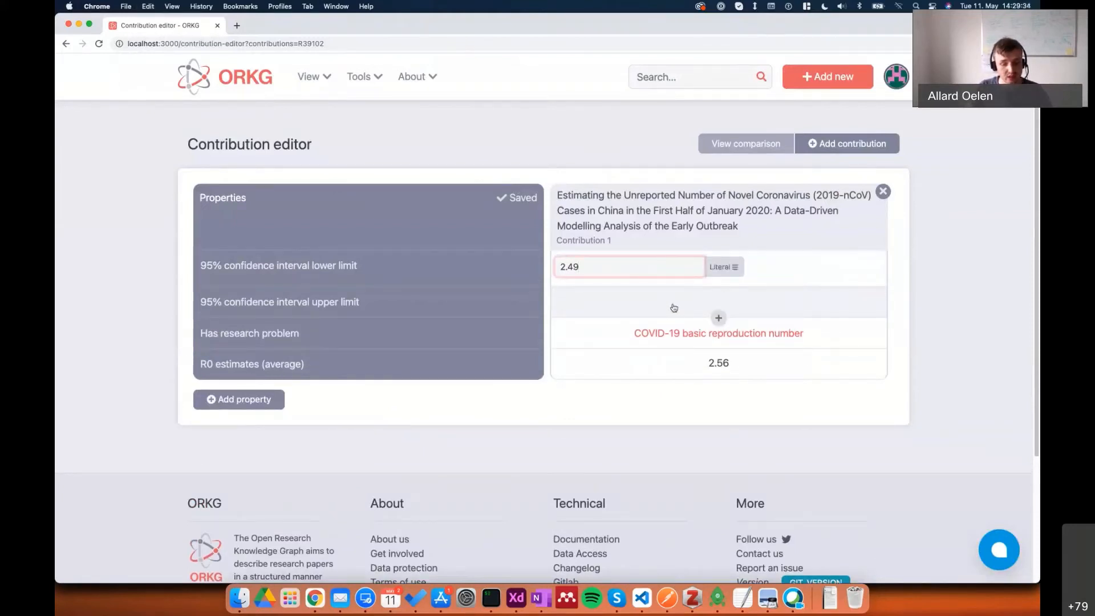
pyautogui.click(672, 308)
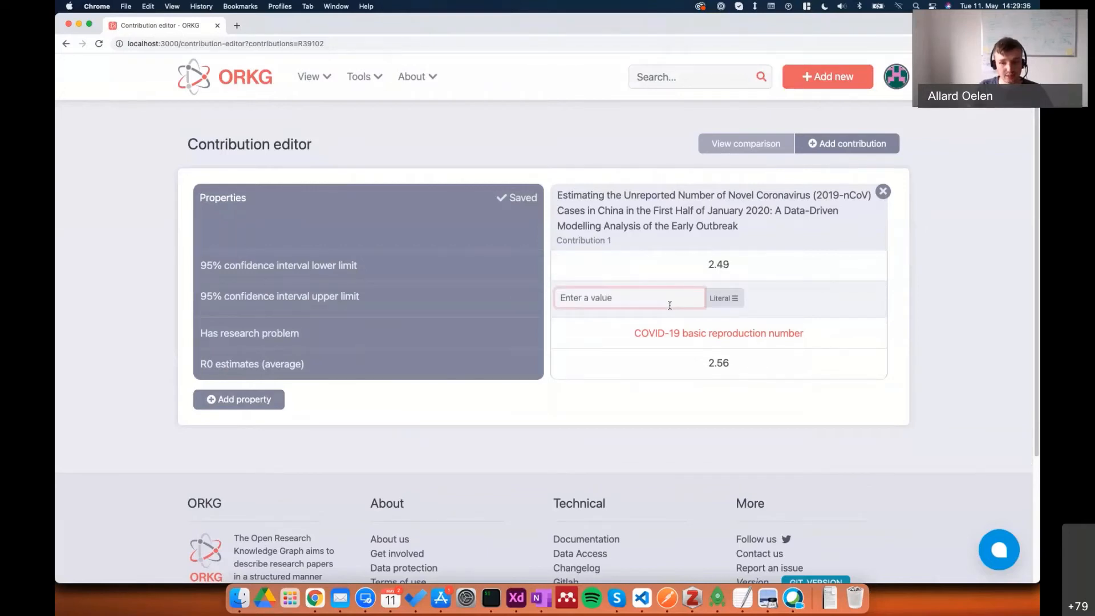
pyautogui.write('2.63')
pyautogui.click(630, 393)
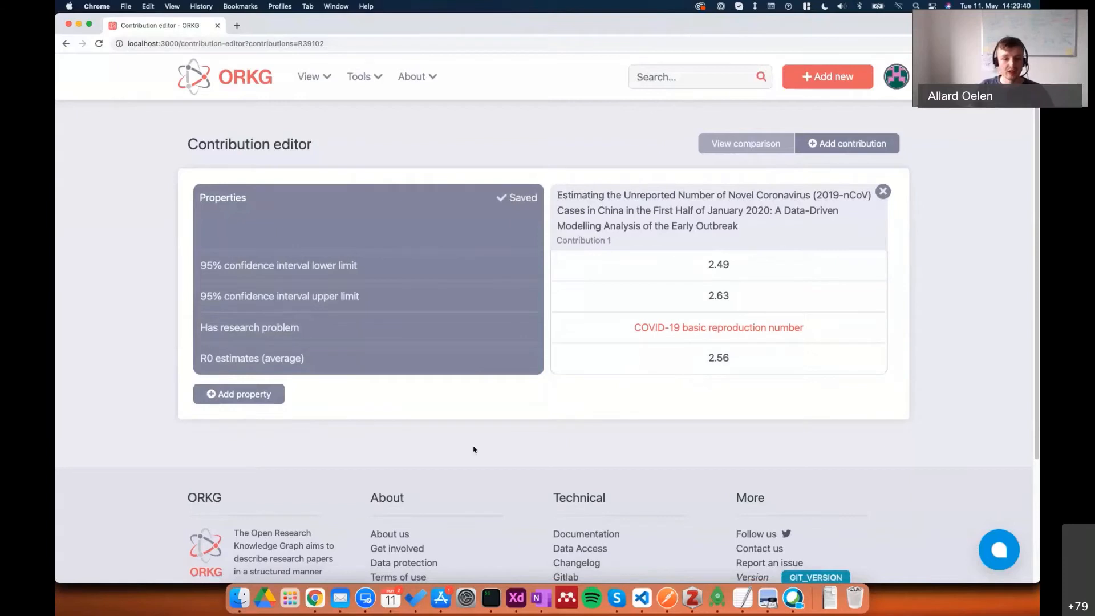
# Add the existing property "location" to the contribution table.
pyautogui.click(260, 395)
pyautogui.write('loca')
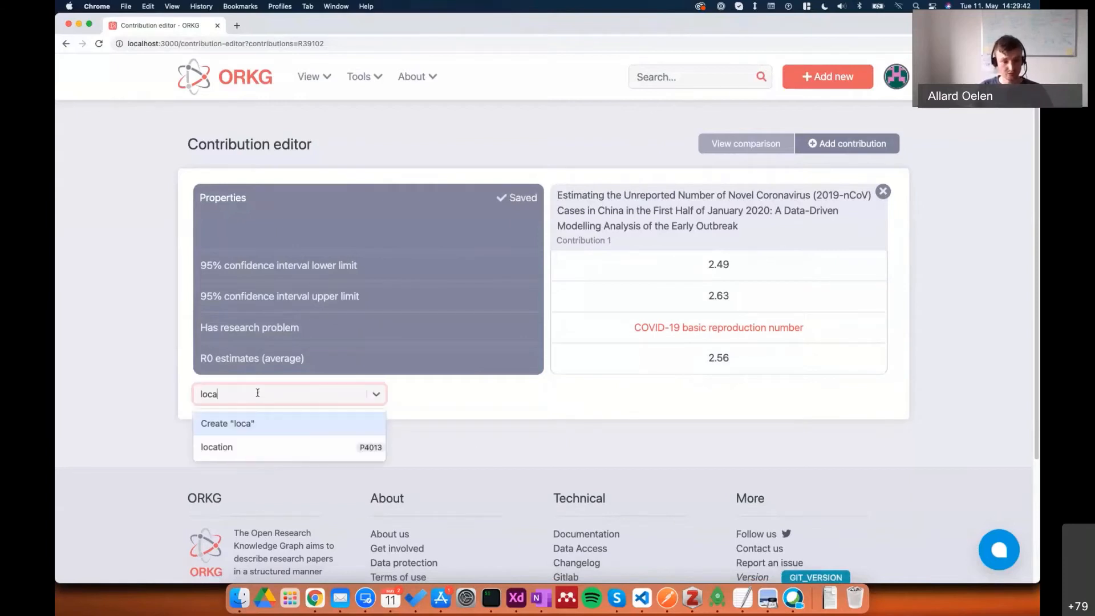
pyautogui.click(254, 446)
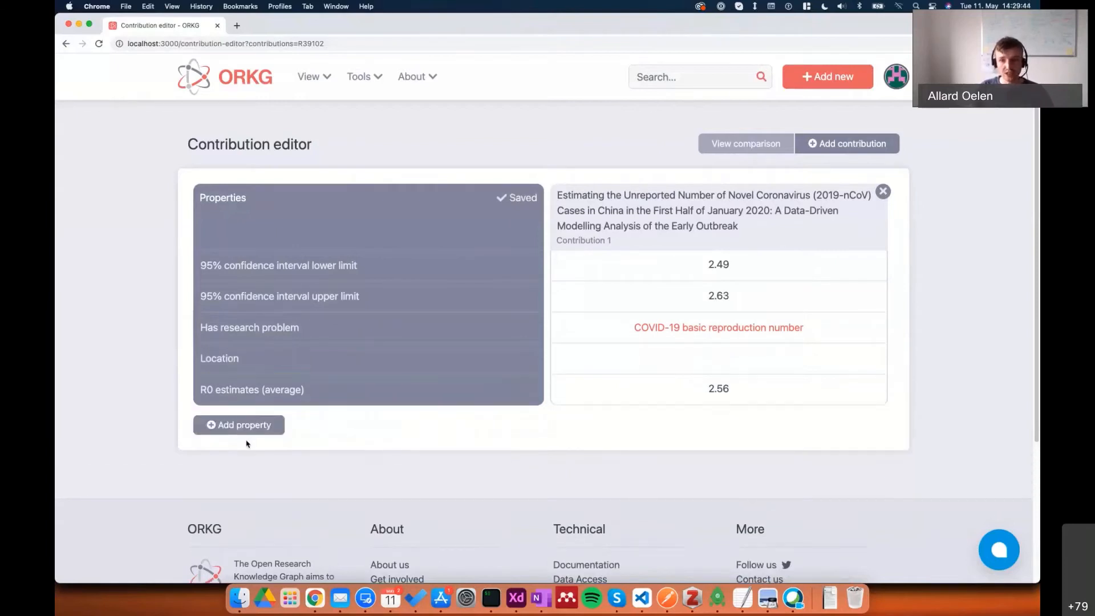
pyautogui.click(680, 371)
pyautogui.click(717, 360)
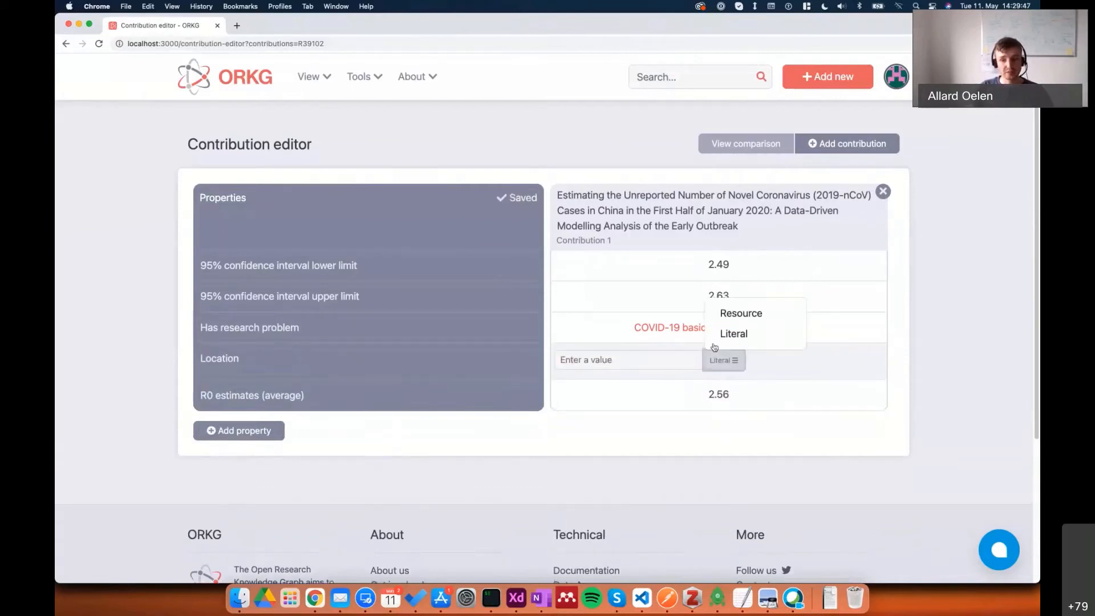
pyautogui.click(719, 313)
pyautogui.write('China')
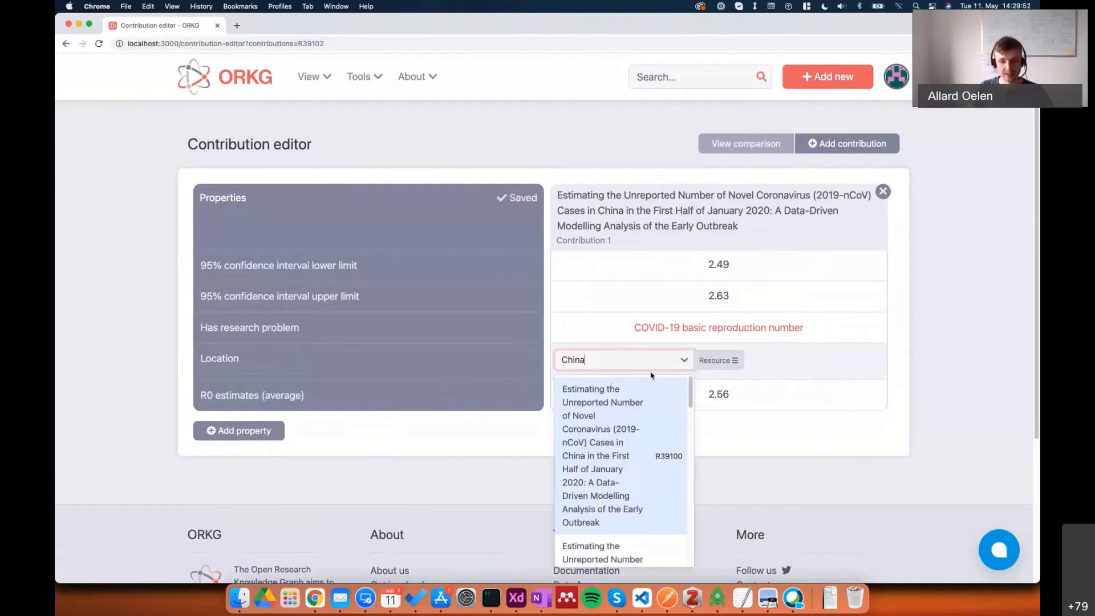
pyautogui.click(652, 381)
pyautogui.click(871, 358)
pyautogui.click(844, 325)
# Set the contribution's Location to the literal value China.
pyautogui.click(723, 360)
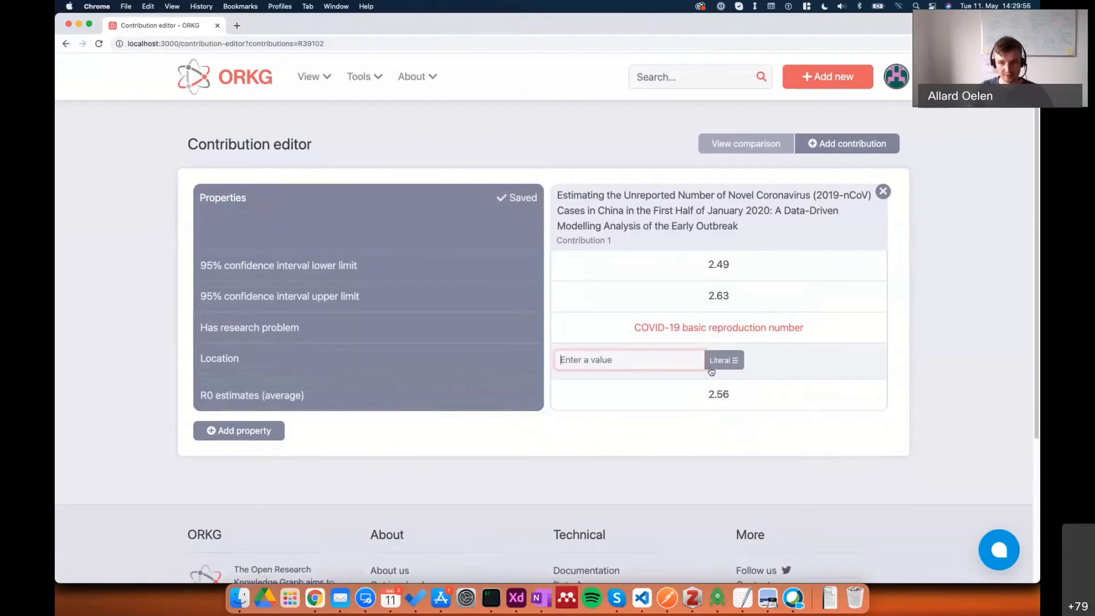
pyautogui.click(717, 365)
pyautogui.click(681, 361)
pyautogui.write('China')
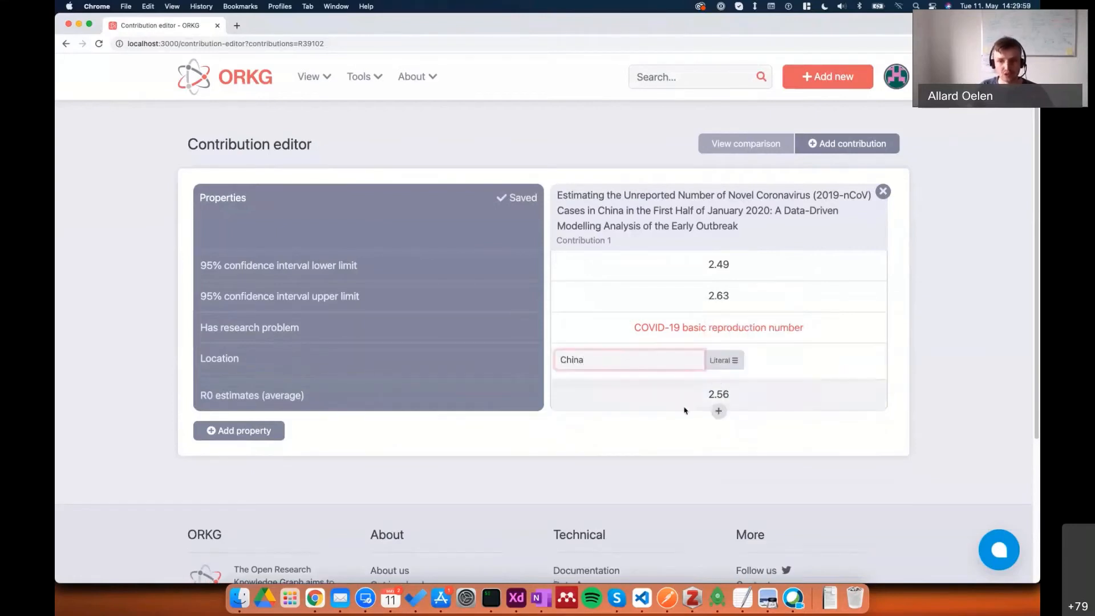
pyautogui.press('Return')
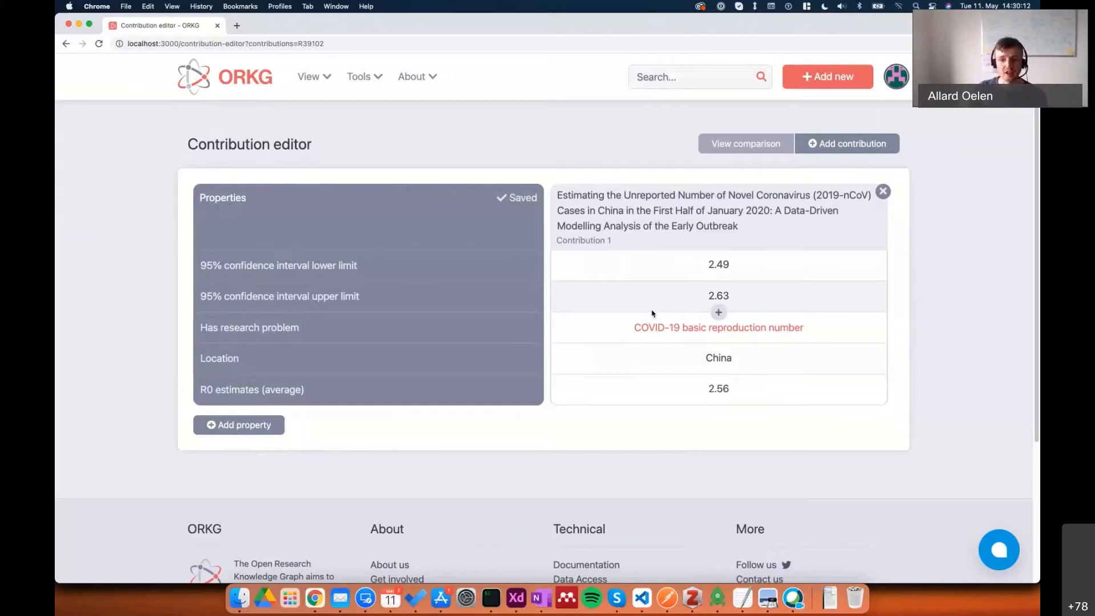
# Start a new paper for a second contribution, look up DOI 10.1101/2020.03.08.20030643, and continue past the duplicate warning.
pyautogui.click(846, 144)
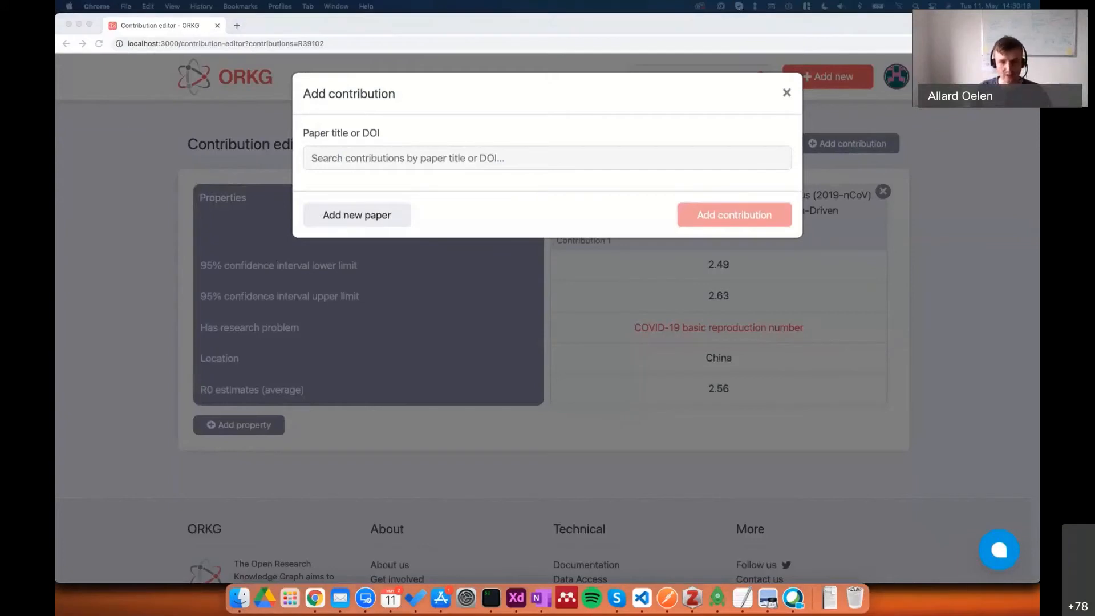
pyautogui.click(363, 216)
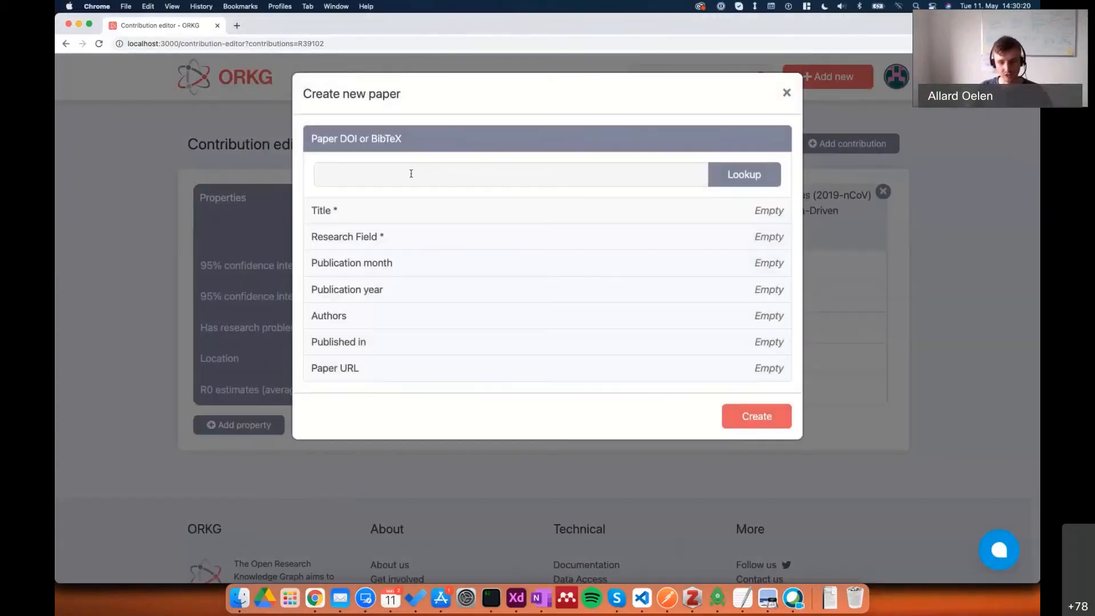
pyautogui.click(418, 166)
pyautogui.write('10.1101/2020.03.08.20030643')
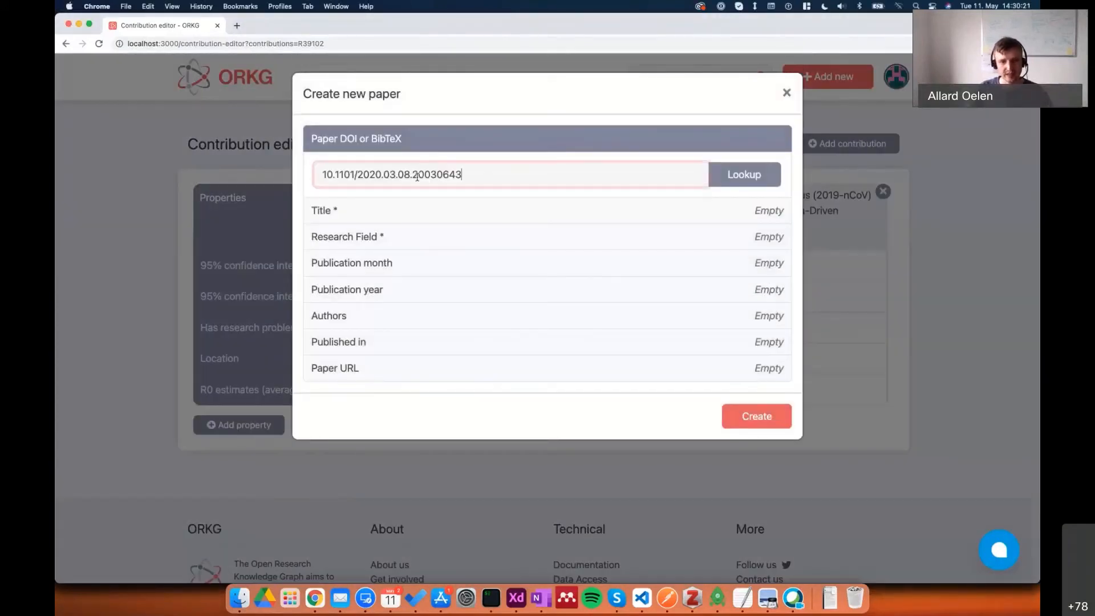
pyautogui.click(717, 178)
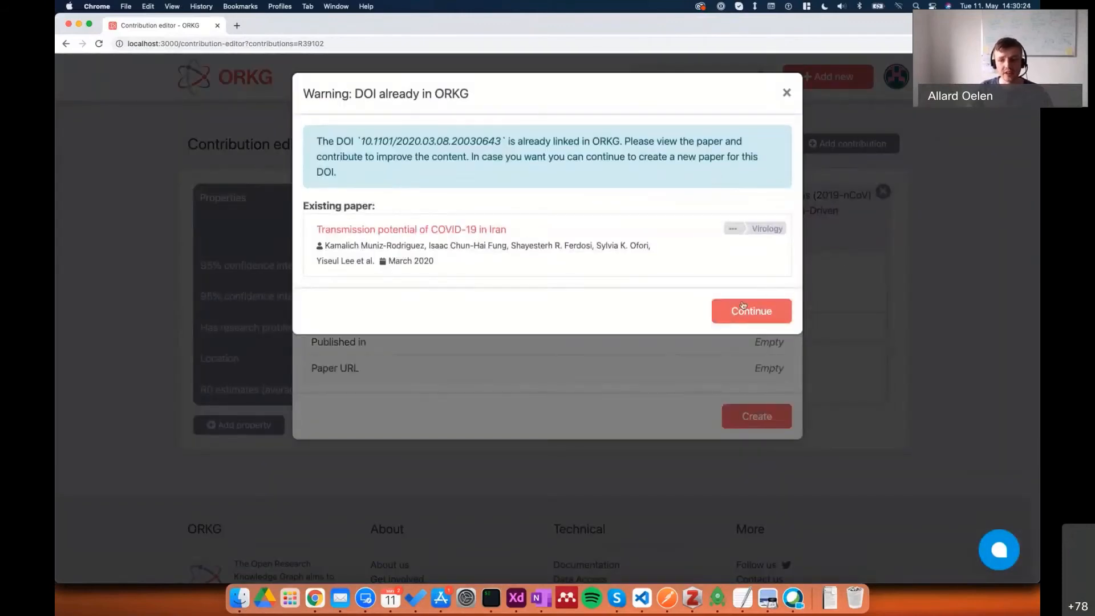
pyautogui.click(743, 306)
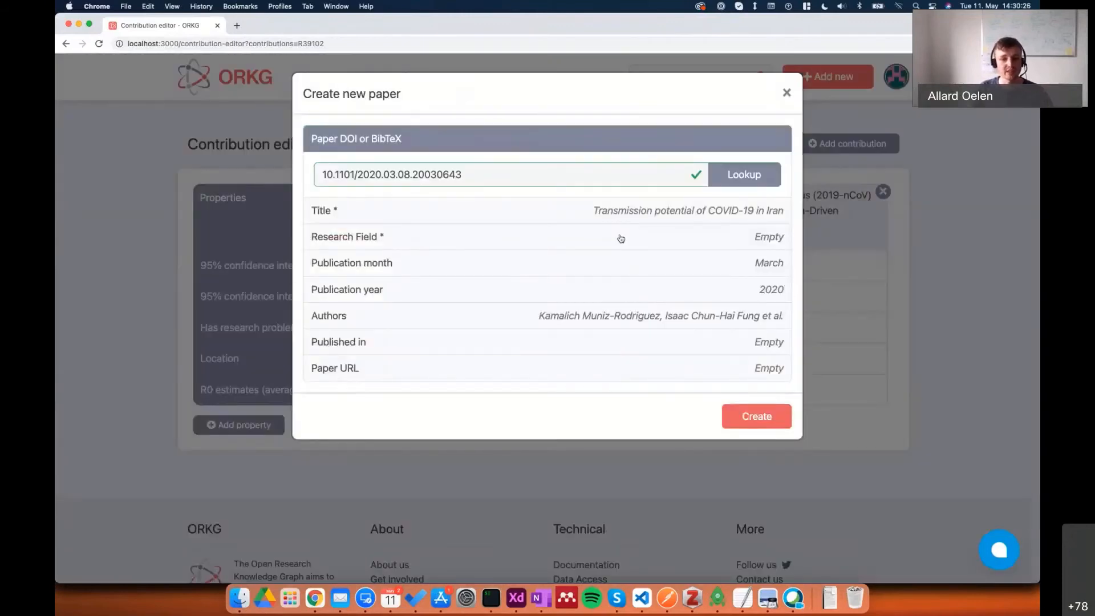
# Set the new paper's research field to Virology and create the paper.
pyautogui.click(621, 237)
pyautogui.click(456, 230)
pyautogui.write('viroo')
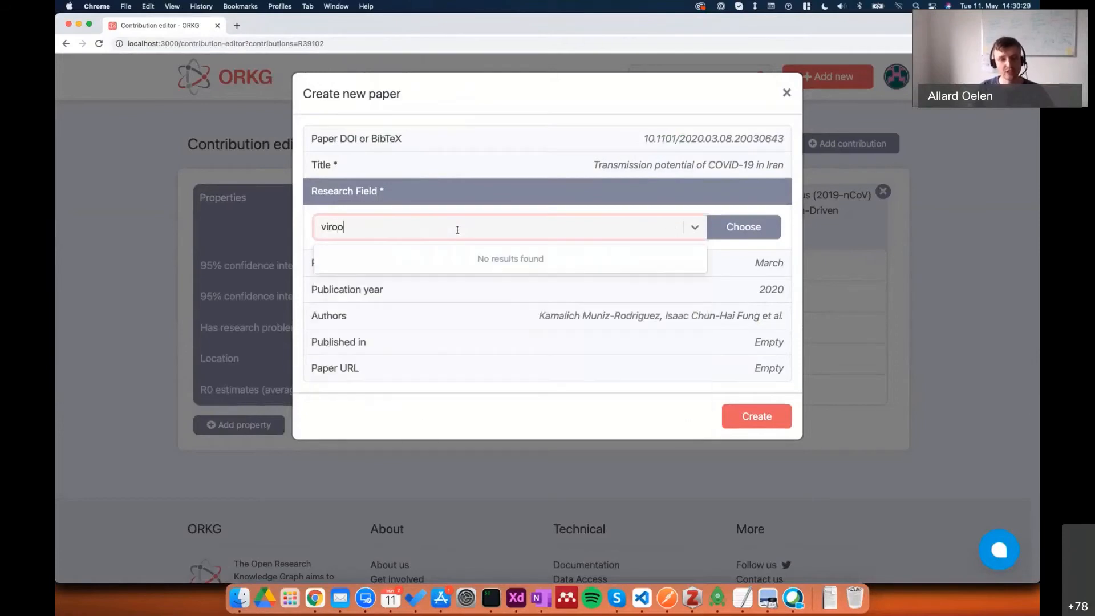
pyautogui.press('BackSpace')
pyautogui.write('lo')
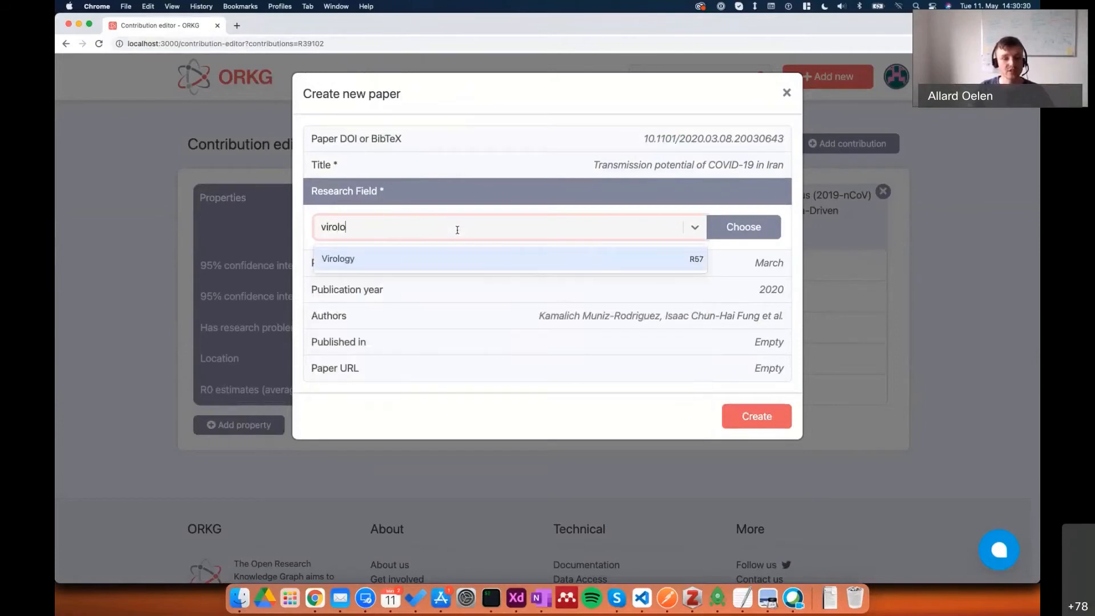
pyautogui.click(456, 264)
pyautogui.click(757, 416)
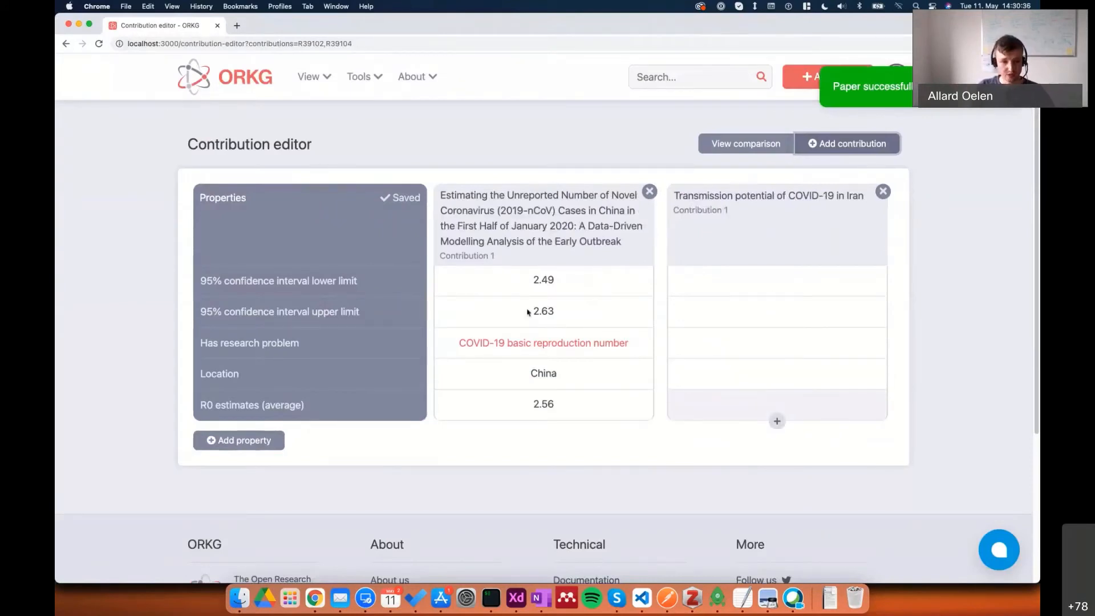
# Set the Iran paper's 95% confidence interval lower limit to 3.4 and upper limit to 4.2.
pyautogui.click(727, 282)
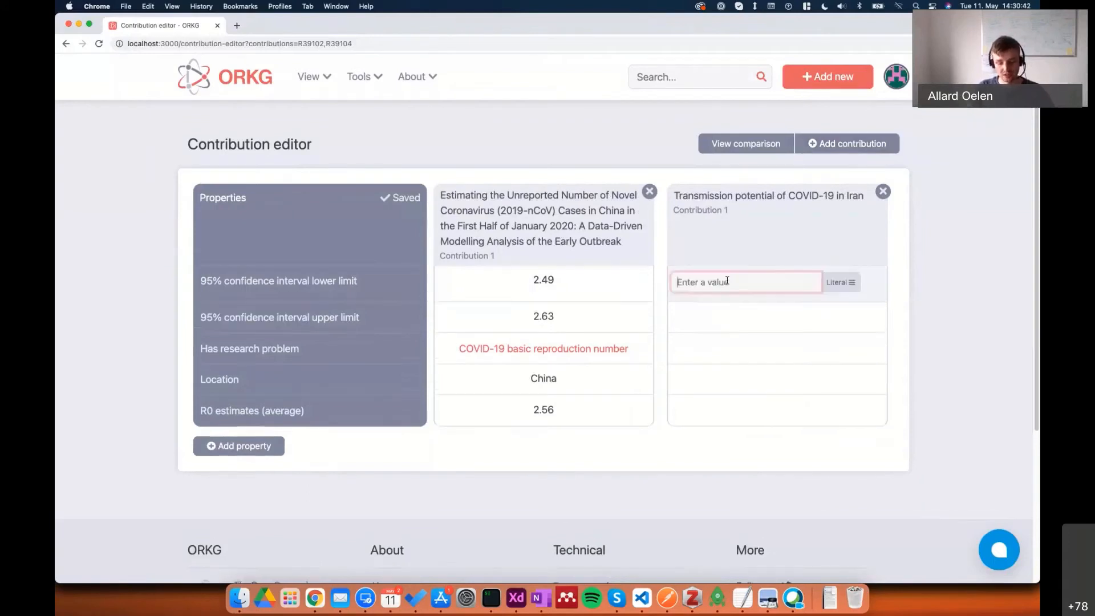
pyautogui.write('3.4')
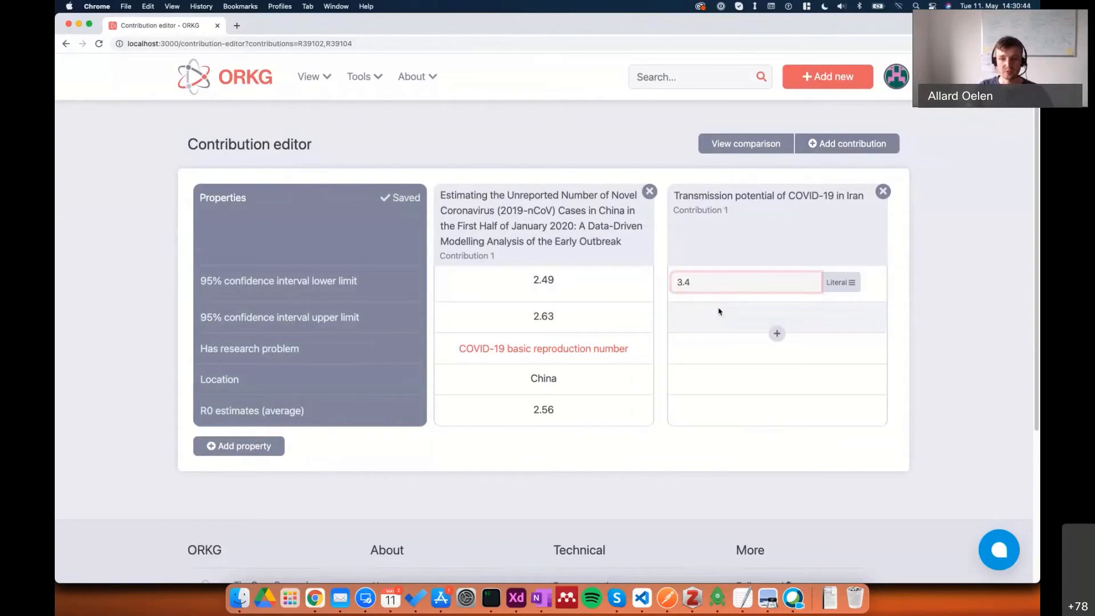
pyautogui.click(719, 314)
pyautogui.write('4.2')
pyautogui.press('Return')
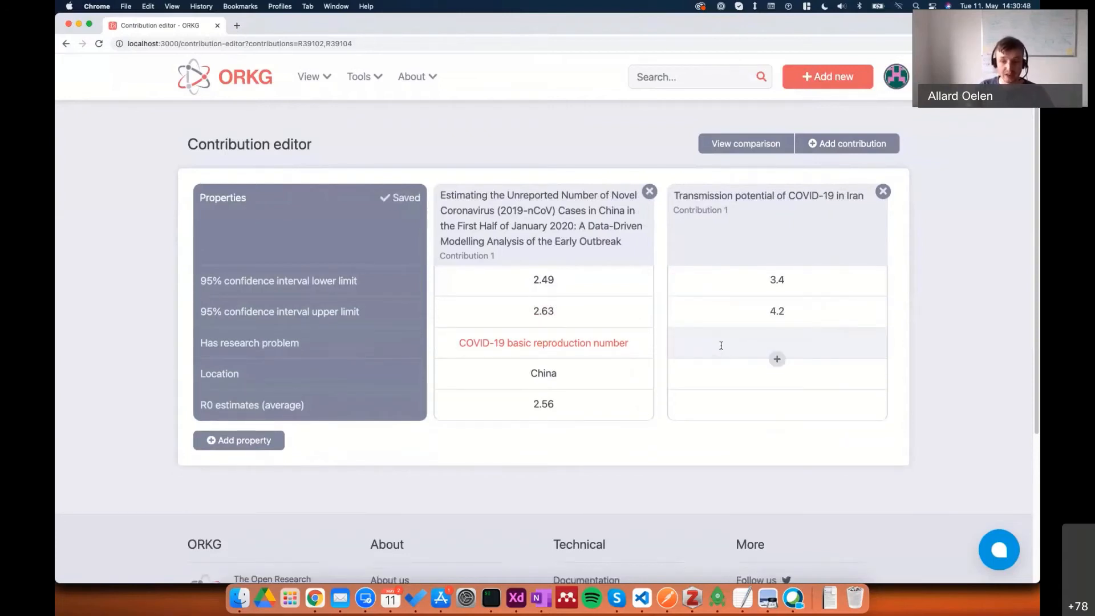
# Set the Iran paper's research problem to the existing "COVID-19 basic reproduction number".
pyautogui.click(720, 346)
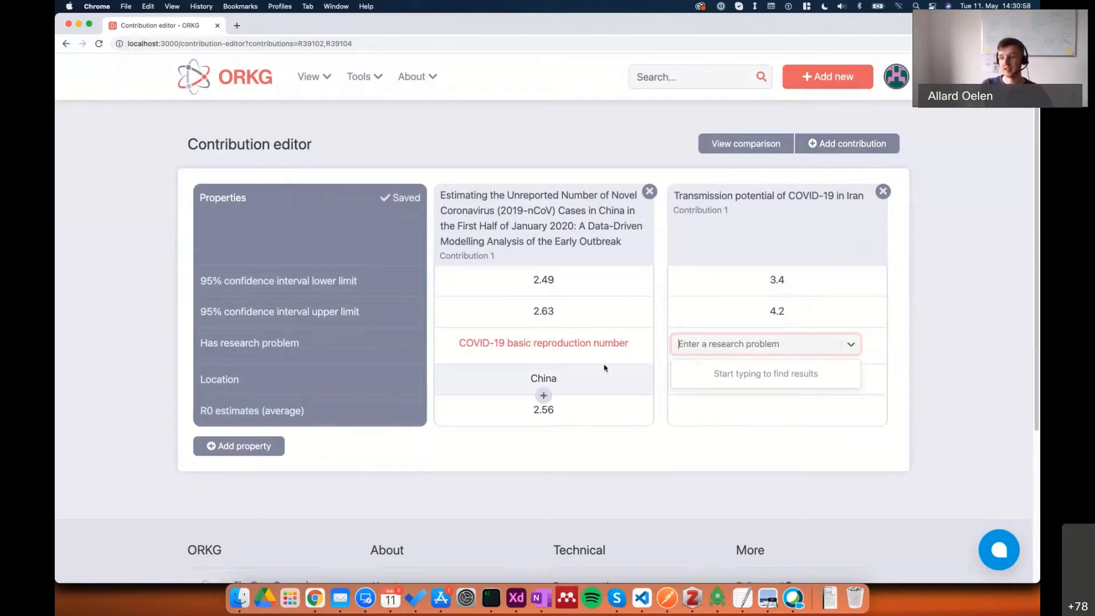
pyautogui.write('COVID')
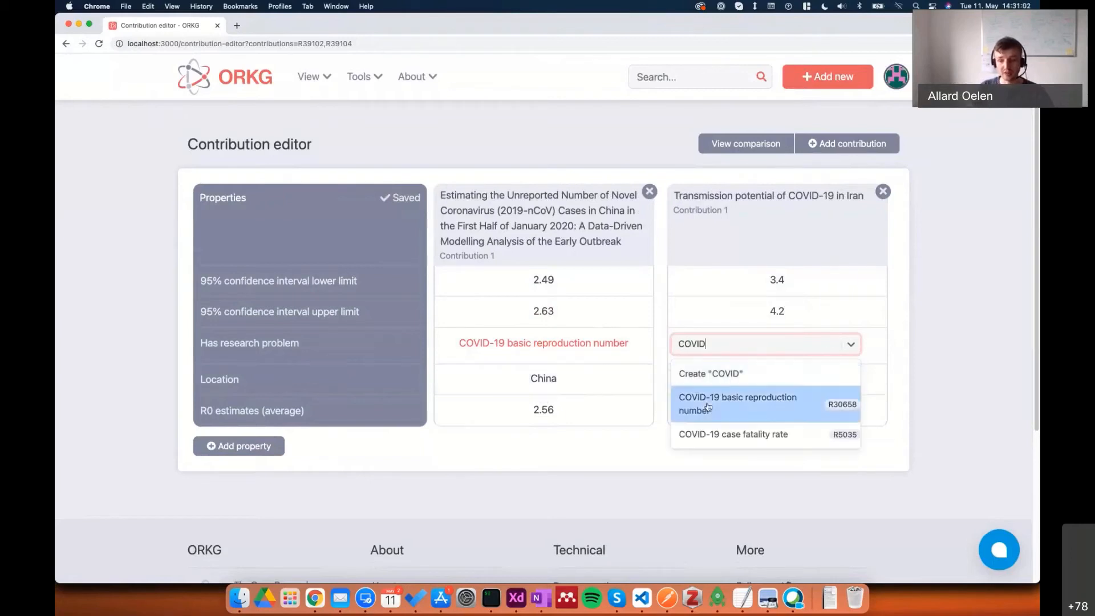
pyautogui.click(708, 406)
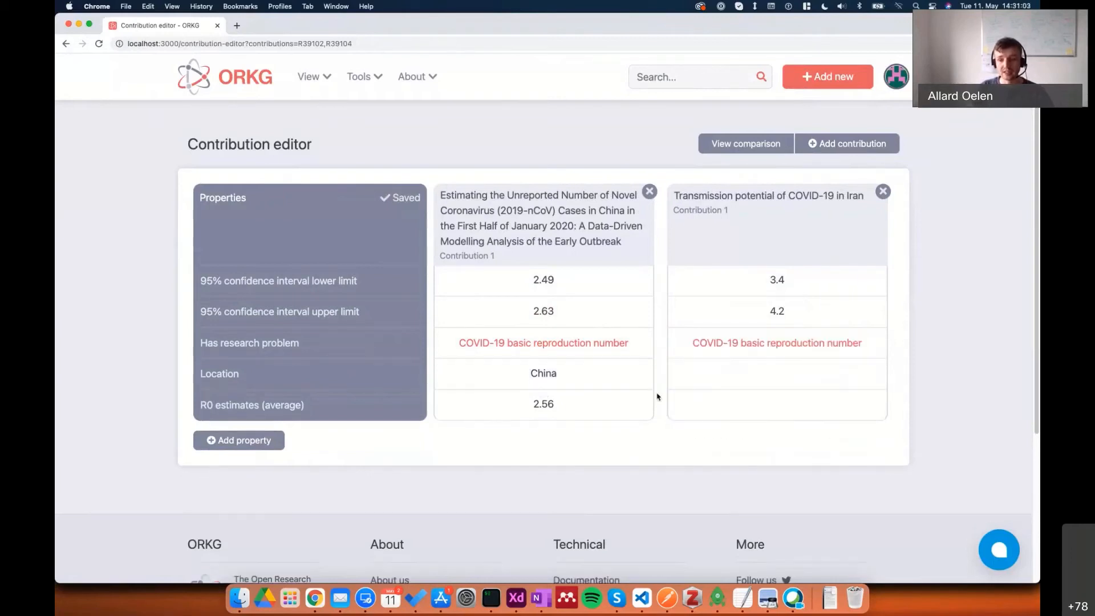
# Set the Iran paper's Location to Iran and its average R0 estimate to 3.6.
pyautogui.click(702, 381)
pyautogui.write('Iran')
pyautogui.press('Return')
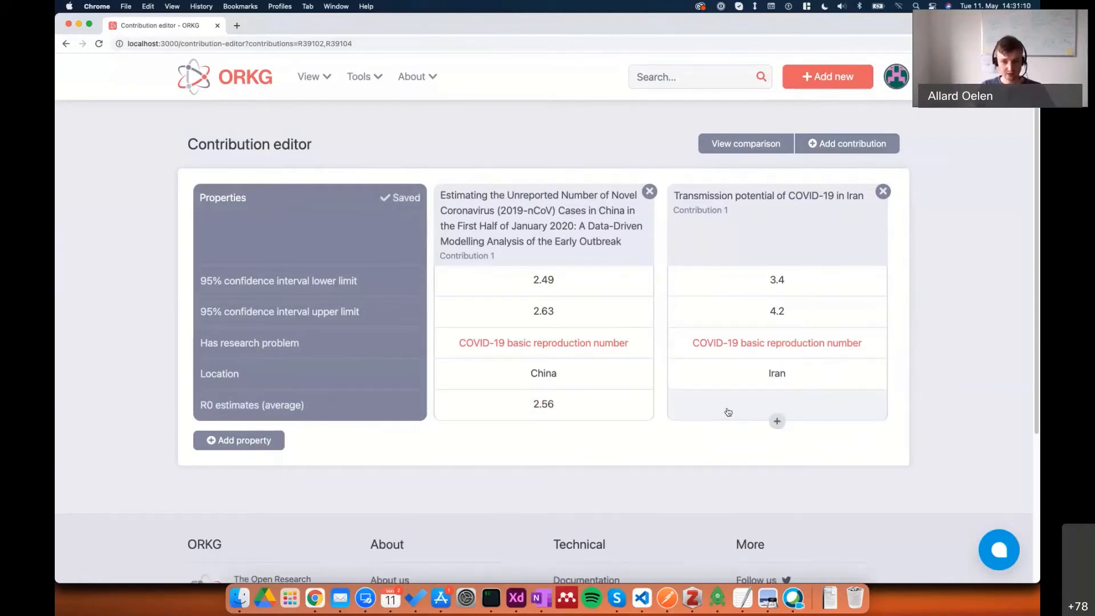
pyautogui.click(727, 411)
pyautogui.write('3.6')
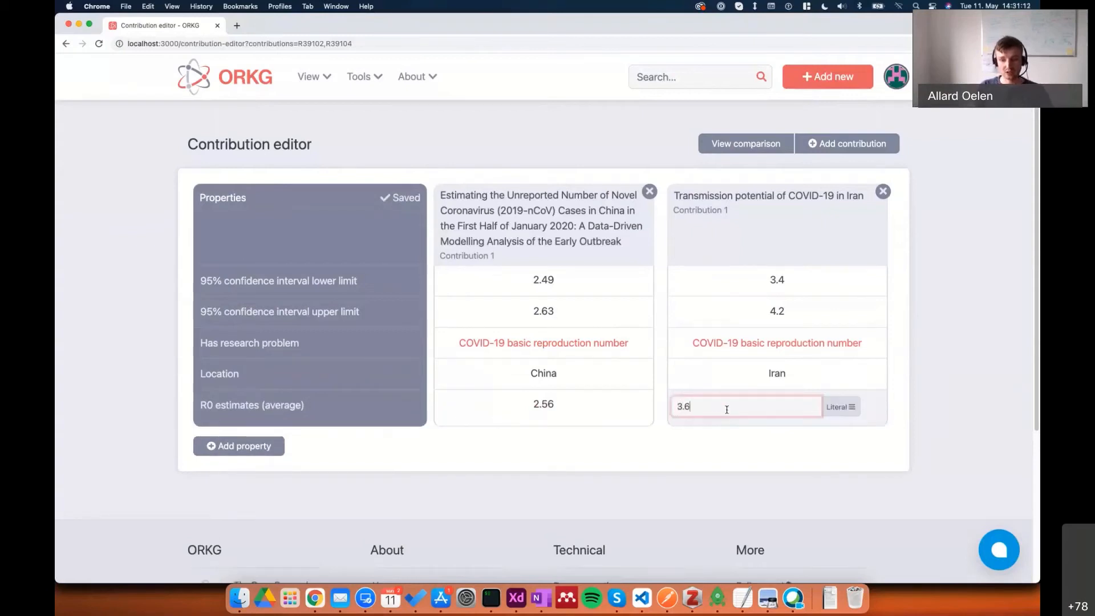
pyautogui.press('Return')
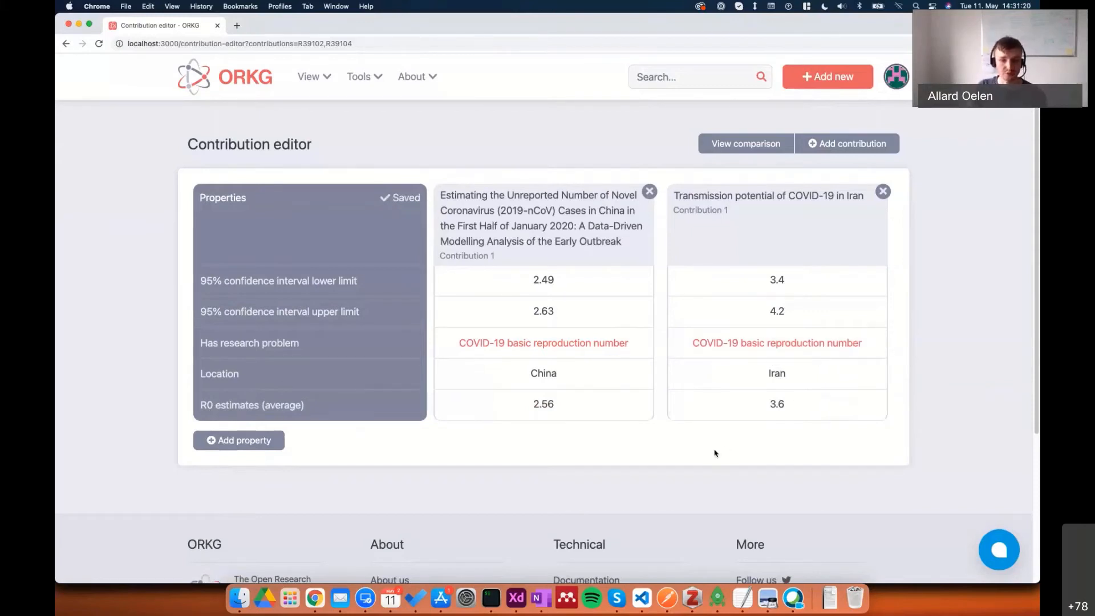
# Open the comparison of the two contributions and look over its table.
pyautogui.click(745, 145)
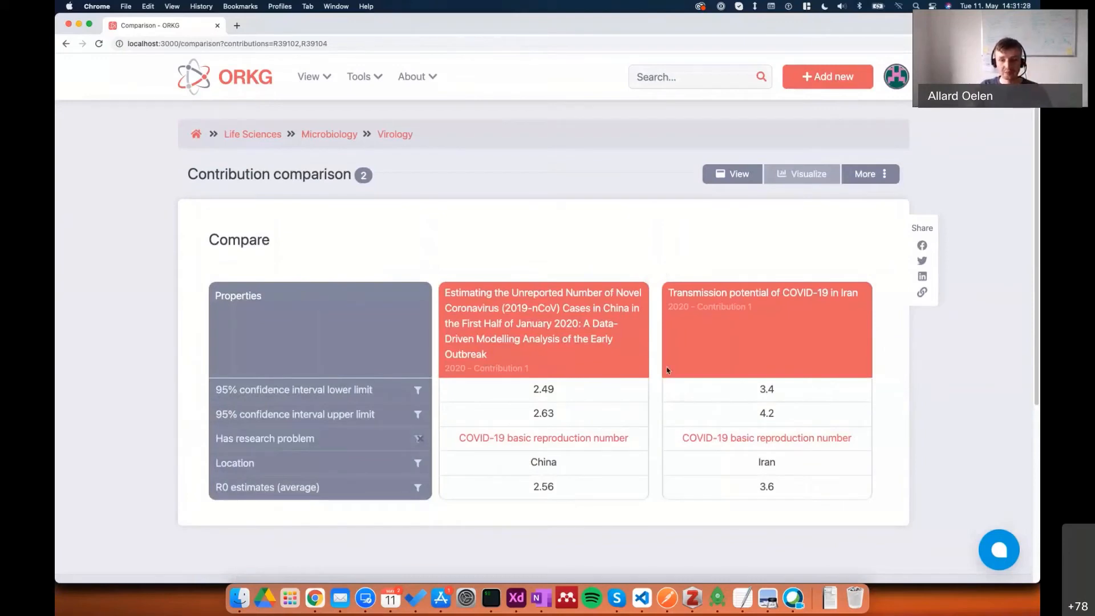
pyautogui.scroll(-1, 660, 435)
pyautogui.scroll(1, 670, 437)
pyautogui.moveTo(670, 439)
# Reorder the comparison's properties so Has research problem comes first and R0 estimates (average) second.
pyautogui.click(863, 175)
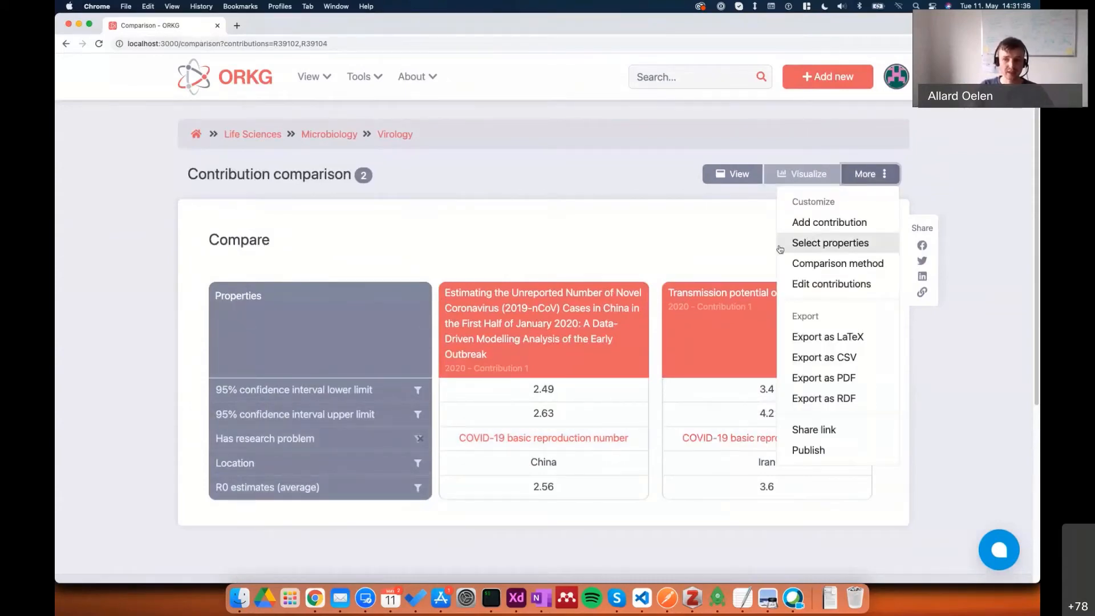
pyautogui.click(848, 243)
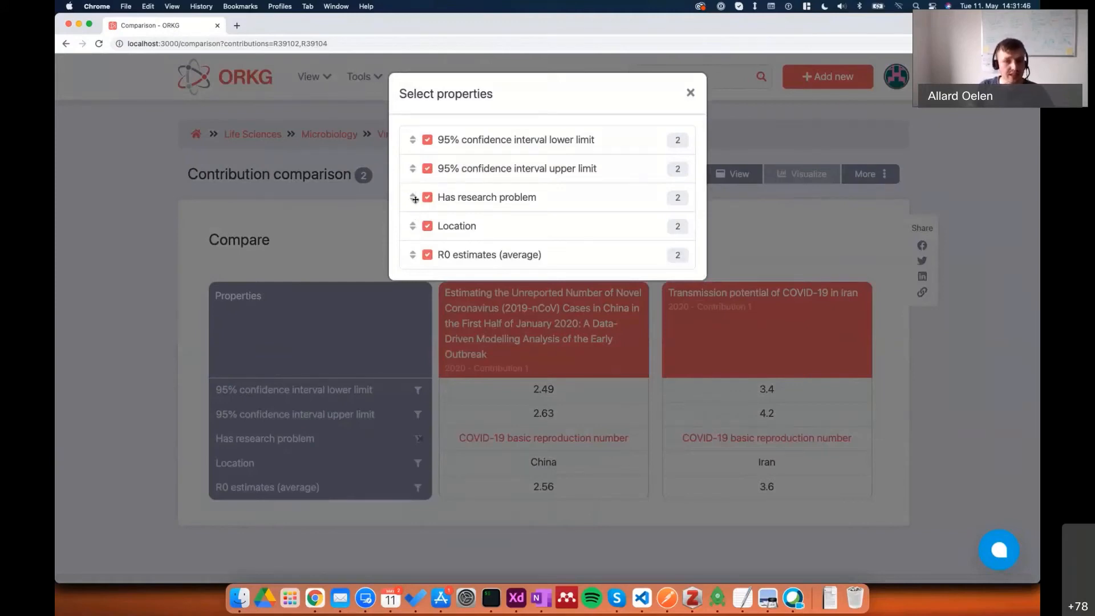
pyautogui.moveTo(415, 198); pyautogui.dragTo(412, 137)
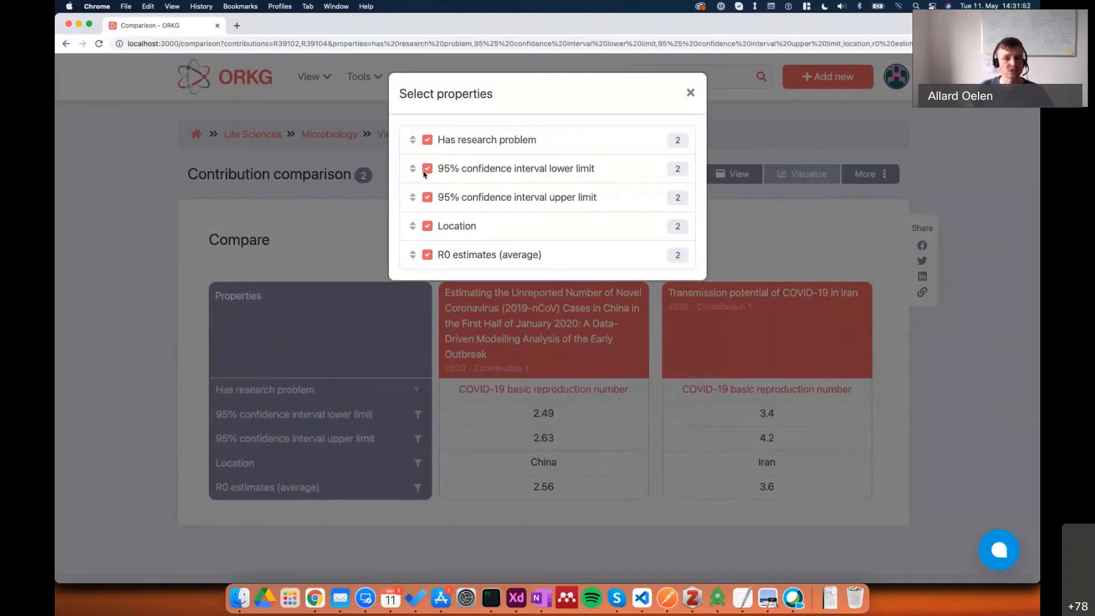
pyautogui.moveTo(412, 255); pyautogui.dragTo(414, 173)
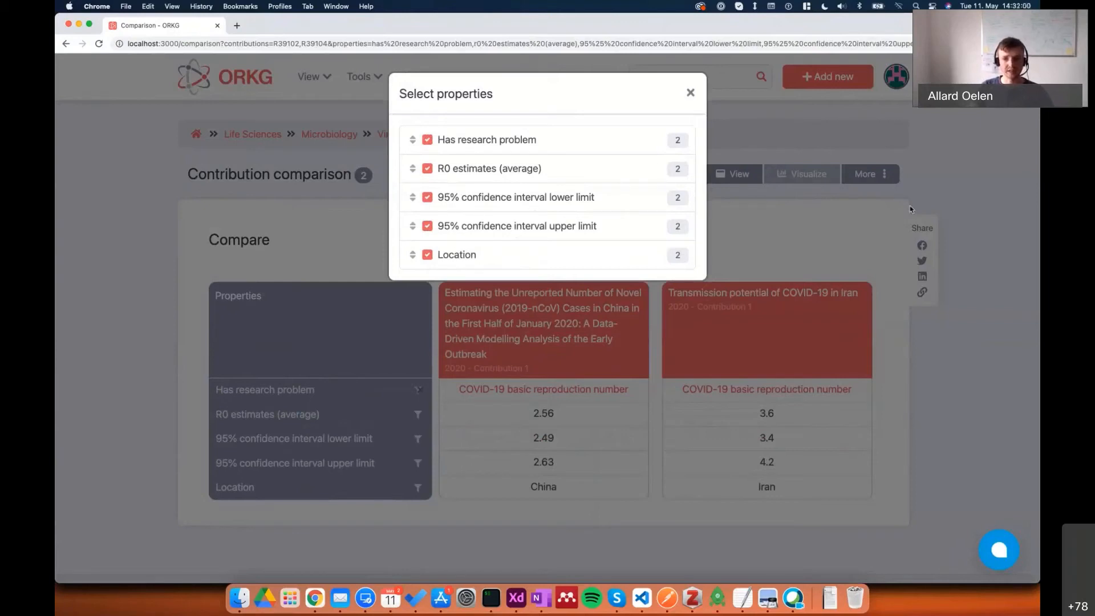
pyautogui.click(824, 242)
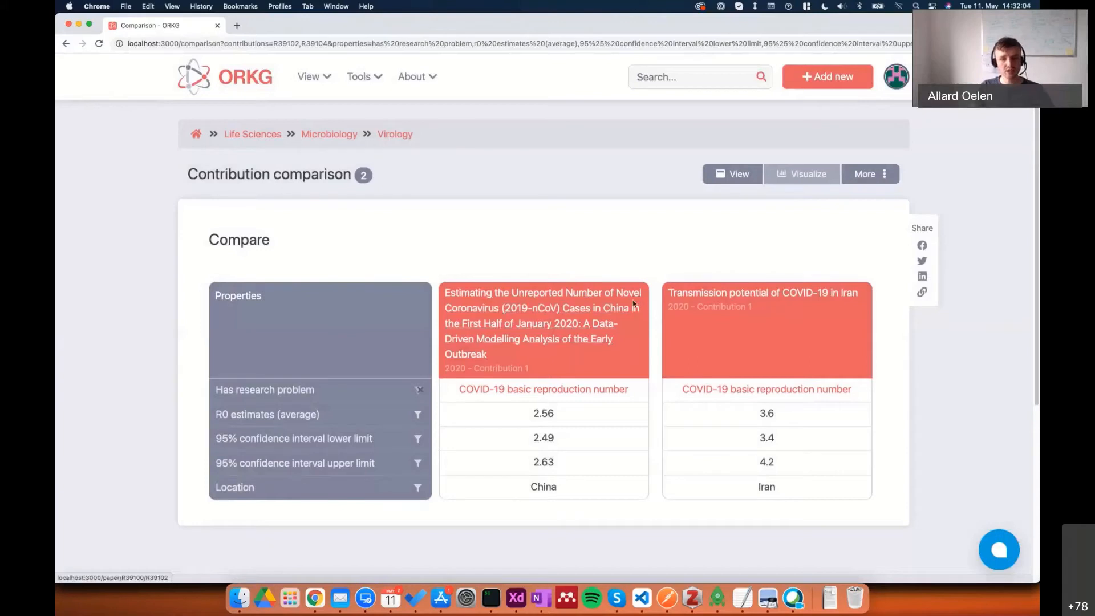
# Publish the comparison with the title "COVID-19 R0 estimate comparison" and the description "Desc".
pyautogui.click(880, 173)
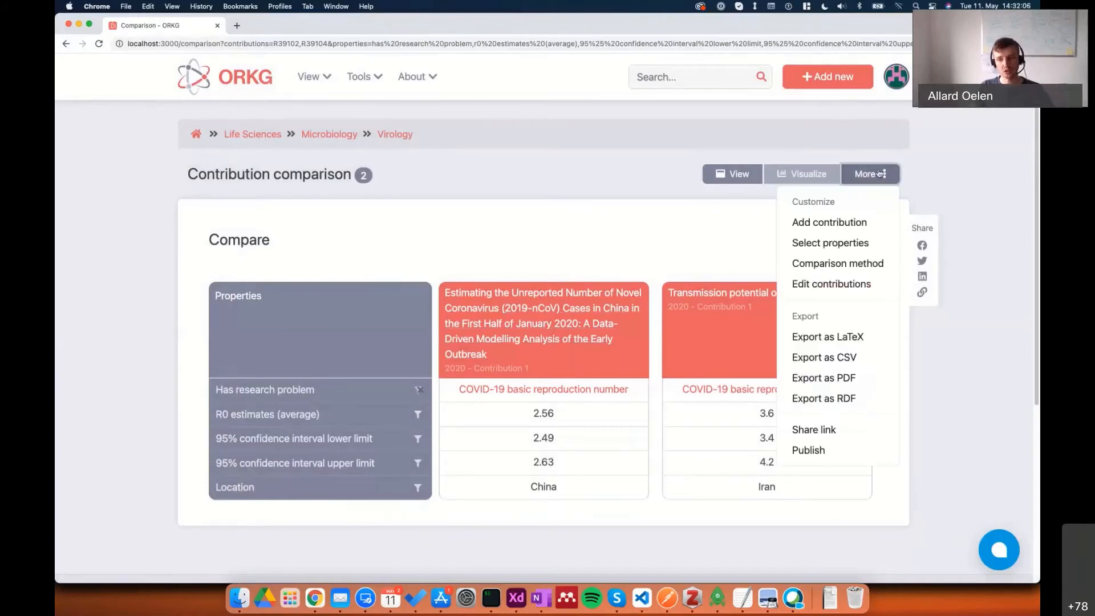
pyautogui.click(834, 453)
pyautogui.click(381, 226)
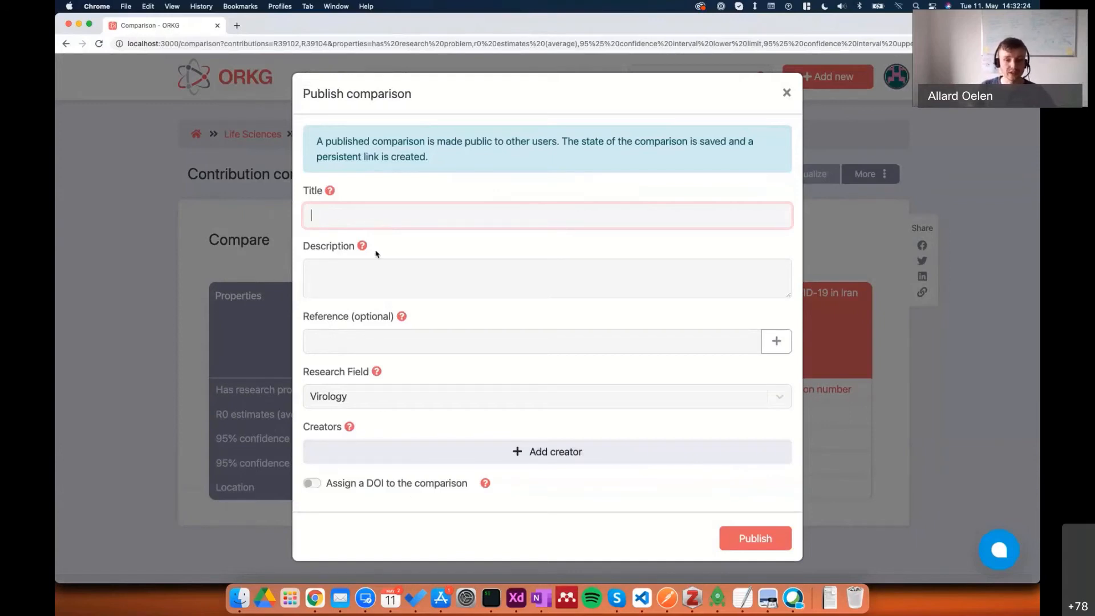
pyautogui.write('COVID-19 R0 estimate comparison')
pyautogui.click(368, 270)
pyautogui.write('Desc')
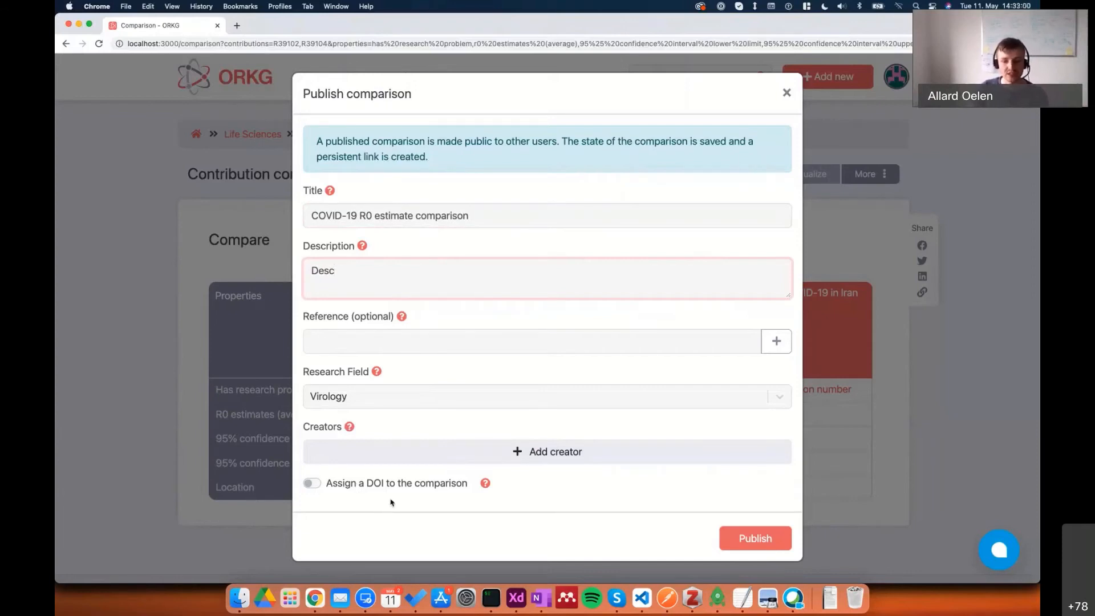
pyautogui.click(727, 543)
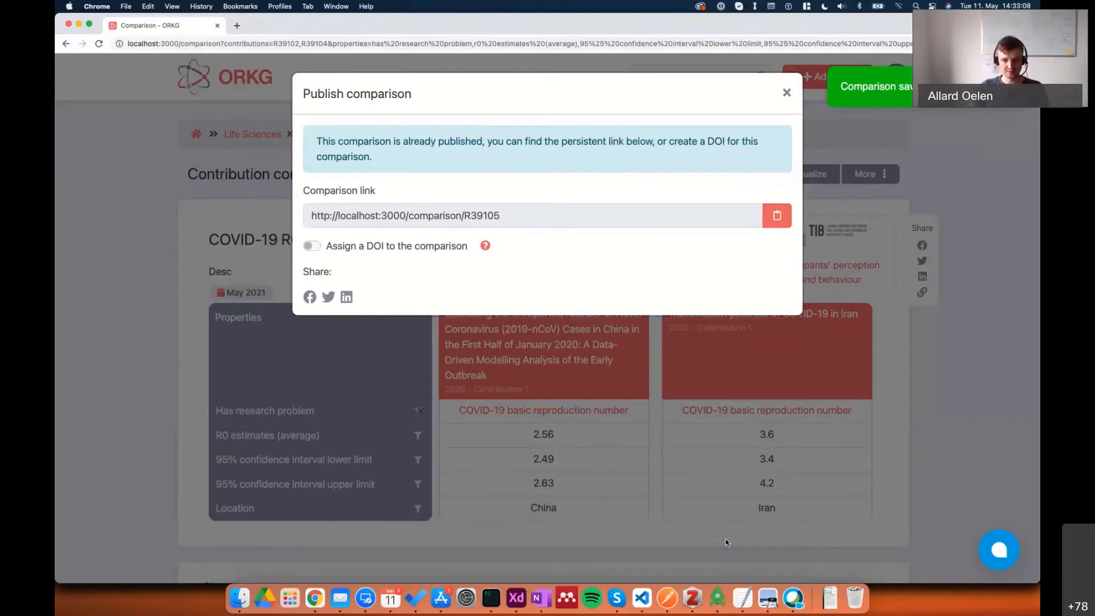
pyautogui.click(720, 385)
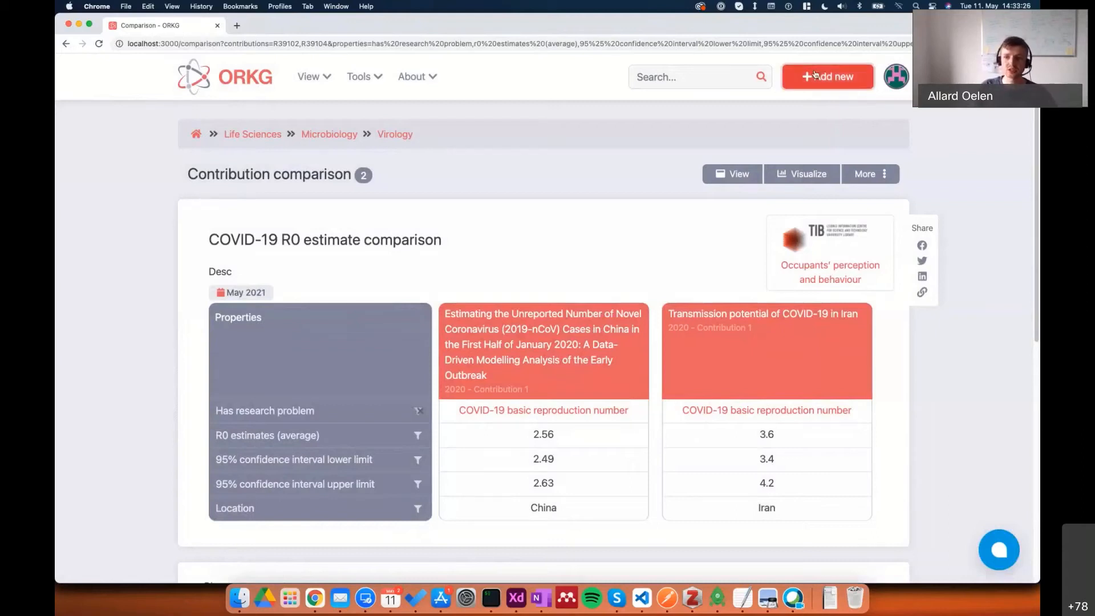
# Start adding a single paper, look up DOI 10.1101/2020.03.05.20031815, and continue to the research field selection.
pyautogui.moveTo(814, 74)
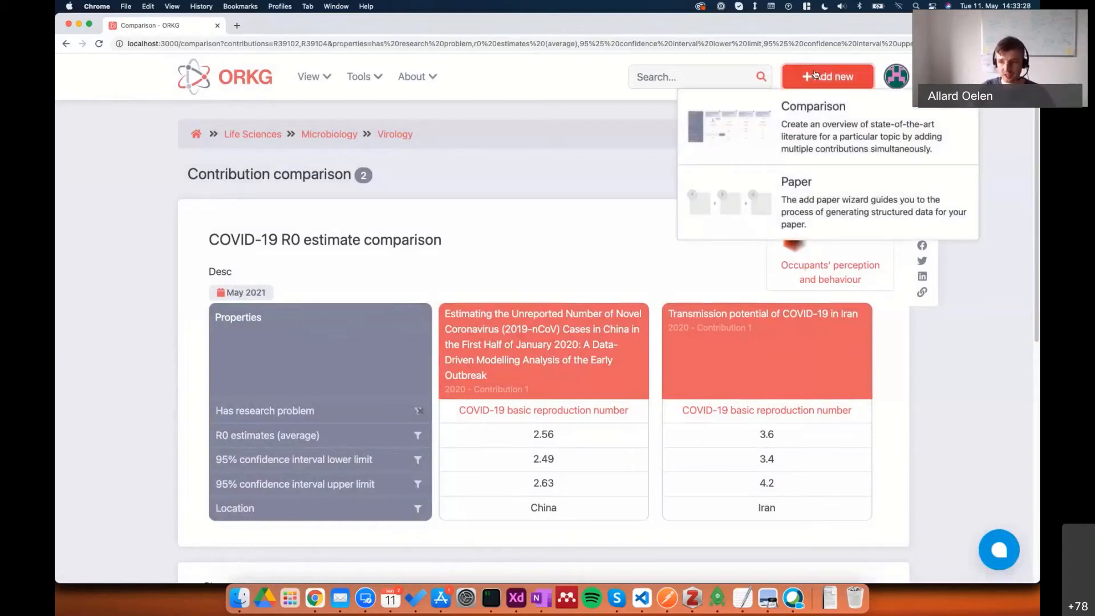
pyautogui.click(758, 200)
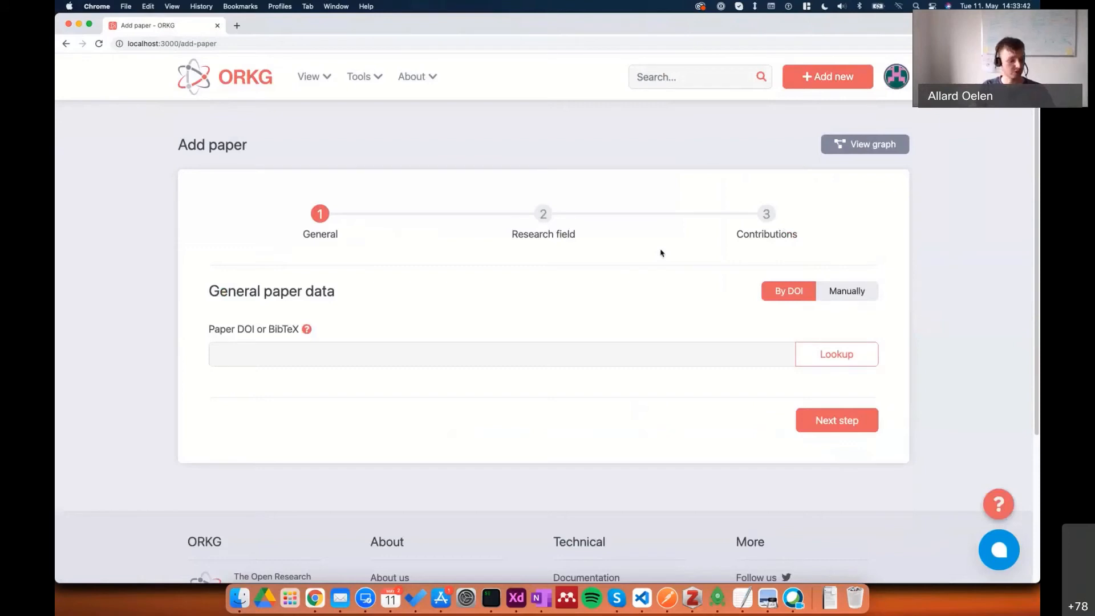
pyautogui.click(319, 354)
pyautogui.write('10.1101/2020.03.05.20031815')
pyautogui.click(808, 355)
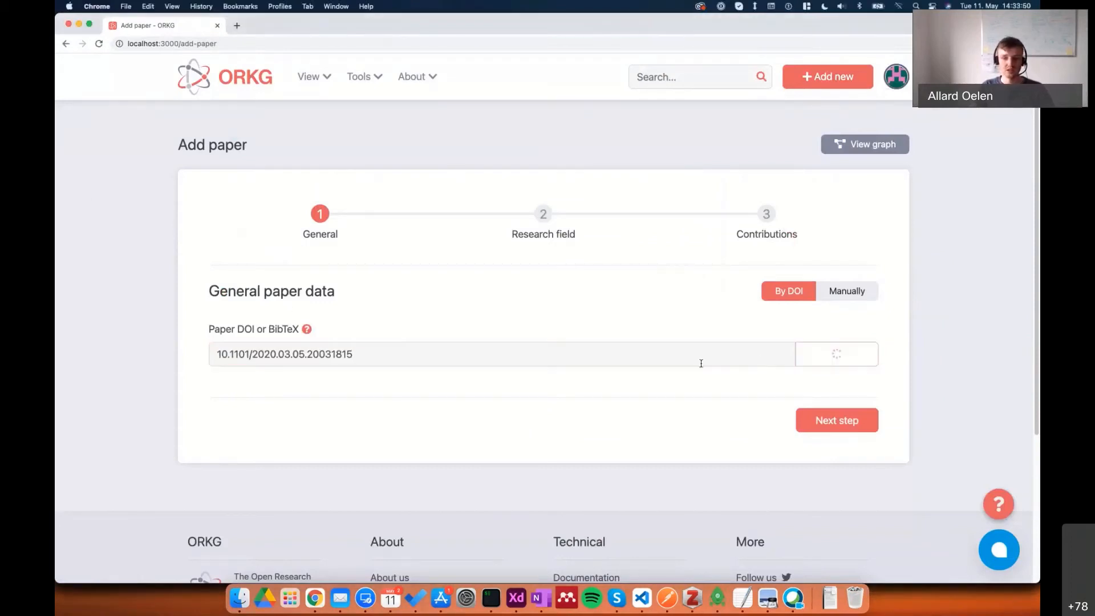
pyautogui.scroll(-2, 488, 437)
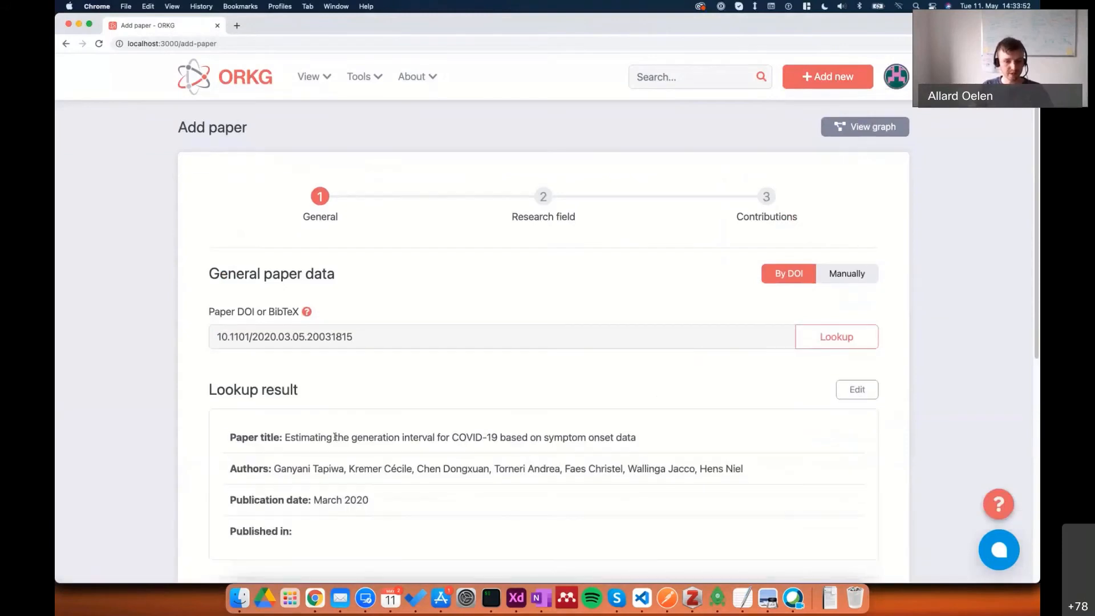
pyautogui.scroll(-3, 603, 393)
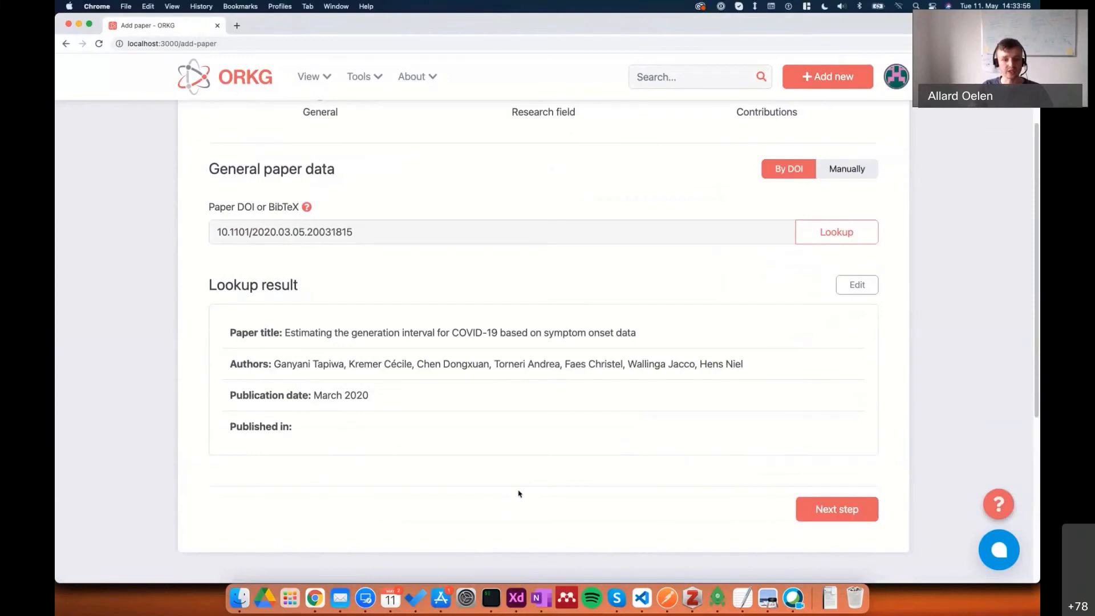
pyautogui.click(844, 512)
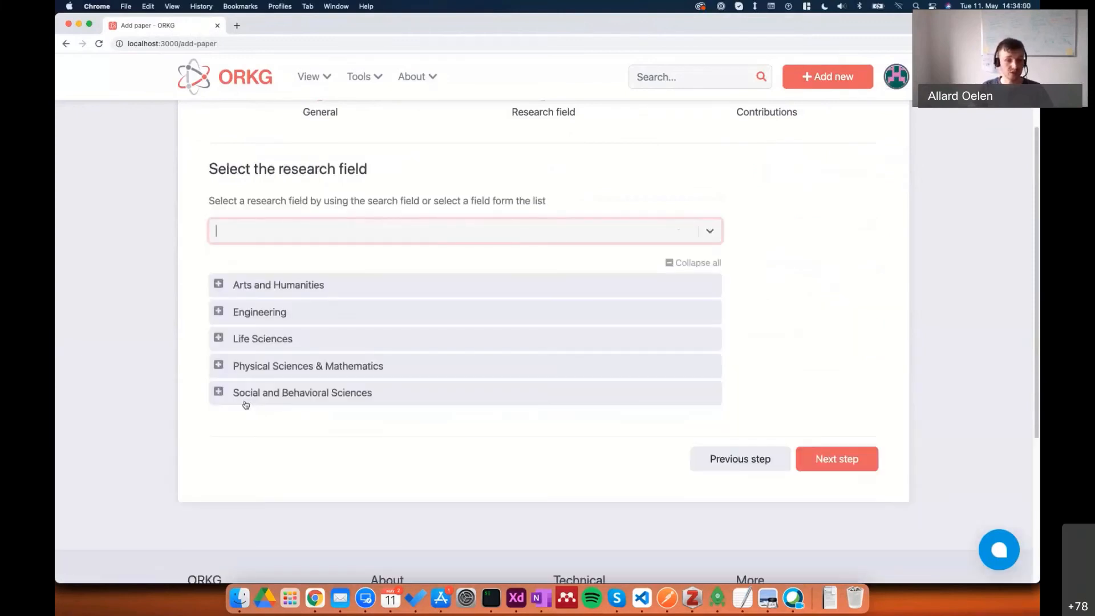
# Set the paper's research field to Virology and continue to its contributions.
pyautogui.write('virolog')
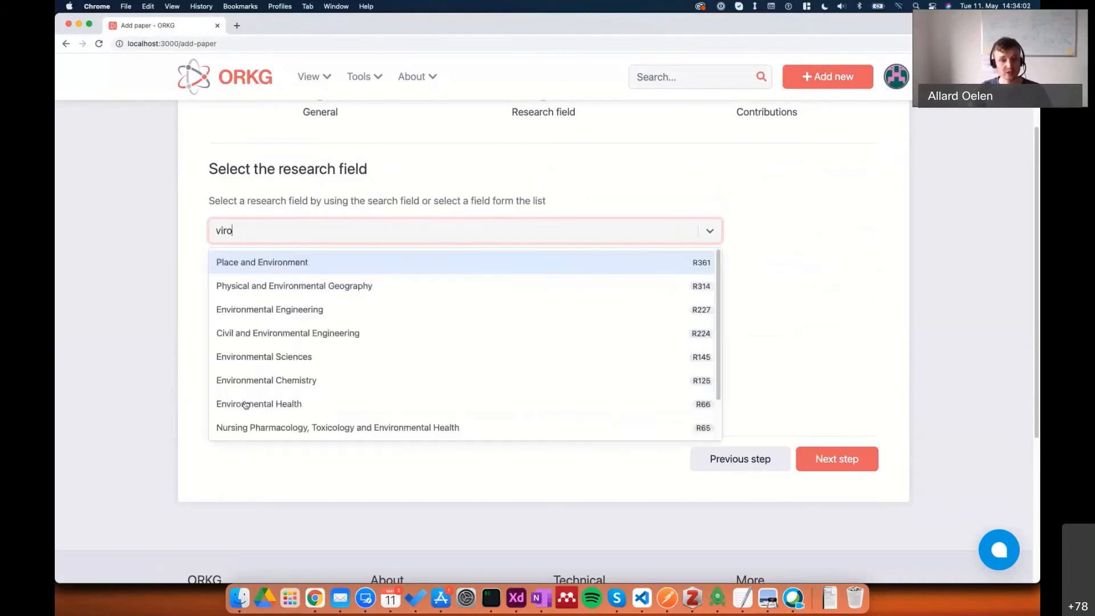
pyautogui.click(286, 266)
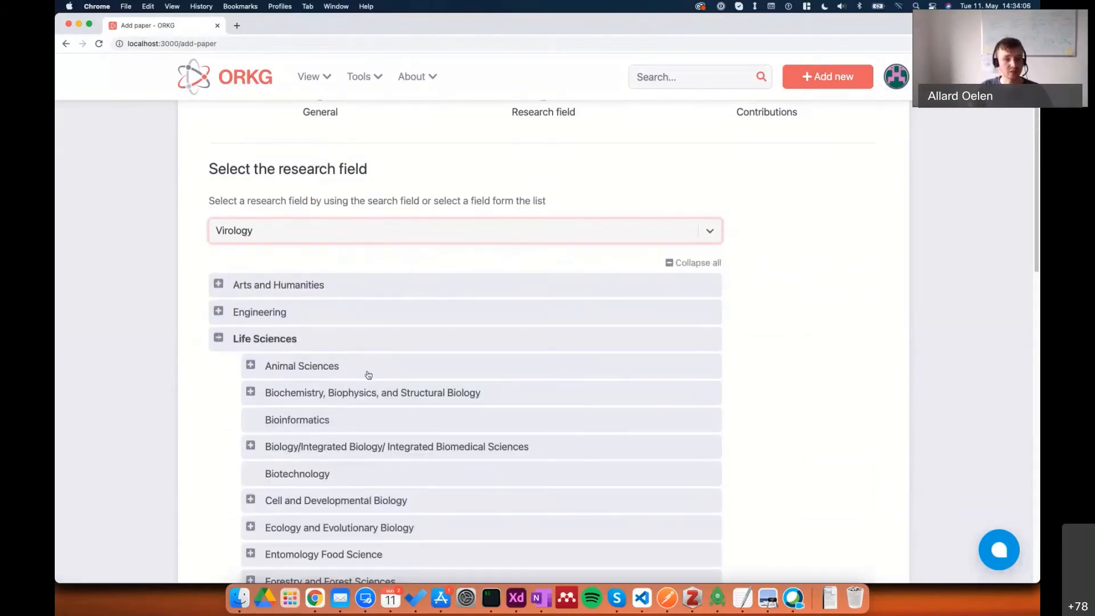
pyautogui.scroll(-10, 382, 364)
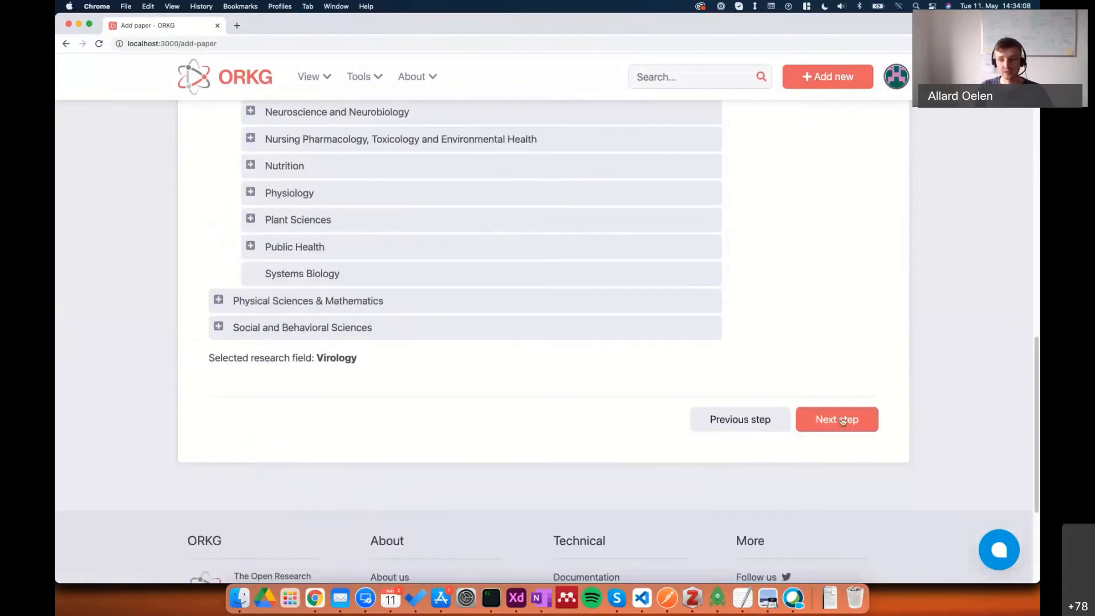
pyautogui.click(829, 411)
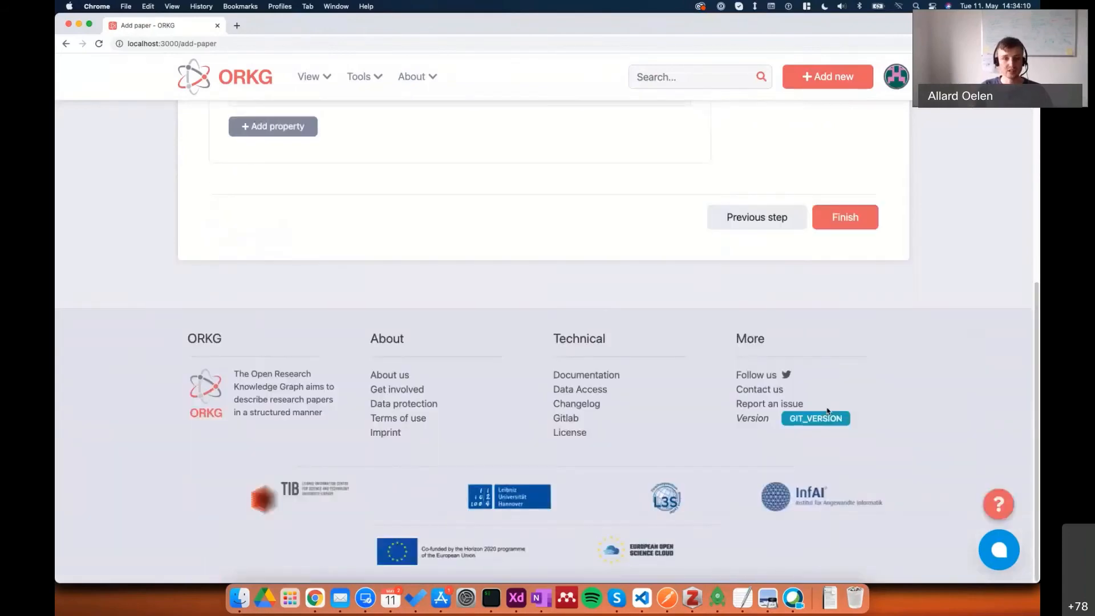
# Apply the Research problem template to Contribution 1 of the new paper.
pyautogui.scroll(7, 879, 356)
pyautogui.scroll(-1, 852, 369)
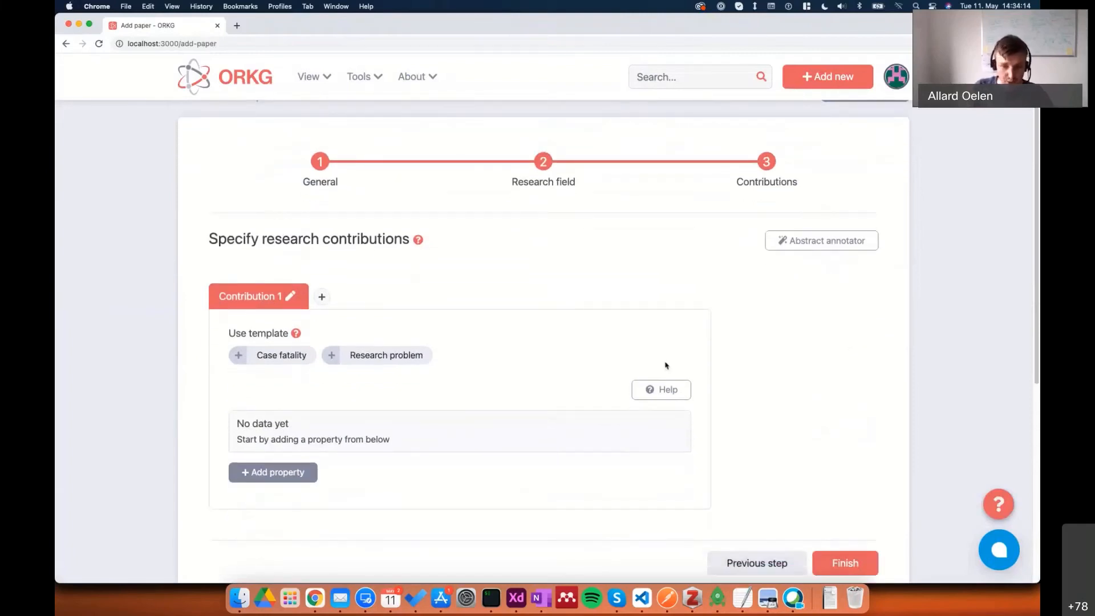
pyautogui.scroll(-1, 354, 439)
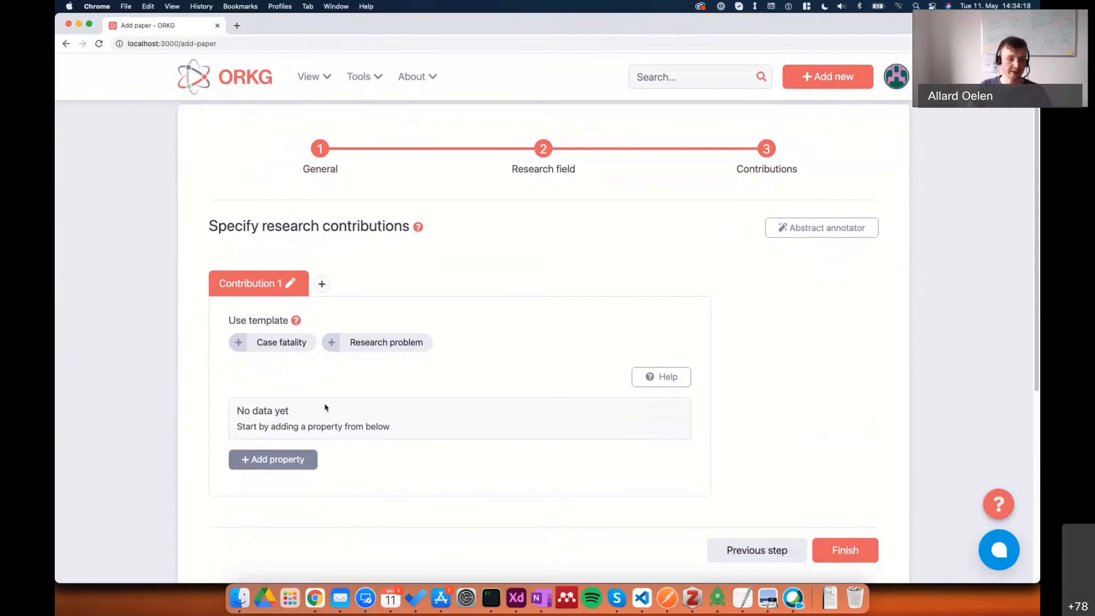
pyautogui.click(378, 343)
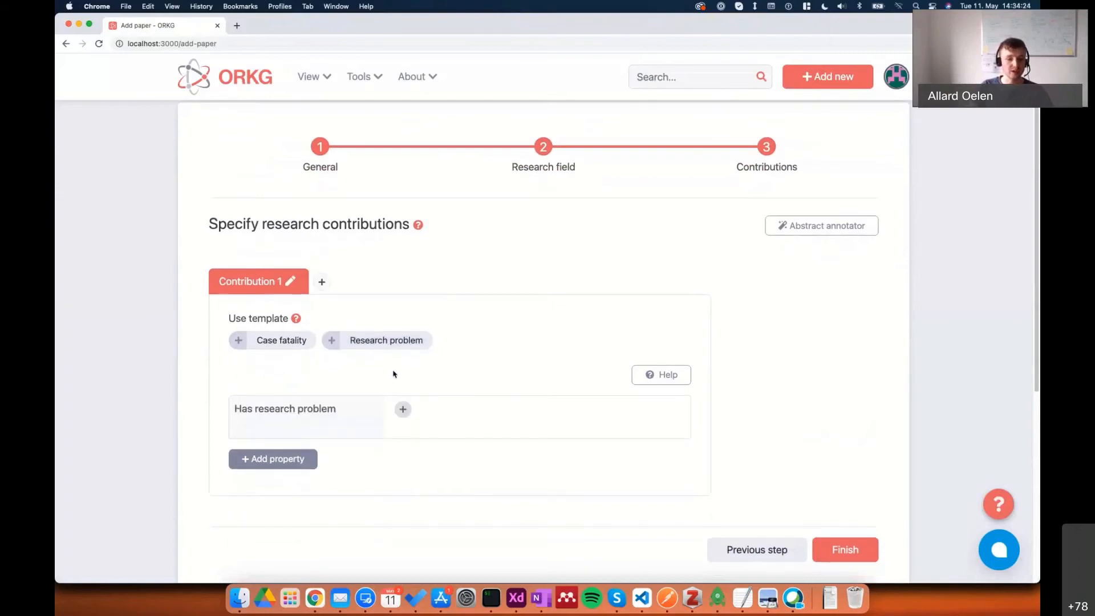
pyautogui.scroll(-1, 493, 392)
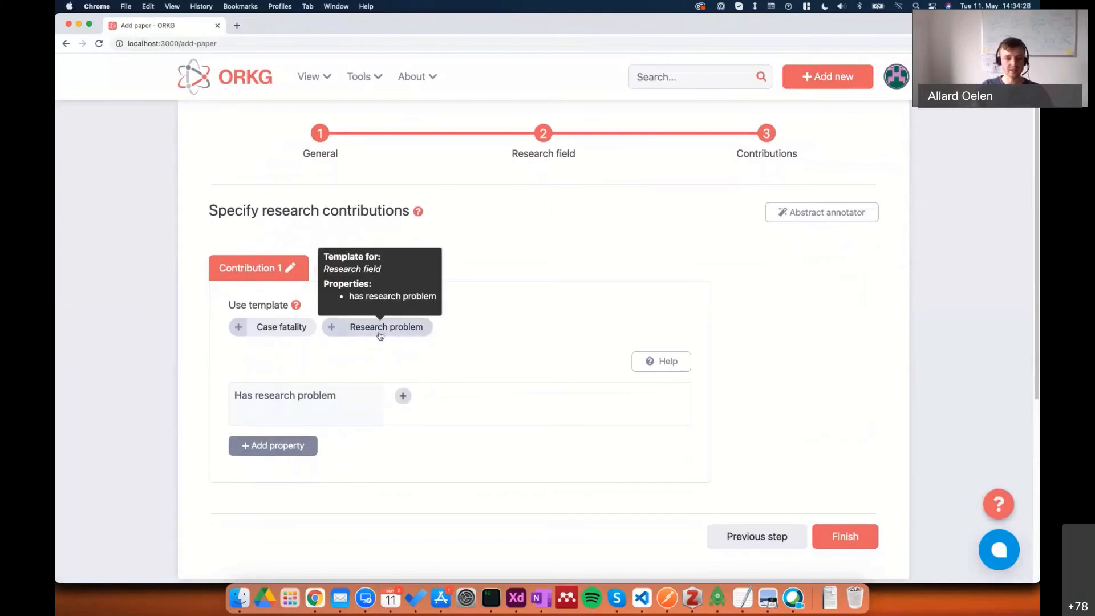
pyautogui.scroll(-1, 402, 404)
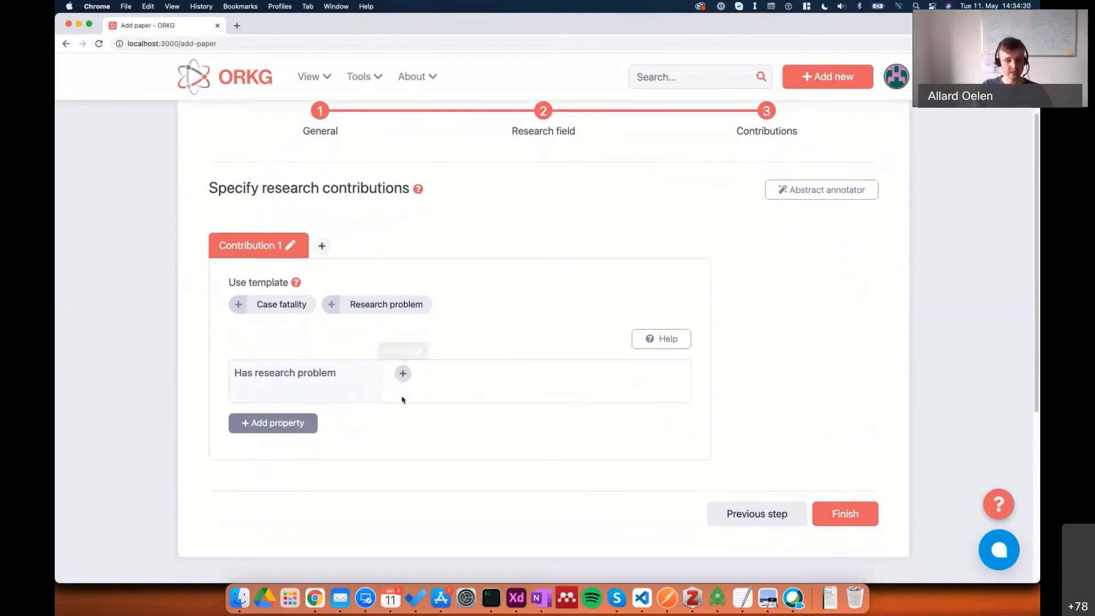
# Set the contribution's research problem to the existing resource COVID-19 basic reproduction number.
pyautogui.click(402, 374)
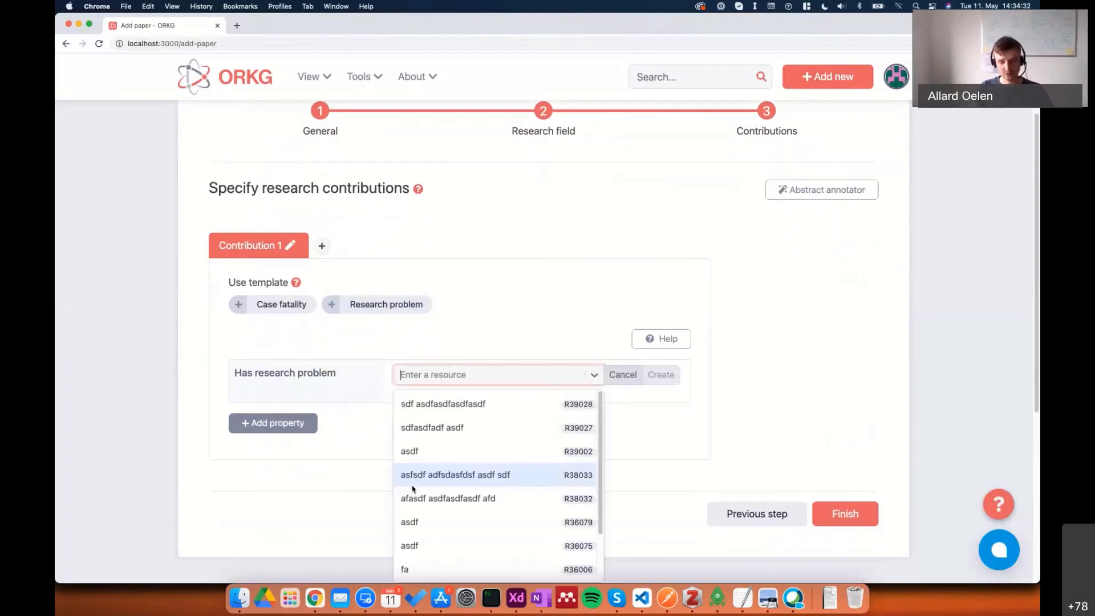
pyautogui.write('CVID')
pyautogui.press('BackSpace')
pyautogui.press('BackSpace')
pyautogui.press('BackSpace')
pyautogui.write('OVI')
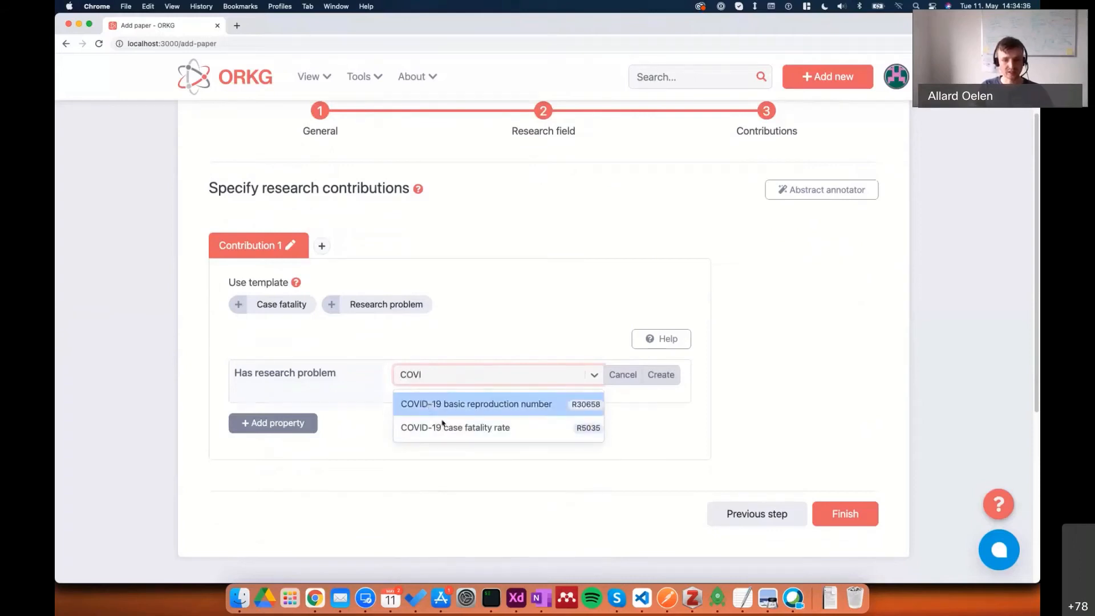
pyautogui.click(427, 408)
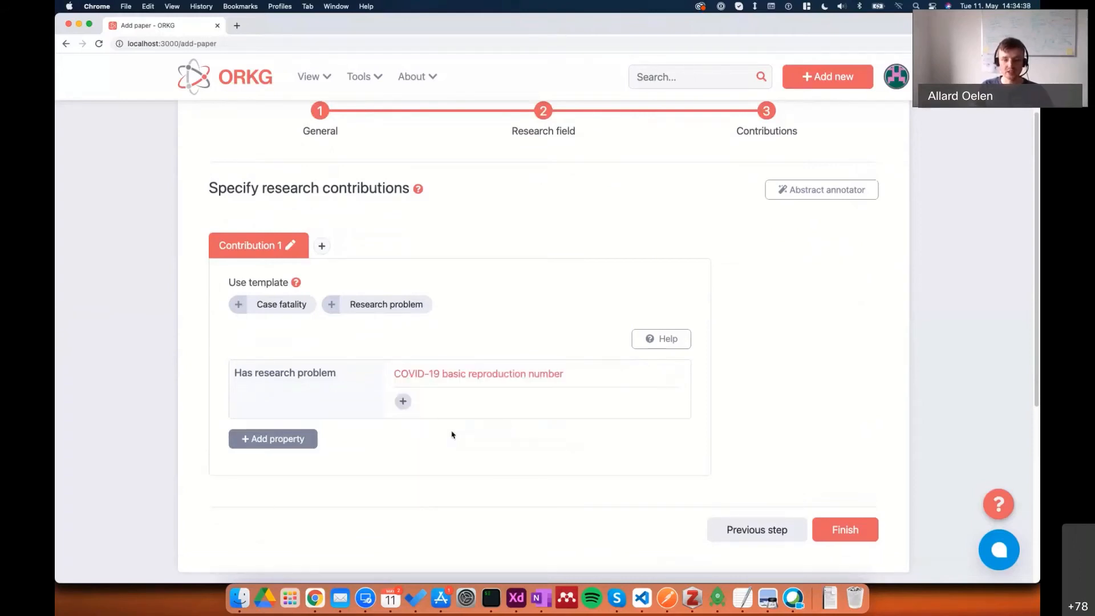
# Add the existing property R0 estimates (average) to Contribution 1.
pyautogui.click(255, 437)
pyautogui.write('R0')
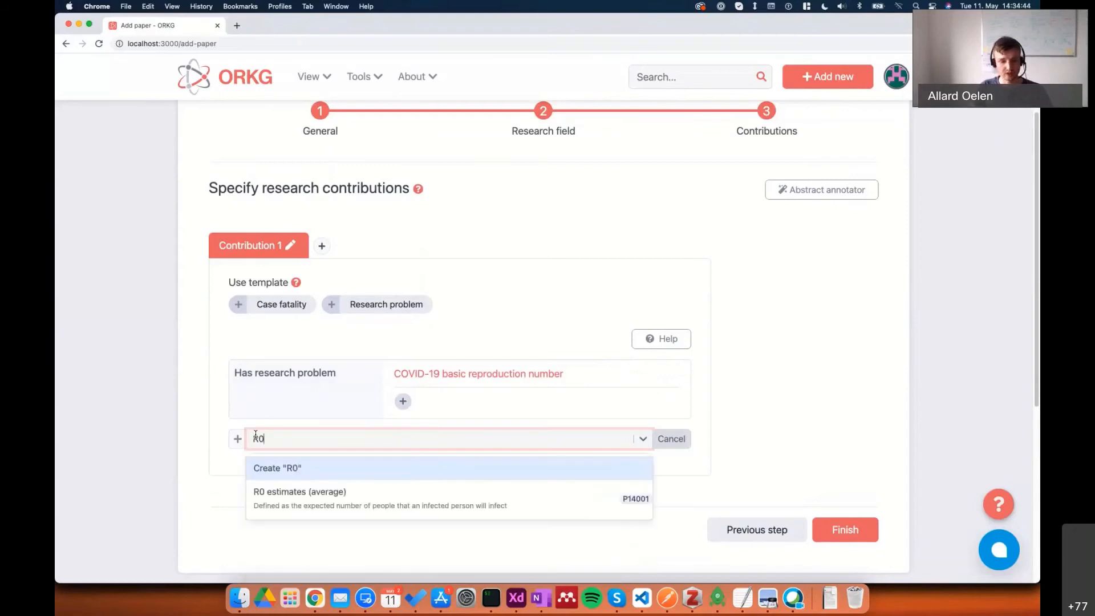
pyautogui.click(296, 493)
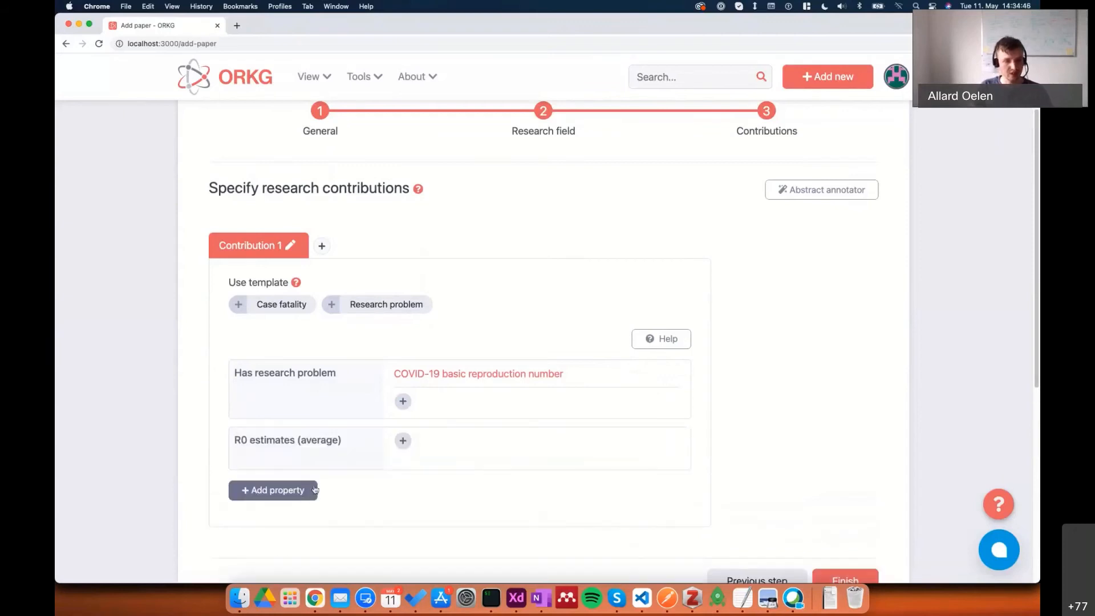
# Add the existing properties 95% confidence interval upper limit and 95% confidence interval lower limit to Contribution 1.
pyautogui.scroll(-2, 296, 473)
pyautogui.scroll(-3, 279, 453)
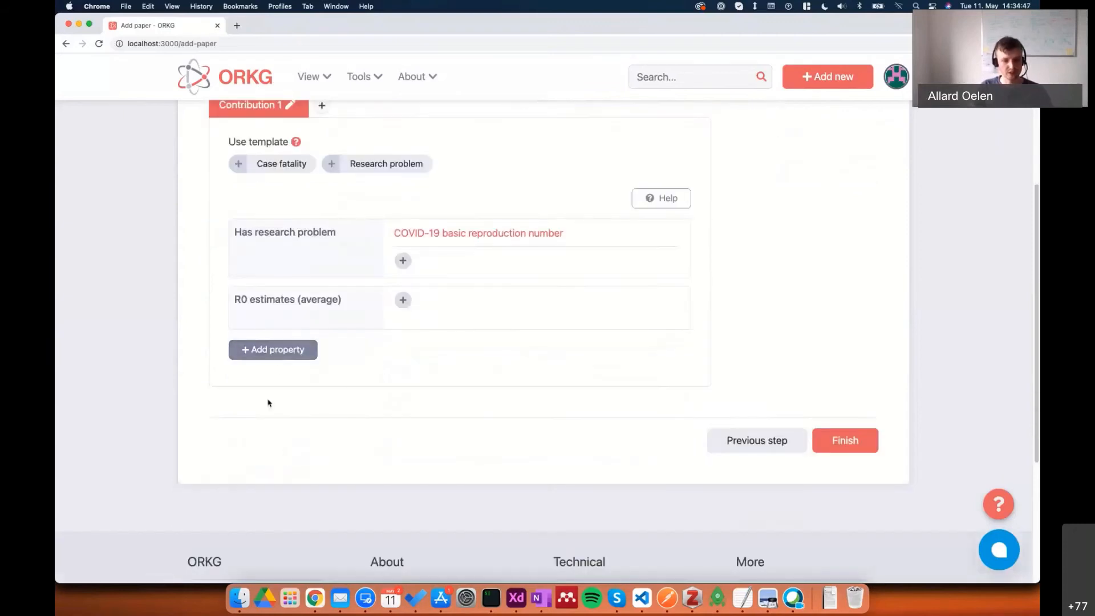
pyautogui.click(274, 350)
pyautogui.write('95%')
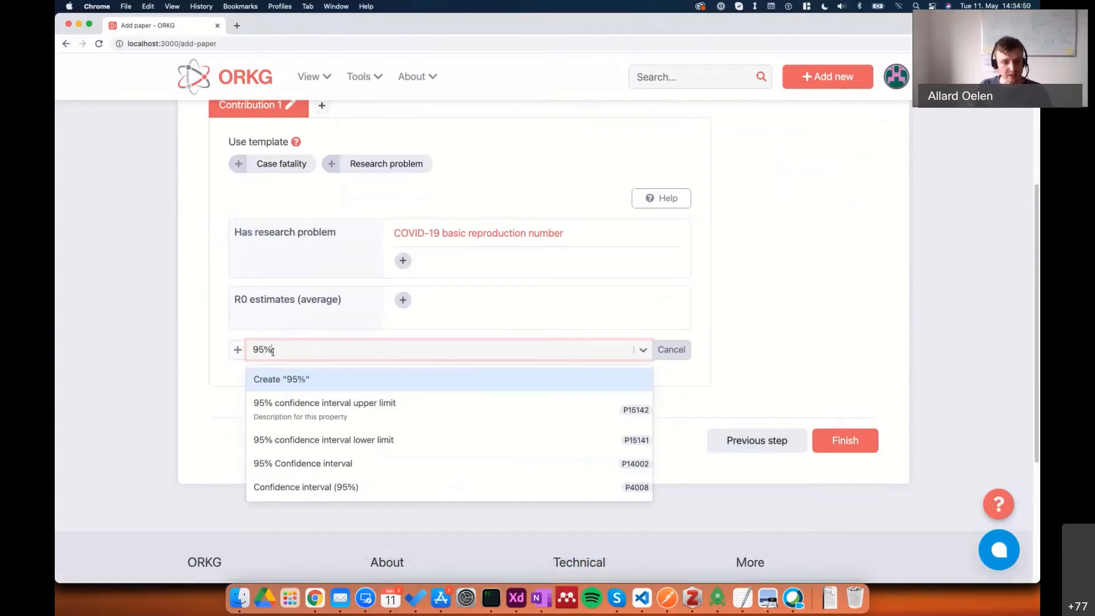
pyautogui.click(363, 424)
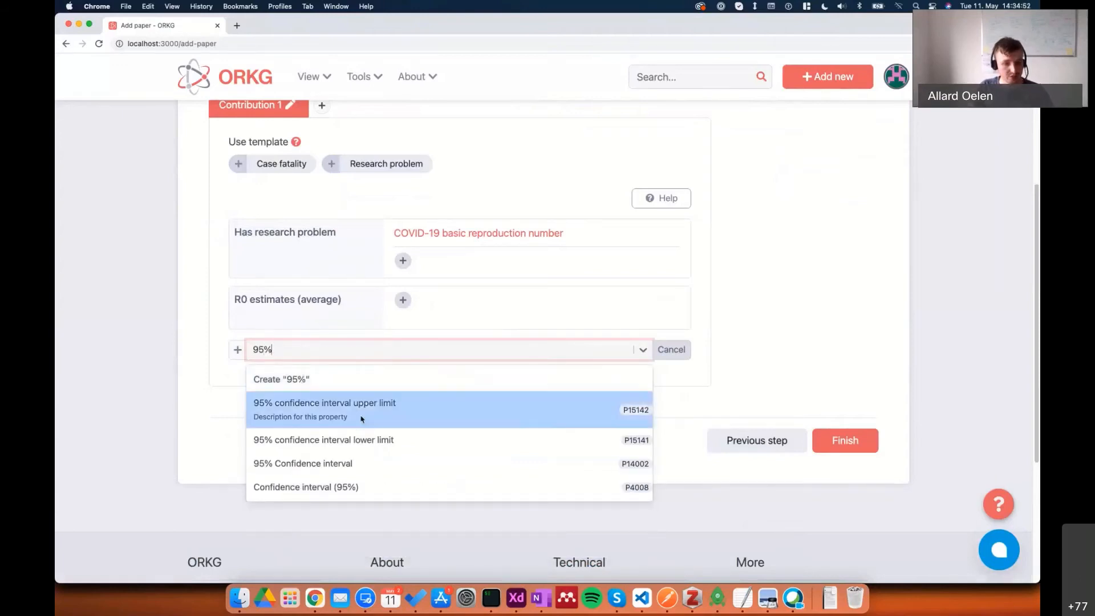
pyautogui.click(291, 413)
pyautogui.write('95%')
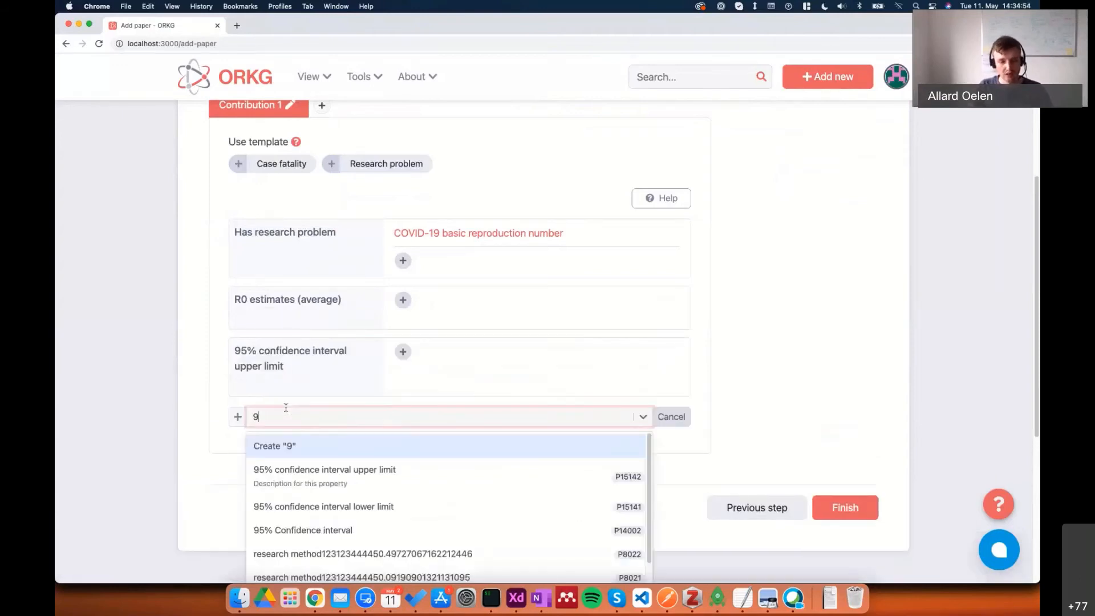
pyautogui.click(350, 506)
# Add the existing location property to Contribution 1.
pyautogui.click(295, 484)
pyautogui.write('Loca')
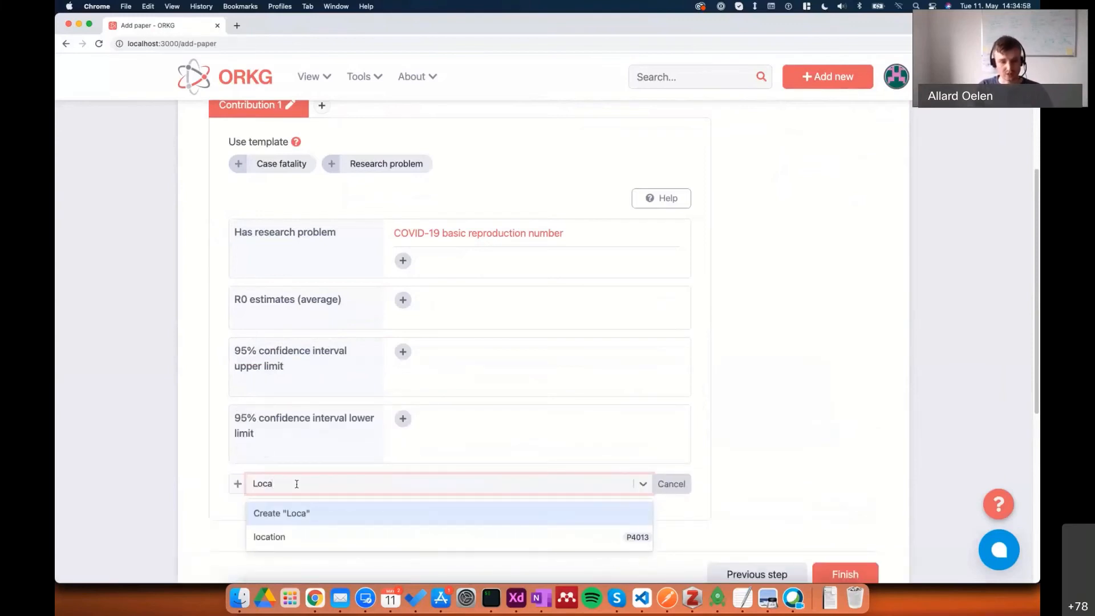
pyautogui.click(291, 539)
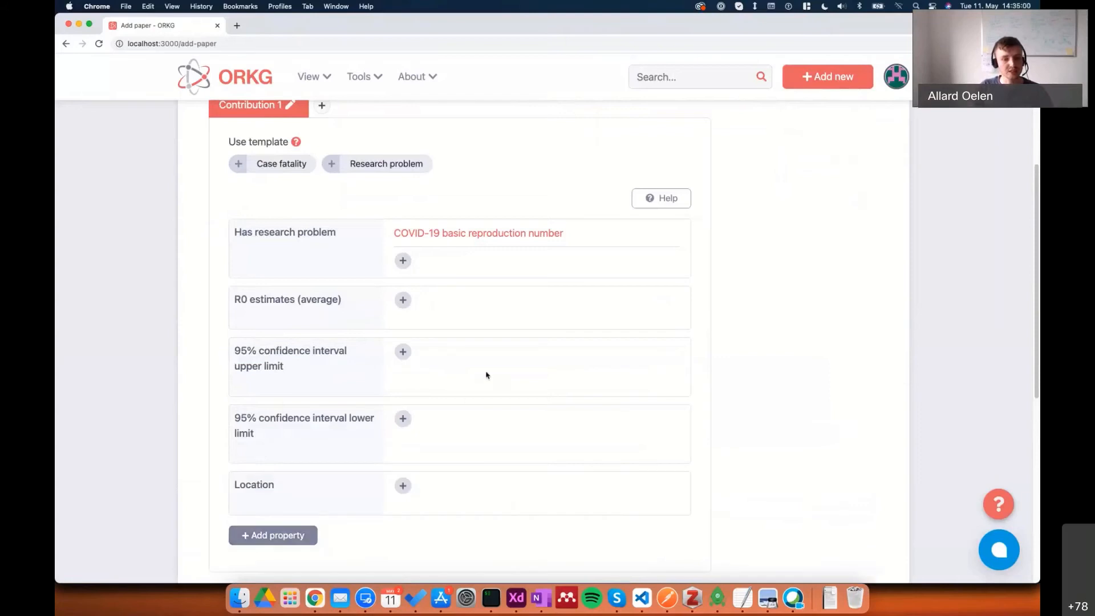
# Enter 1.27 as a literal value for R0 estimates (average).
pyautogui.scroll(-1, 487, 373)
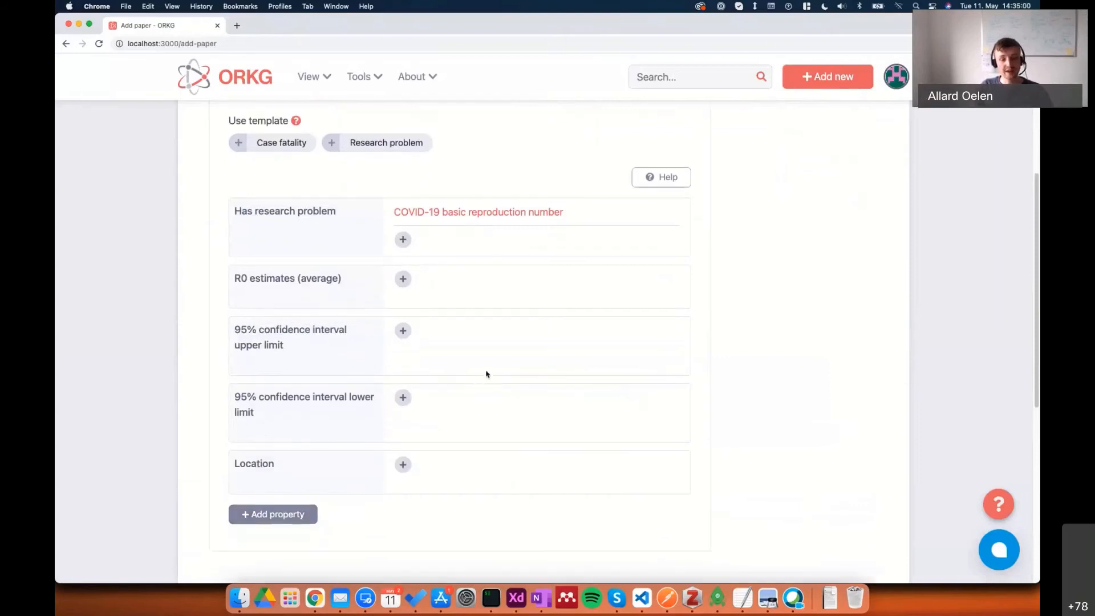
pyautogui.click(403, 279)
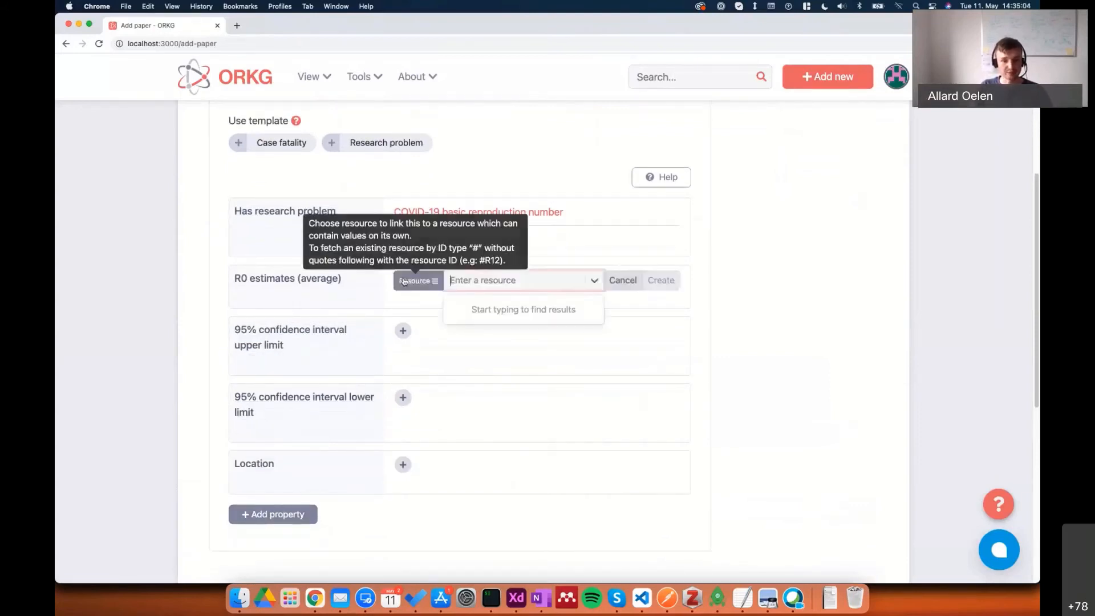
pyautogui.click(435, 285)
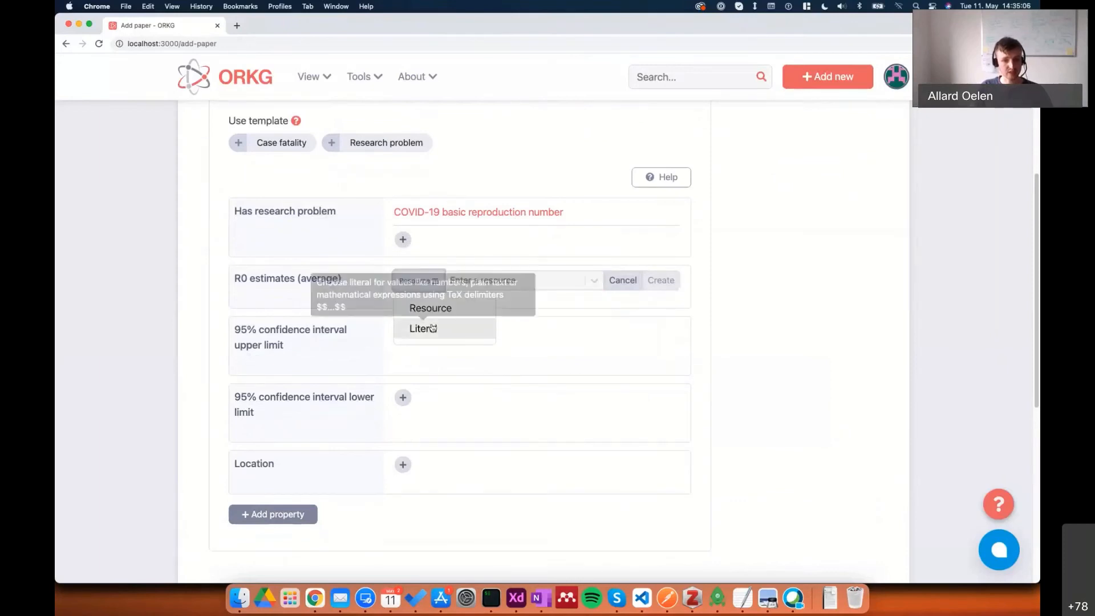
pyautogui.click(485, 333)
pyautogui.write('1.19')
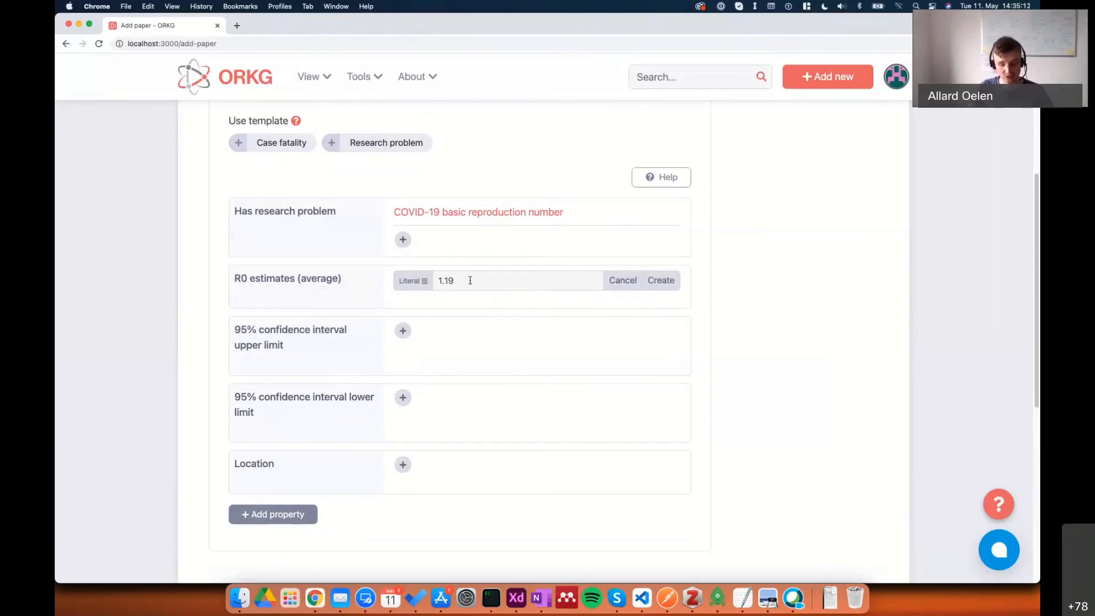
pyautogui.press('super+a')
pyautogui.write('1')
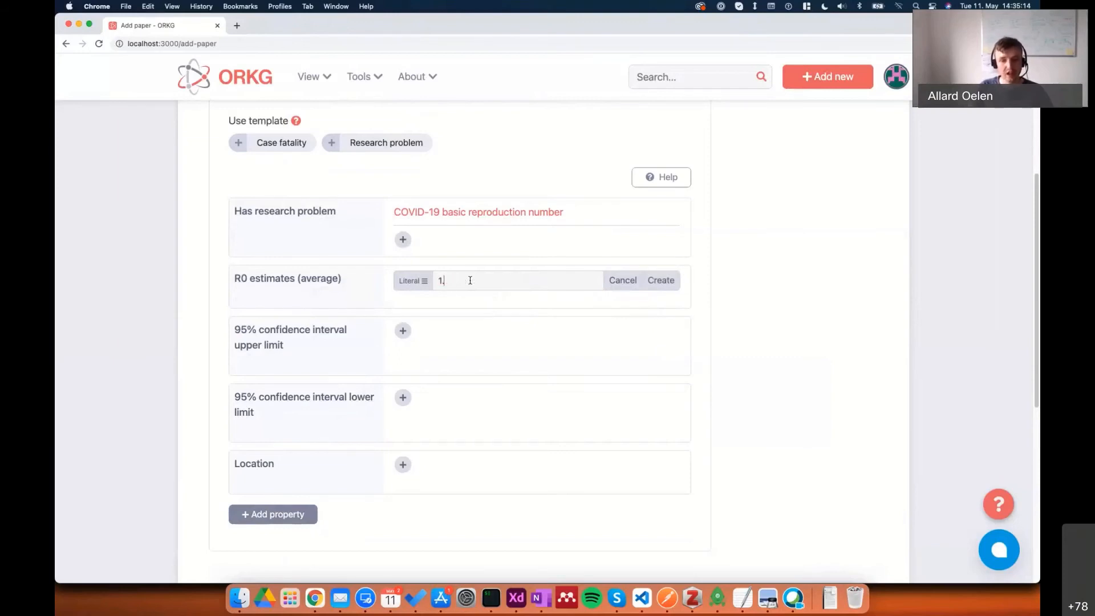
pyautogui.click(661, 280)
# Enter 1.19 as a literal value for the 95% confidence interval upper limit.
pyautogui.click(404, 348)
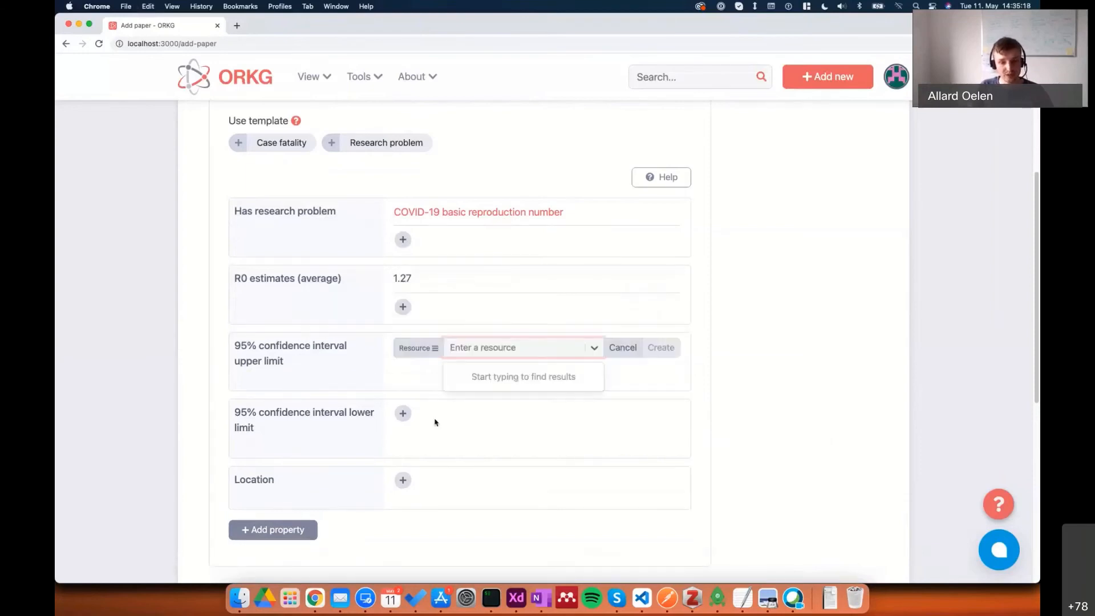
pyautogui.click(415, 347)
pyautogui.click(413, 395)
pyautogui.write('1.19')
pyautogui.click(660, 347)
# Start a value for the 95% confidence interval lower limit and change the upper limit's value to 1.36.
pyautogui.click(403, 414)
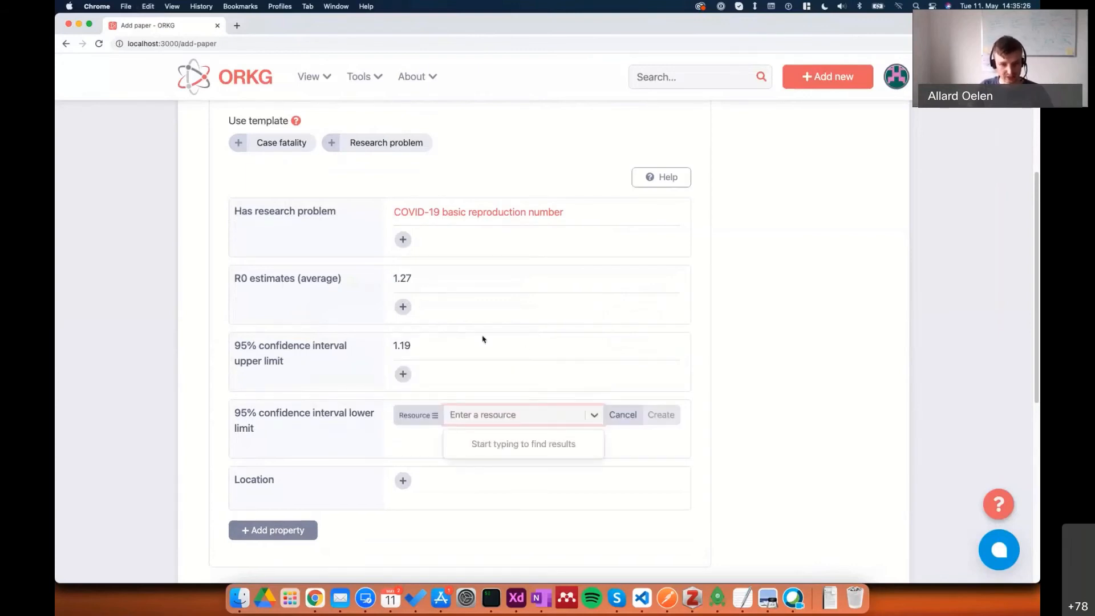
pyautogui.click(418, 346)
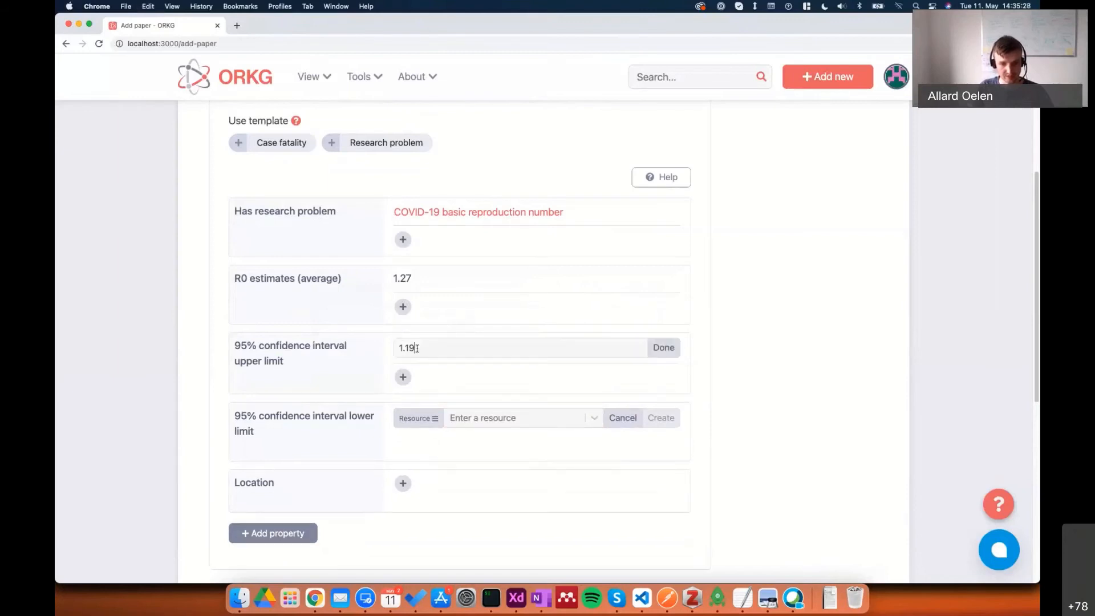
pyautogui.write('36')
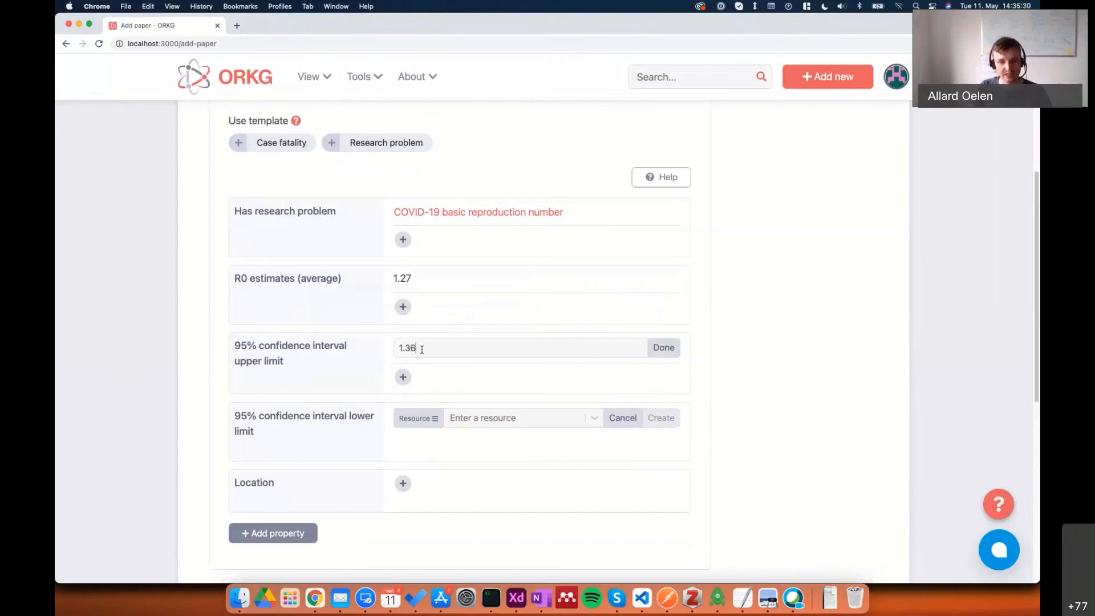
pyautogui.click(661, 350)
# Enter 1.19 as a literal value for the 95% confidence interval lower limit.
pyautogui.click(418, 416)
pyautogui.click(421, 459)
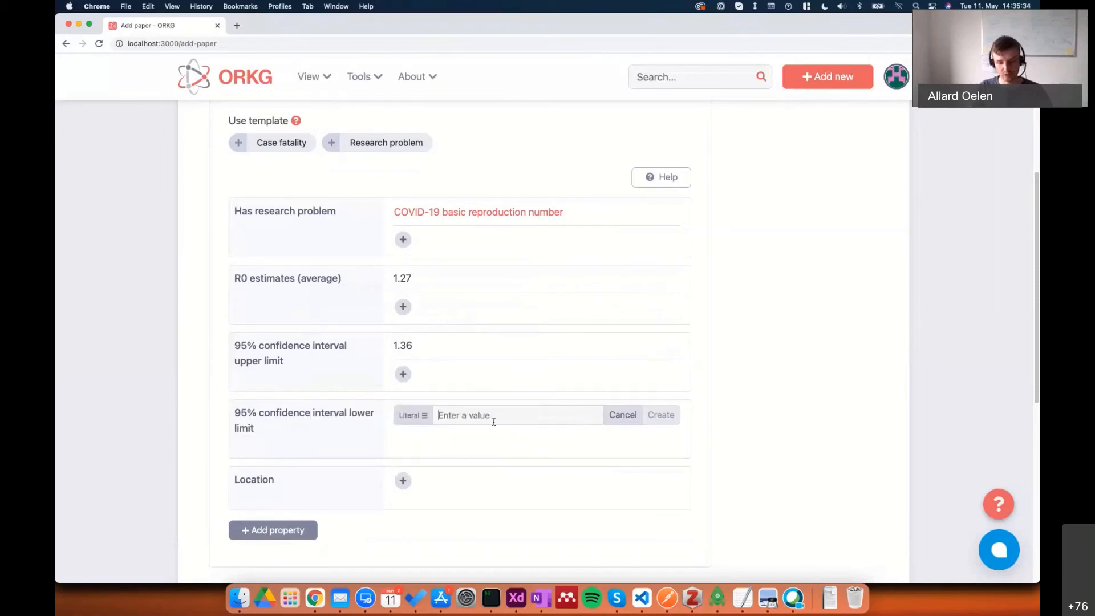
pyautogui.write('1.19')
pyautogui.click(660, 415)
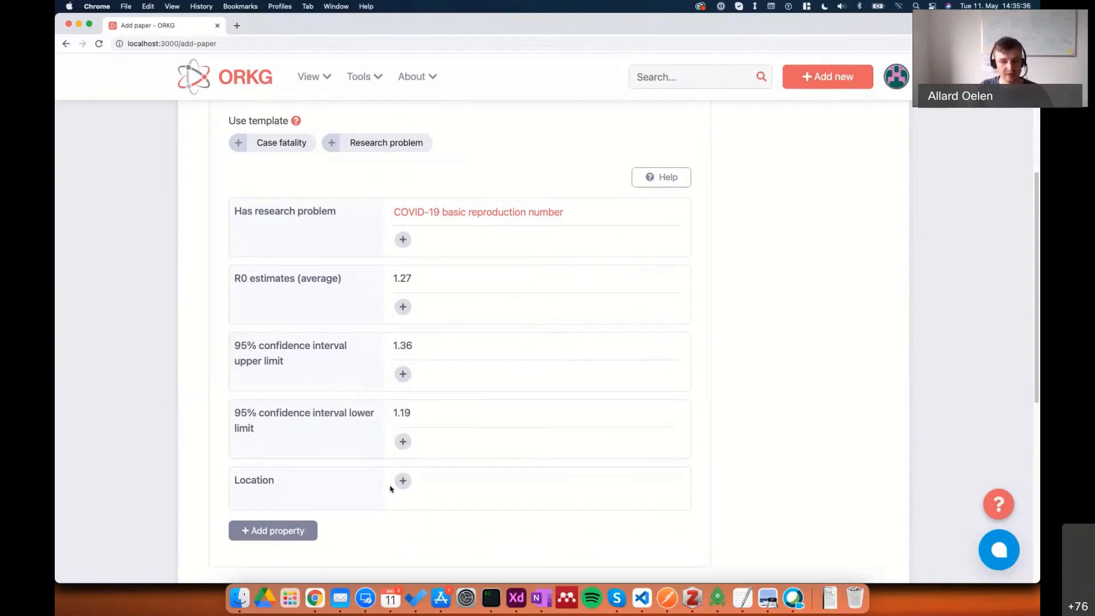
# Enter Singapore as a literal value for the Location property.
pyautogui.click(402, 481)
pyautogui.write('Singapore')
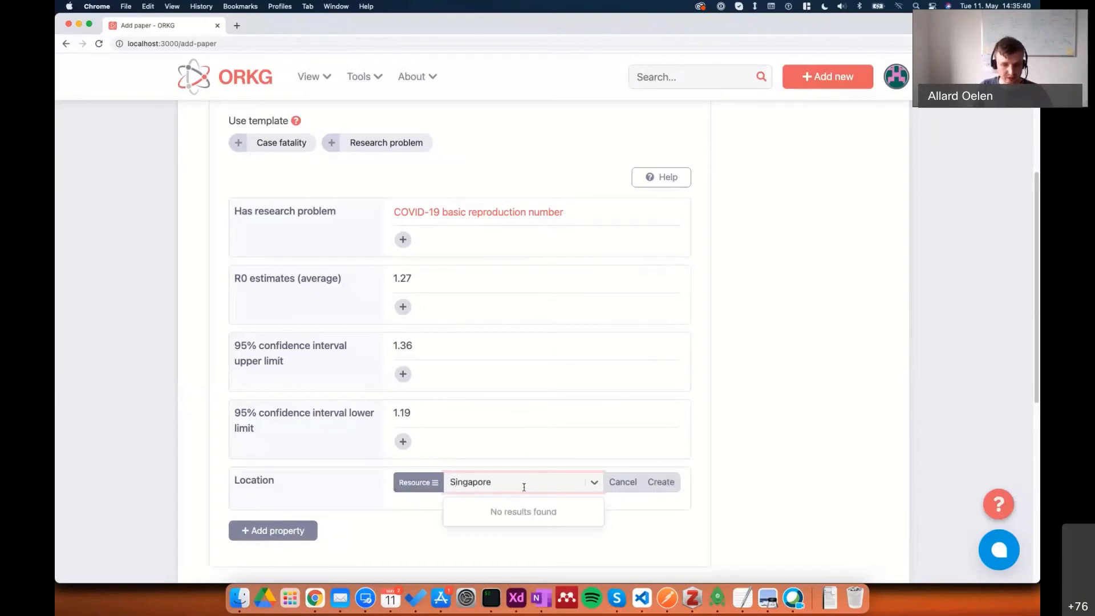
pyautogui.click(416, 483)
pyautogui.click(417, 529)
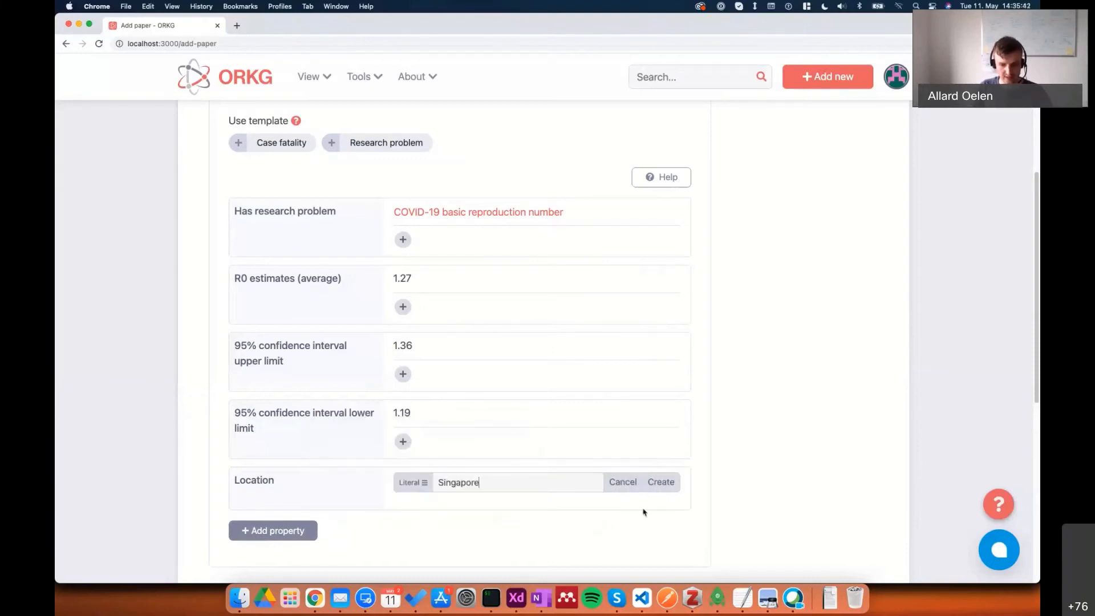
pyautogui.click(661, 482)
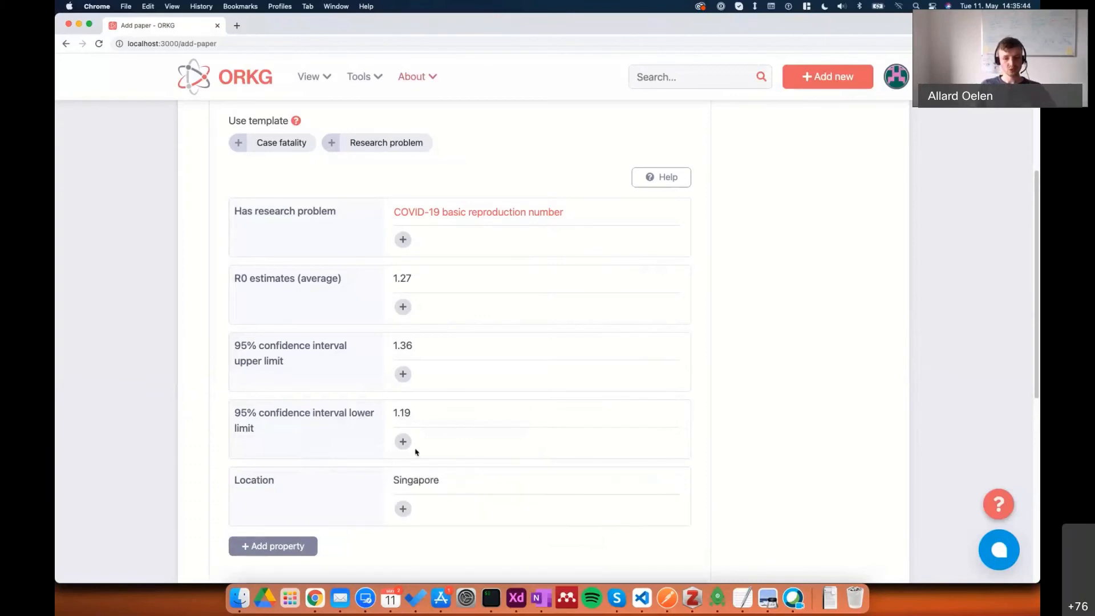
# Finish adding the paper and open its page to review the saved contribution data.
pyautogui.scroll(5, 616, 357)
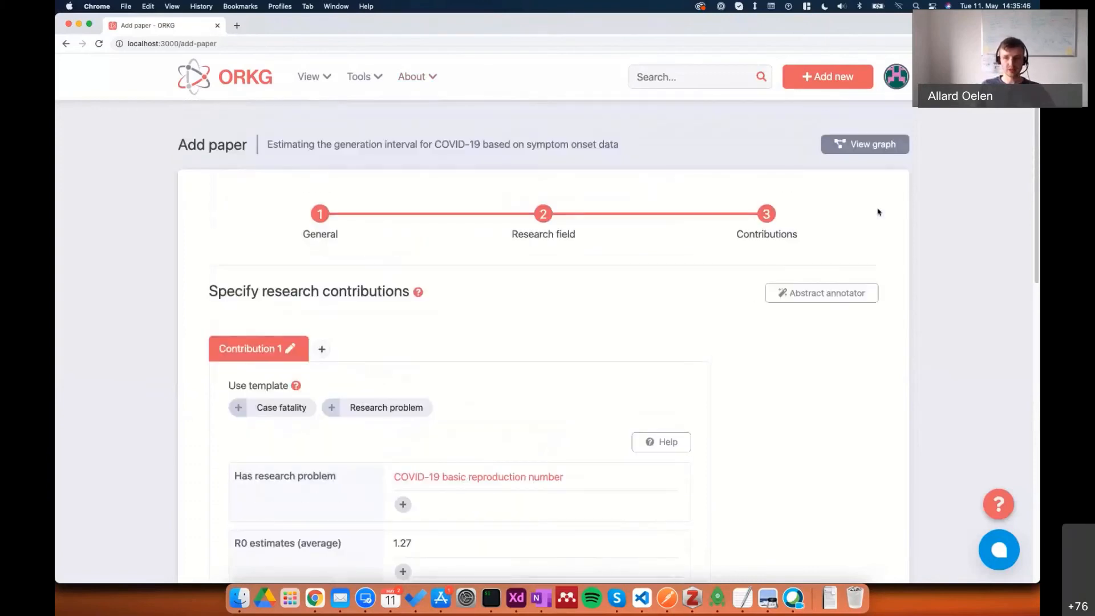
pyautogui.scroll(-4, 473, 306)
pyautogui.scroll(-3, 514, 372)
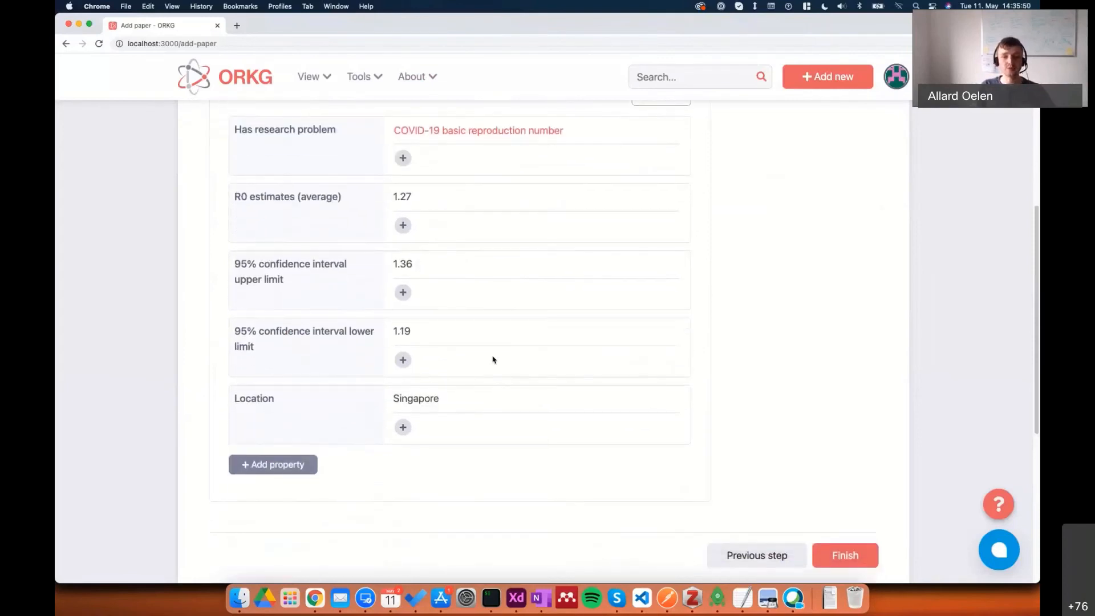
pyautogui.scroll(-1, 662, 384)
pyautogui.click(858, 525)
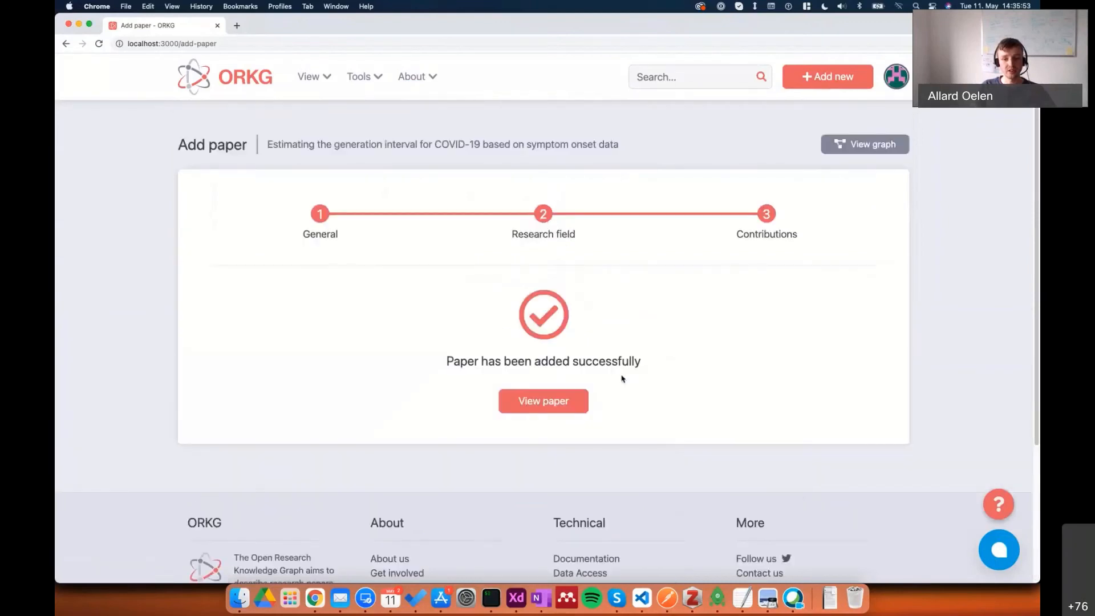
pyautogui.click(576, 397)
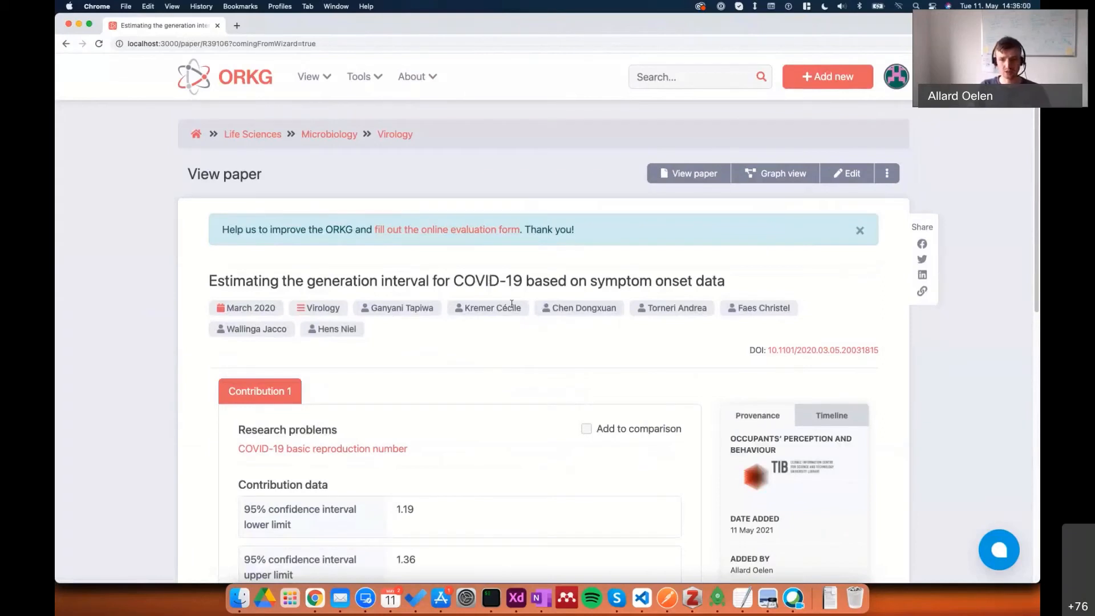
pyautogui.scroll(-3, 514, 307)
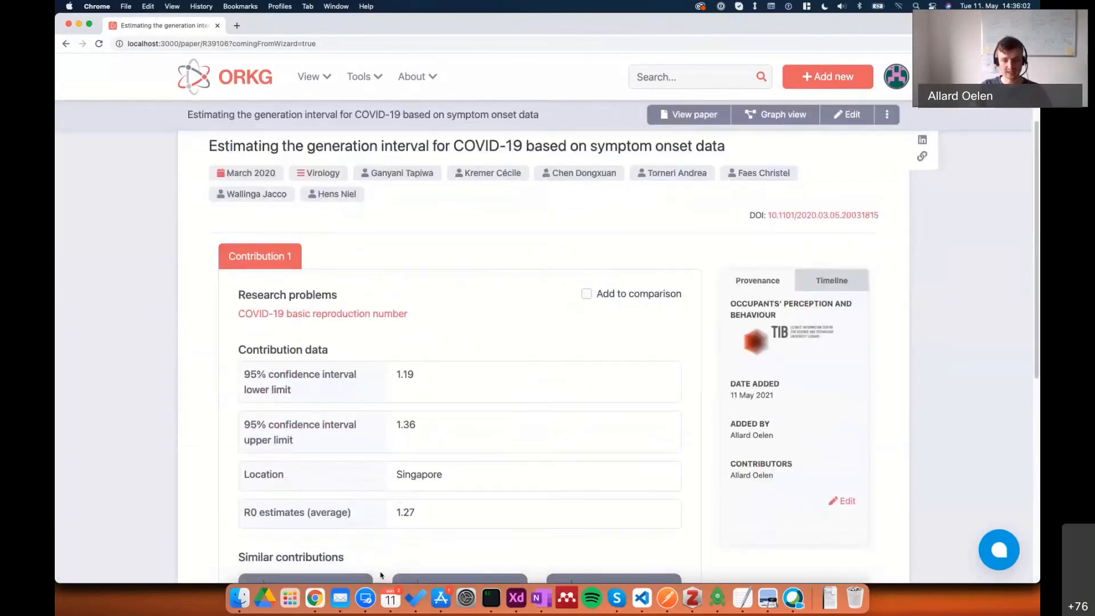
pyautogui.scroll(3, 525, 430)
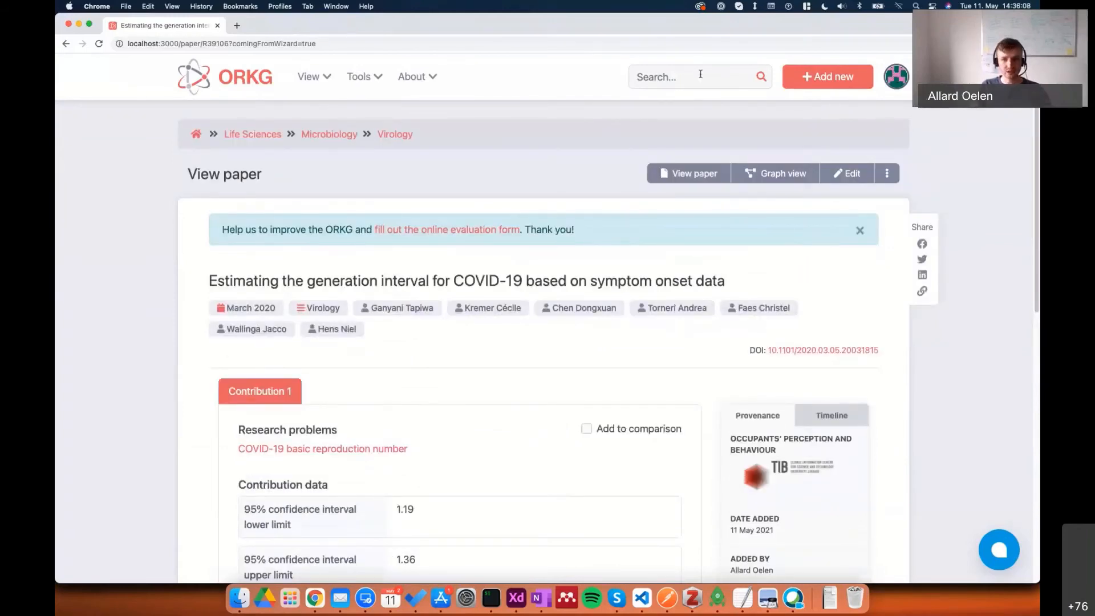
# Go to the user's own profile and open the published comparison "COVID-19 R0 estimate comparison".
pyautogui.click(310, 79)
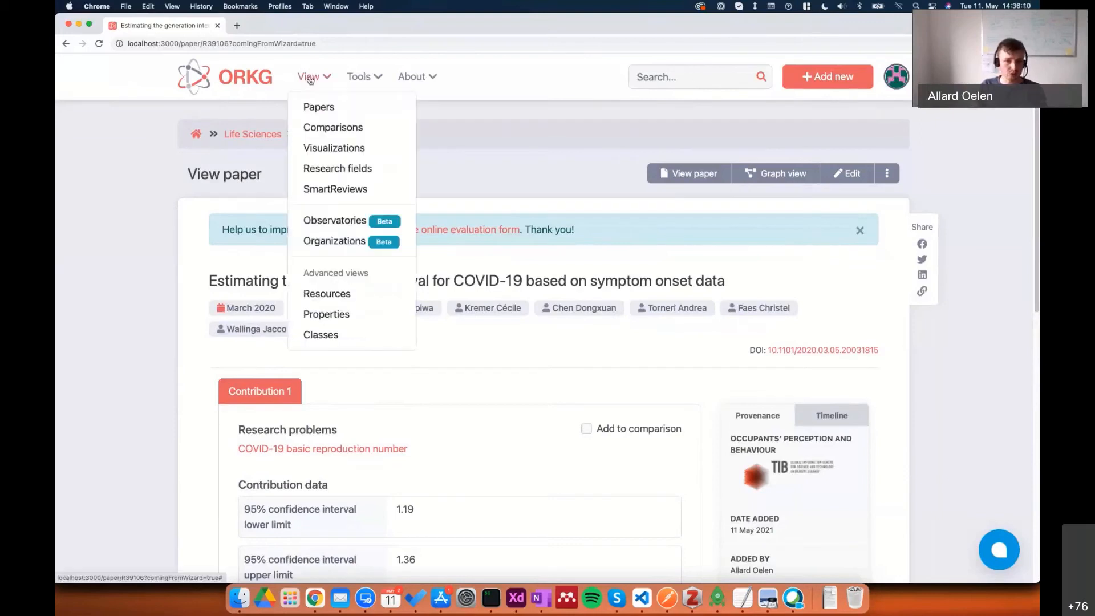
pyautogui.click(894, 85)
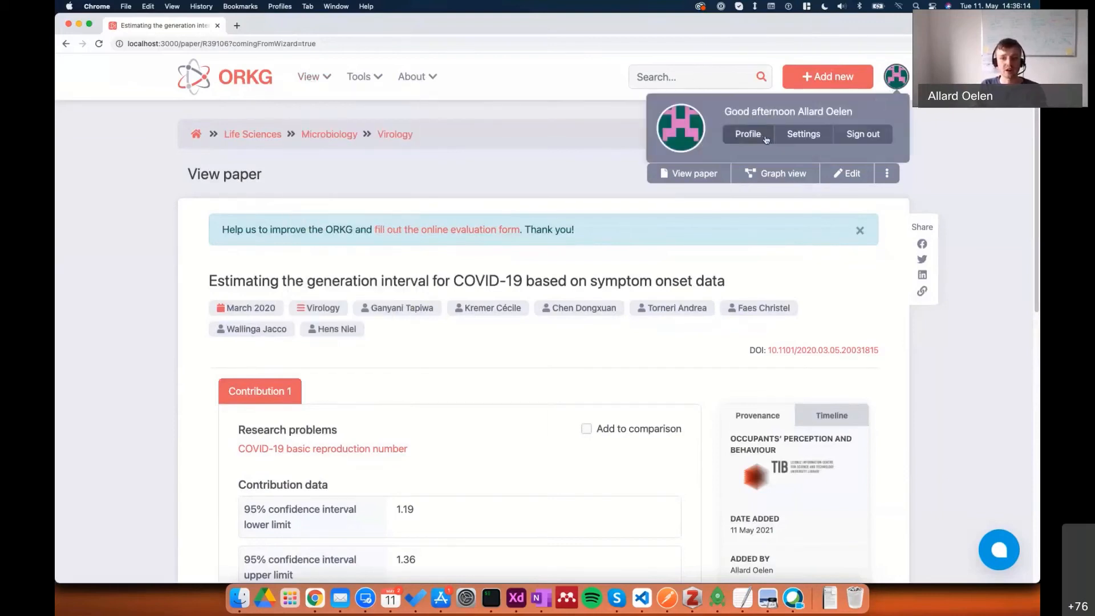
pyautogui.click(748, 134)
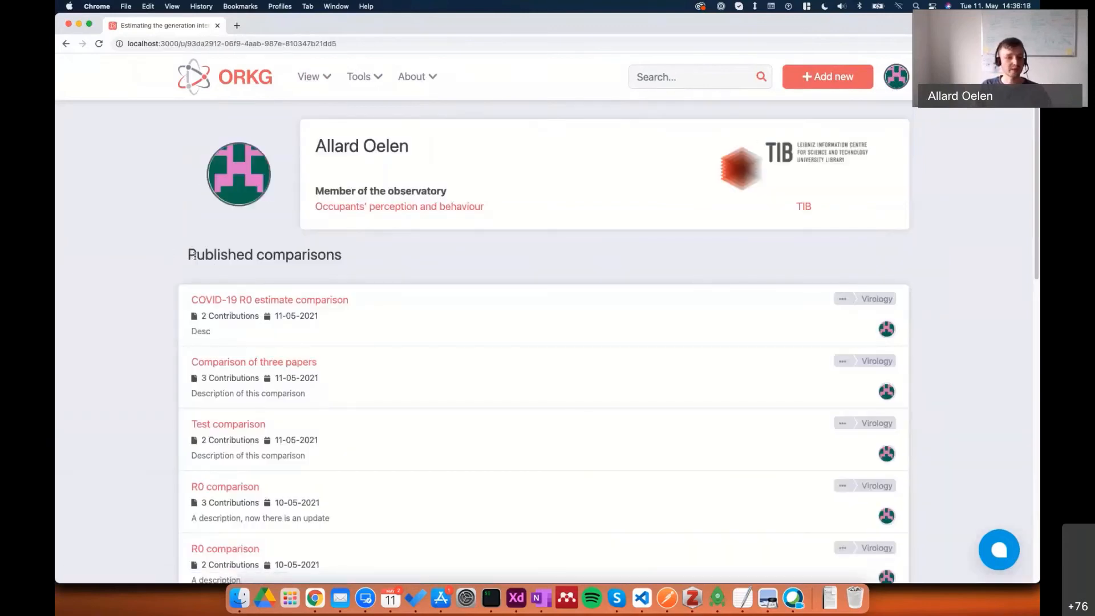
pyautogui.click(242, 302)
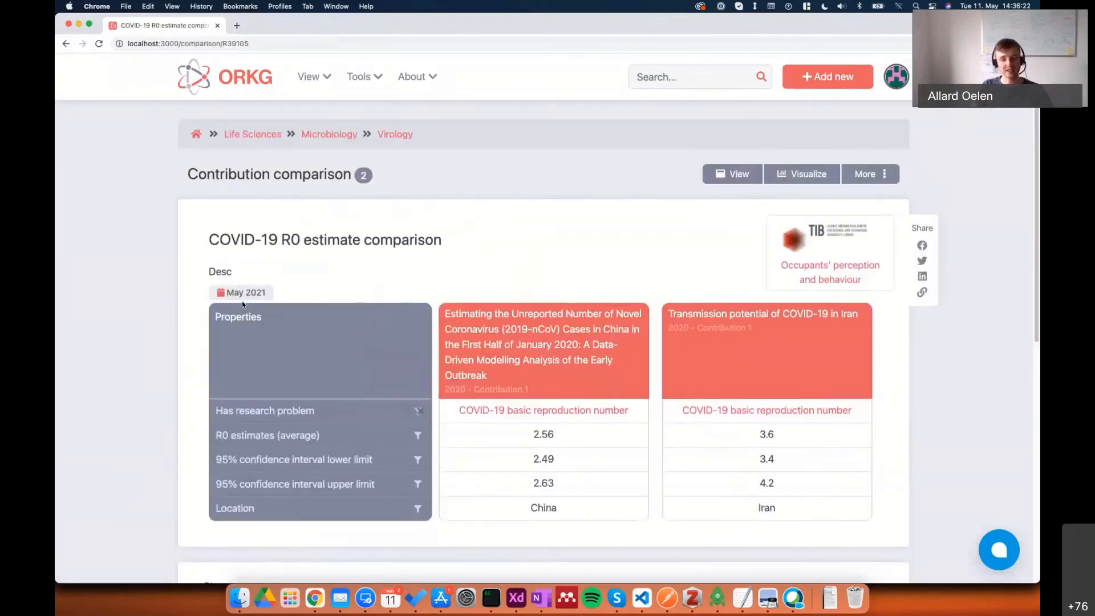
# Add the contribution of the paper with DOI 10.1101/2020.03.05.20031815 to the COVID-19 R0 estimate comparison.
pyautogui.click(876, 181)
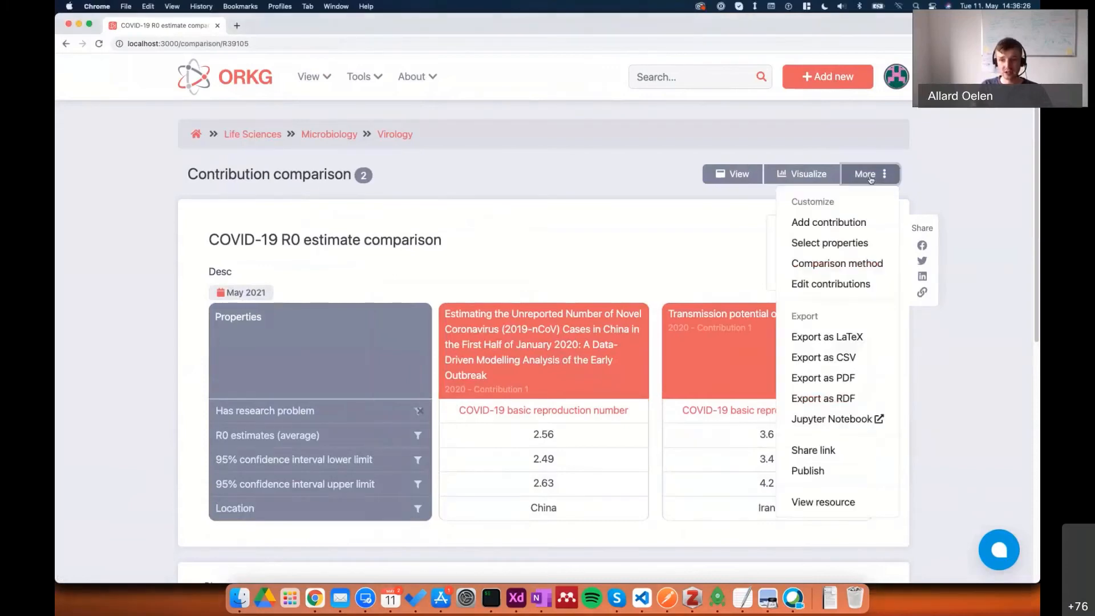
pyautogui.click(819, 223)
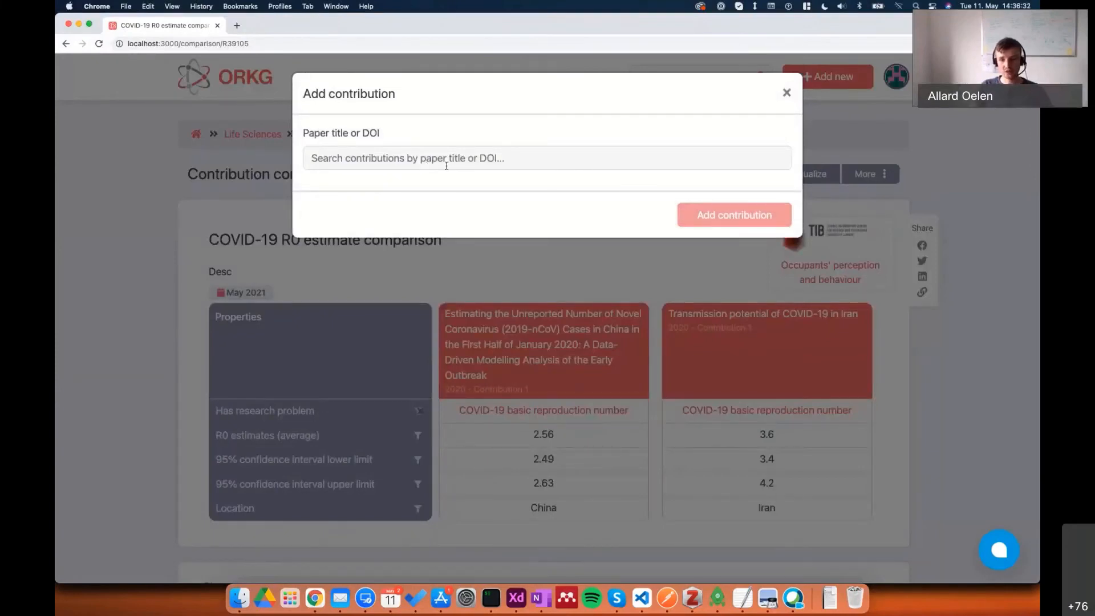
pyautogui.click(447, 166)
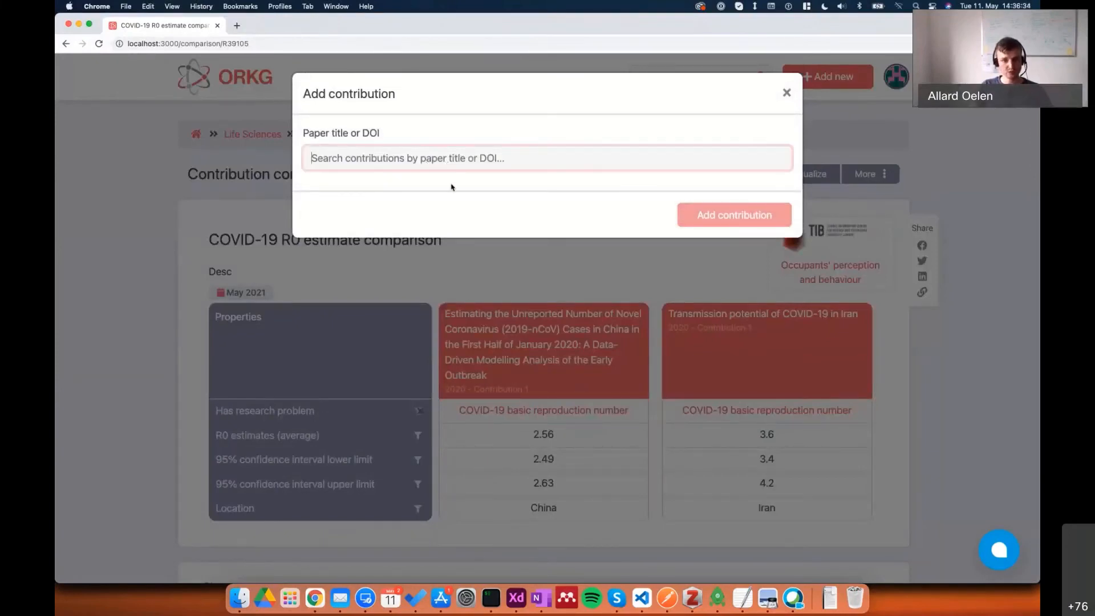
pyautogui.write('10.1101/2020.03.05.20031815')
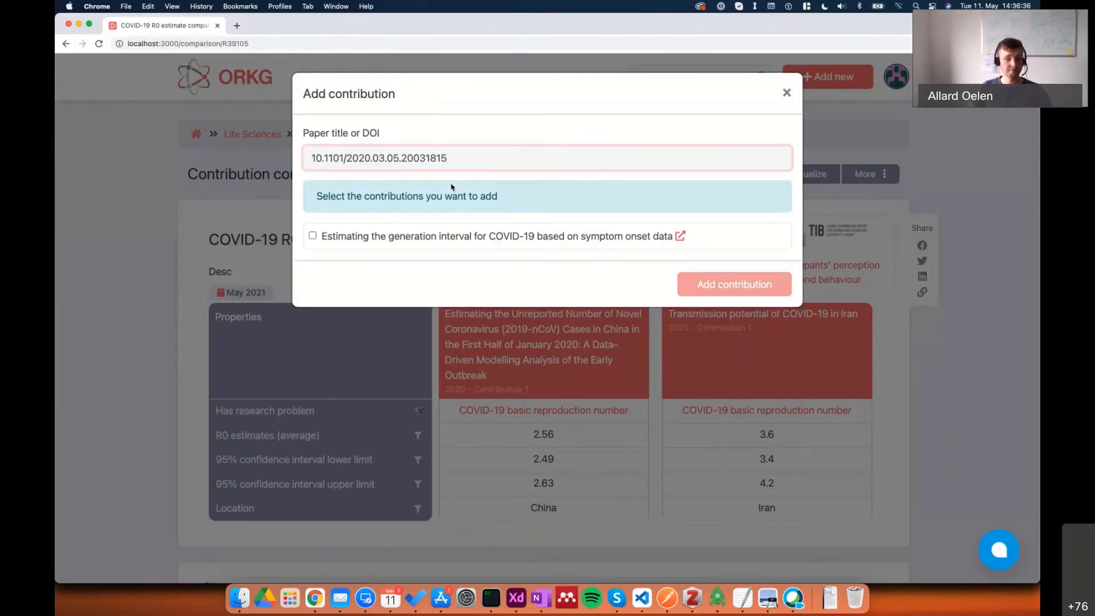
pyautogui.click(443, 238)
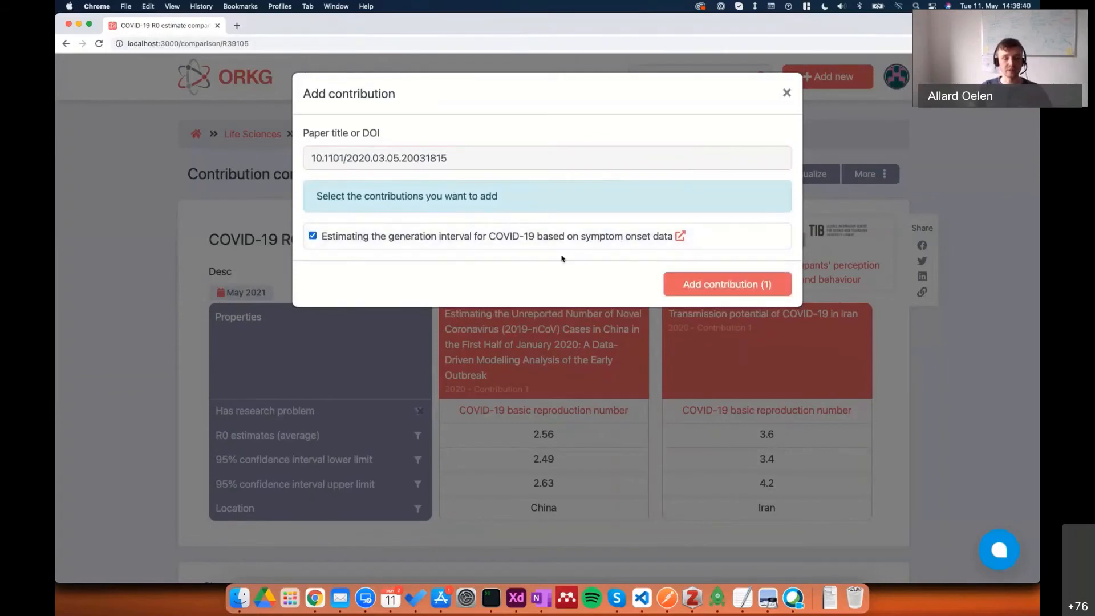
pyautogui.click(723, 281)
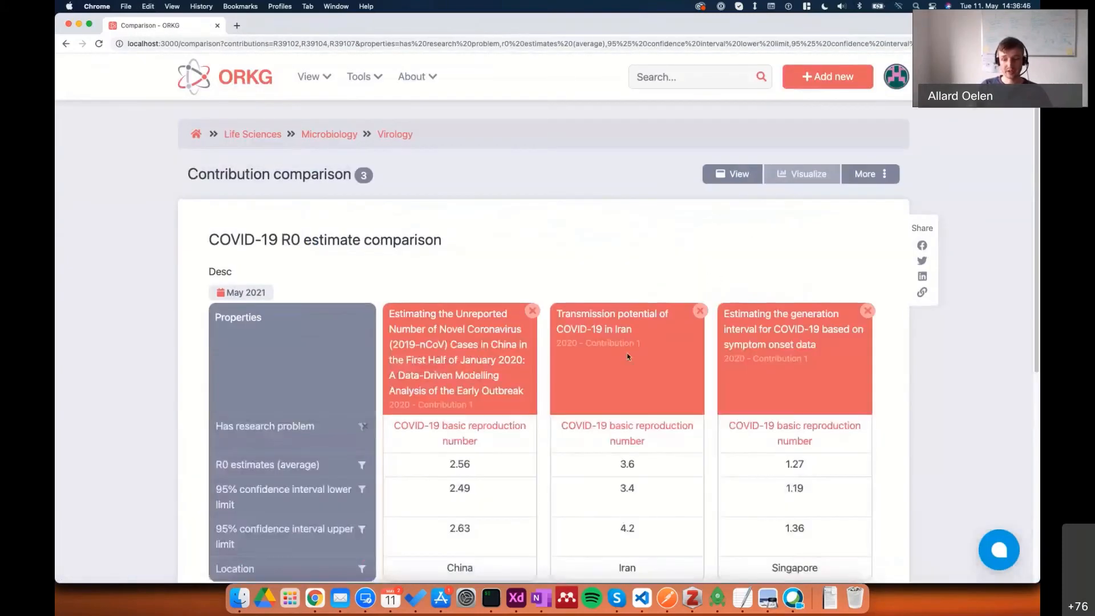
# Publish the extended comparison as a new version of R39105, keeping its title, description and Virology research field.
pyautogui.scroll(-3, 627, 354)
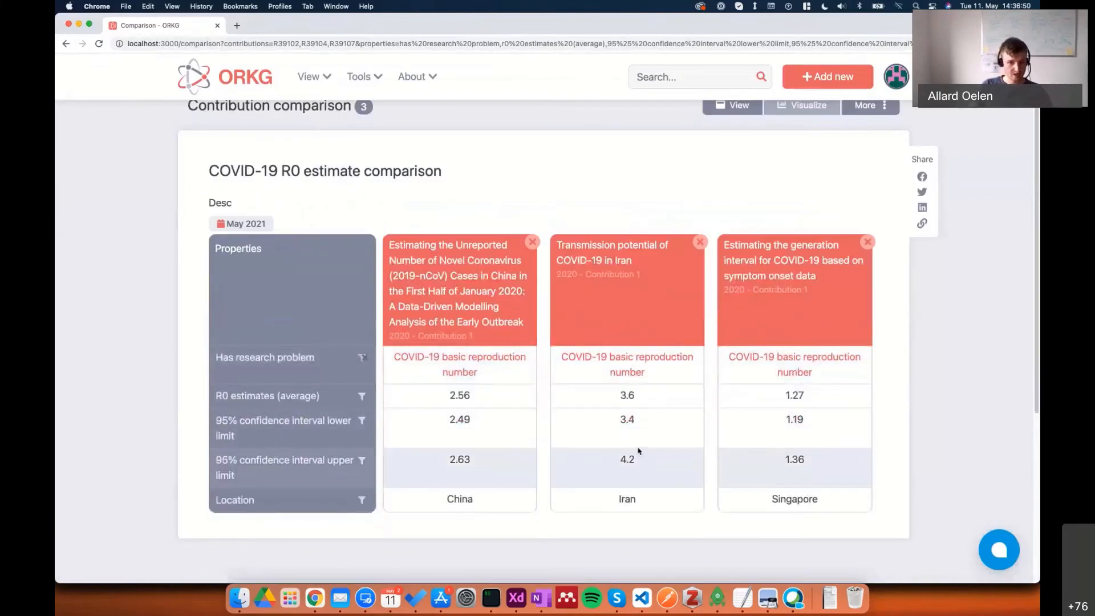
pyautogui.scroll(2, 639, 451)
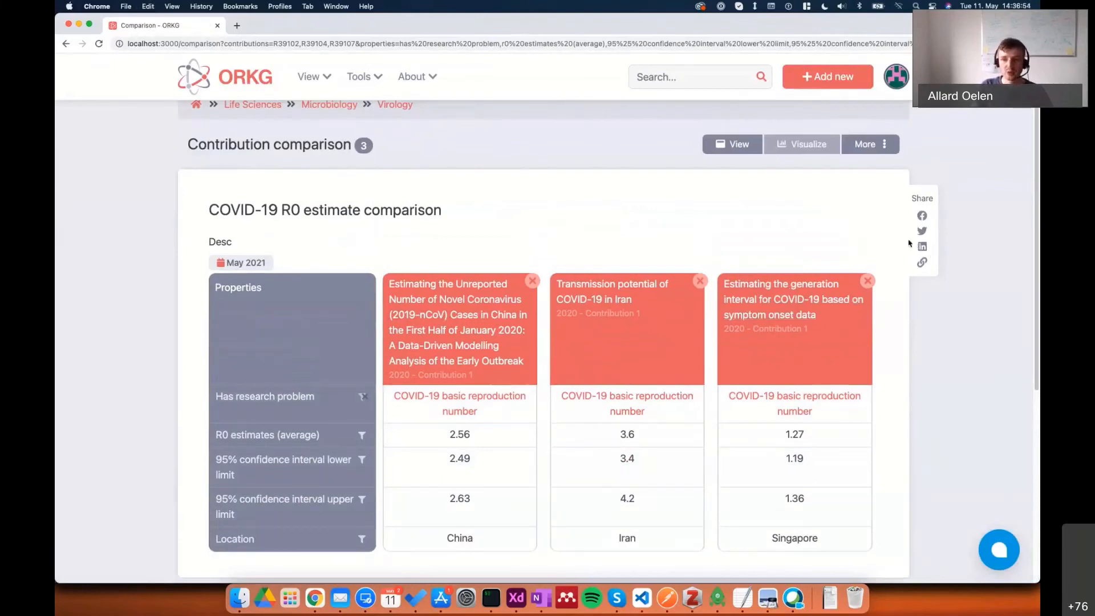
pyautogui.click(884, 156)
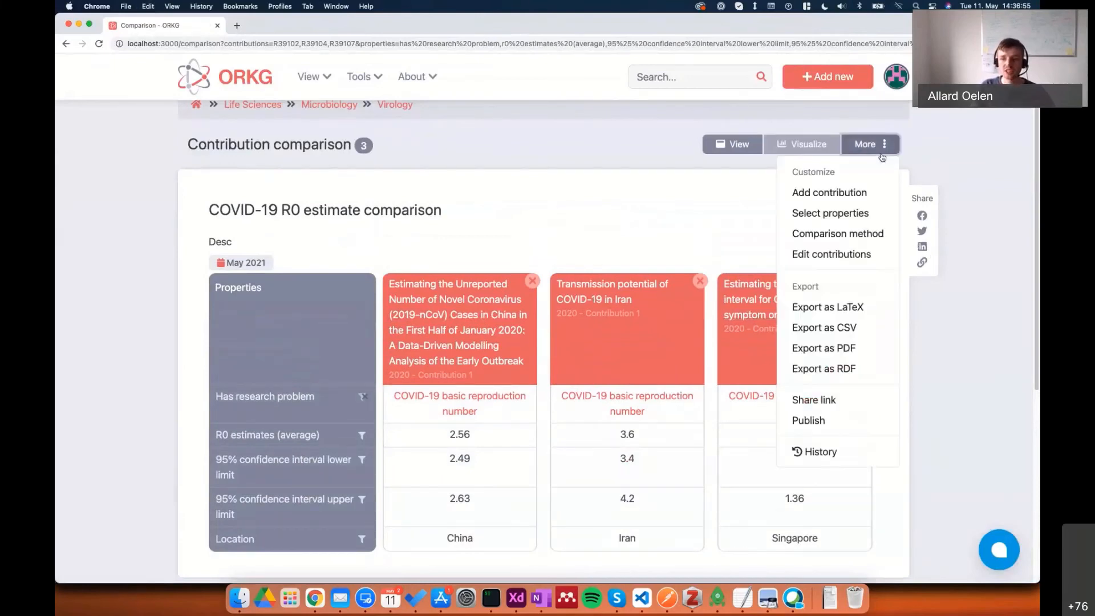
pyautogui.click(816, 422)
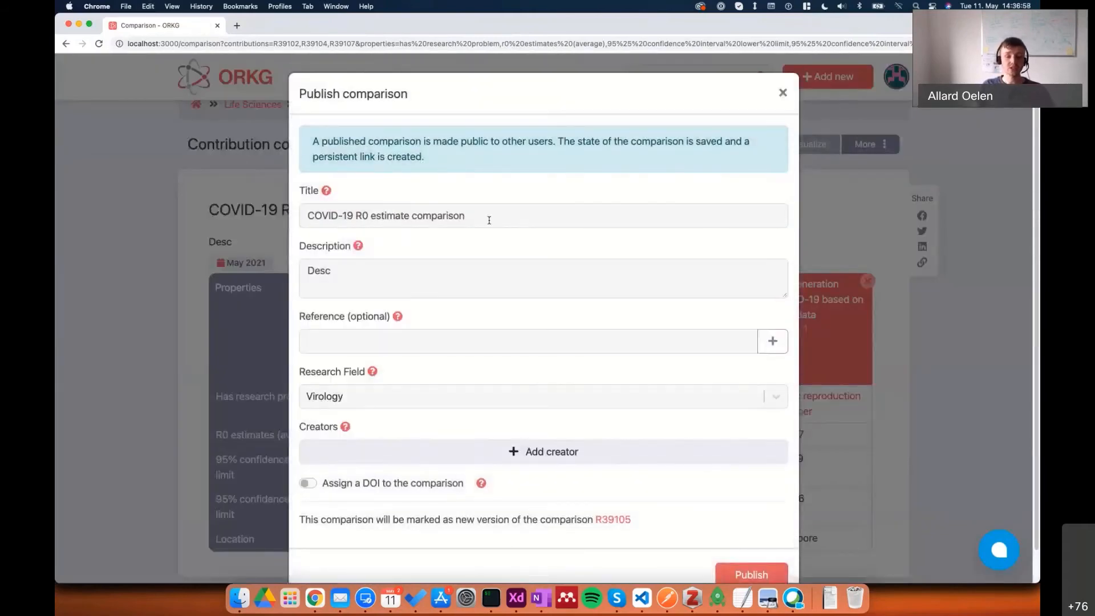
pyautogui.click(459, 283)
pyautogui.click(523, 204)
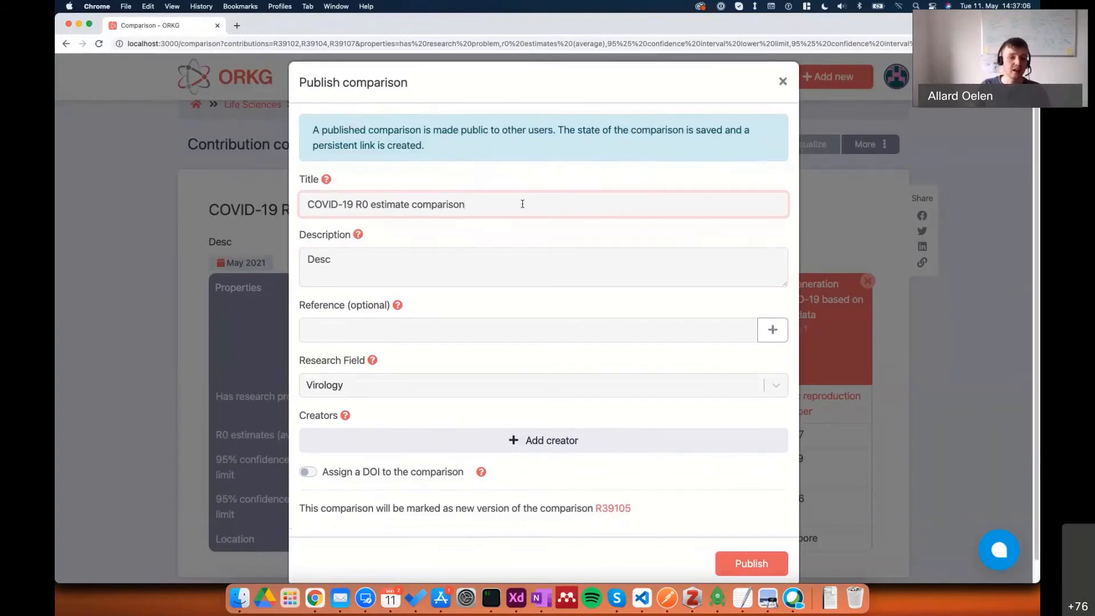
pyautogui.moveTo(303, 485); pyautogui.dragTo(523, 496)
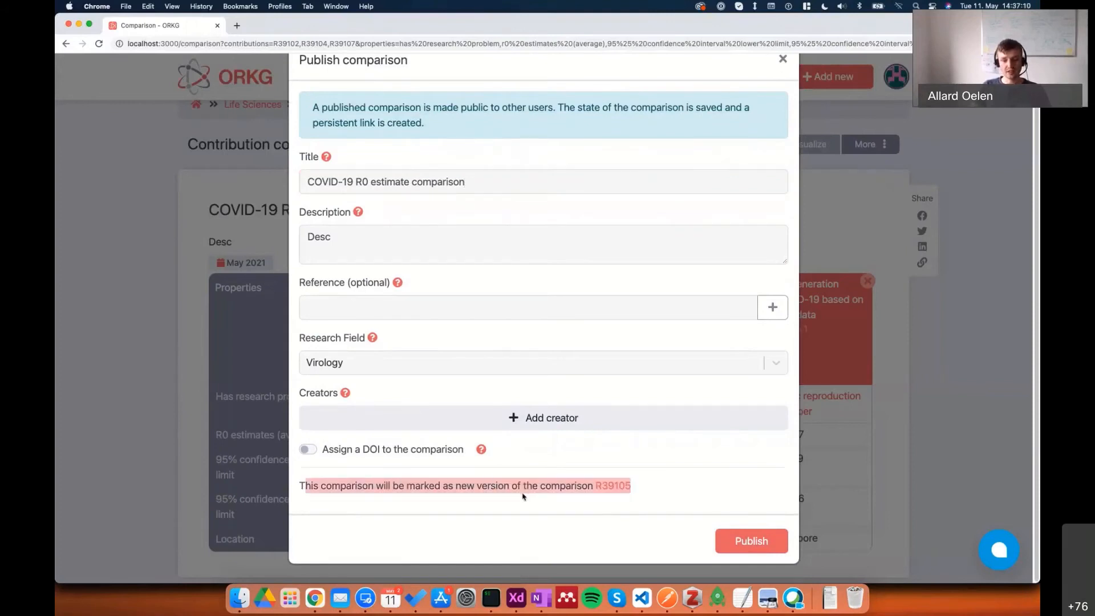
pyautogui.click(524, 496)
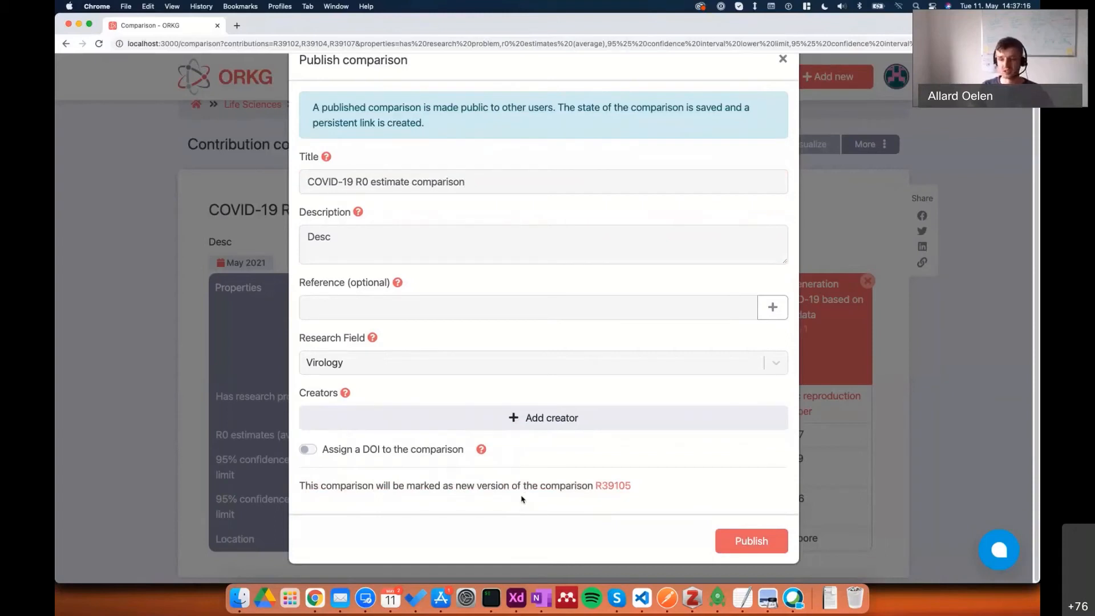
pyautogui.click(732, 533)
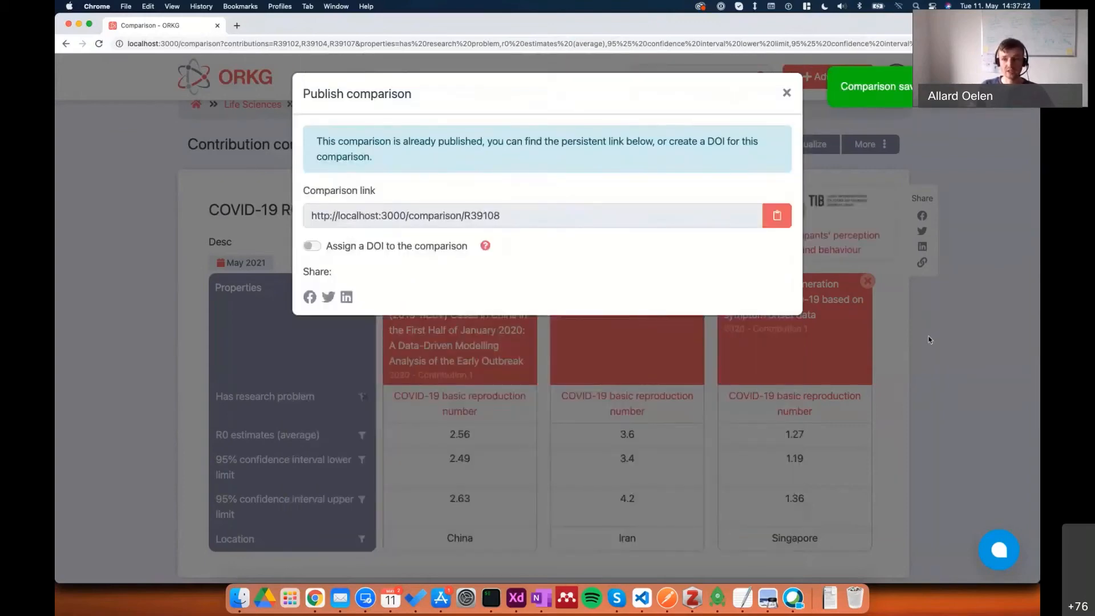
pyautogui.click(929, 340)
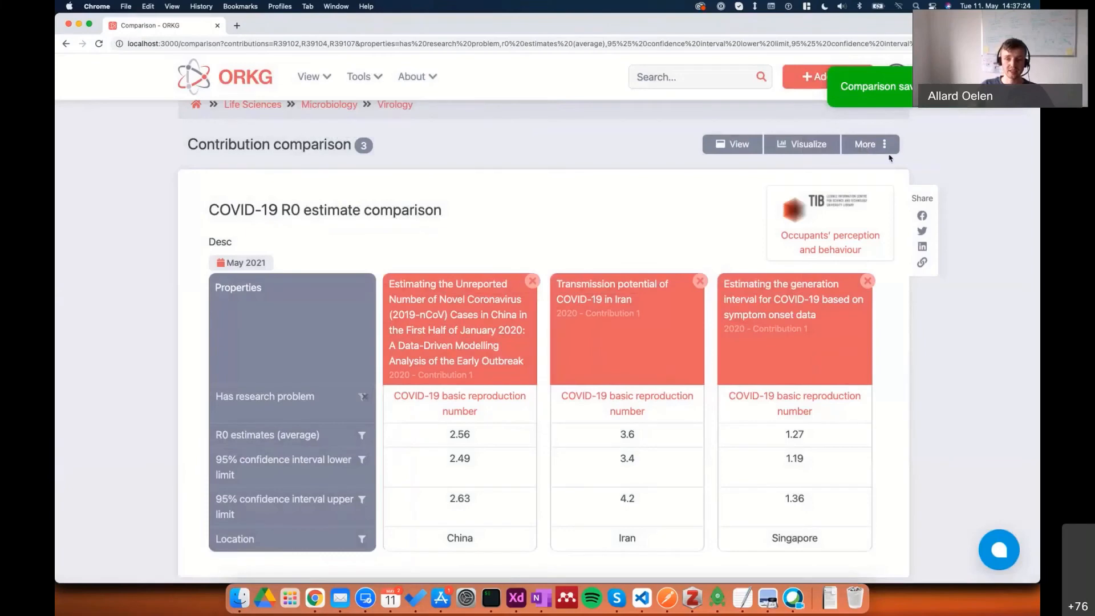
# Open the comparison's version history and examine the list of published versions.
pyautogui.click(883, 152)
pyautogui.click(815, 472)
pyautogui.moveTo(435, 186); pyautogui.dragTo(500, 188)
pyautogui.click(485, 199)
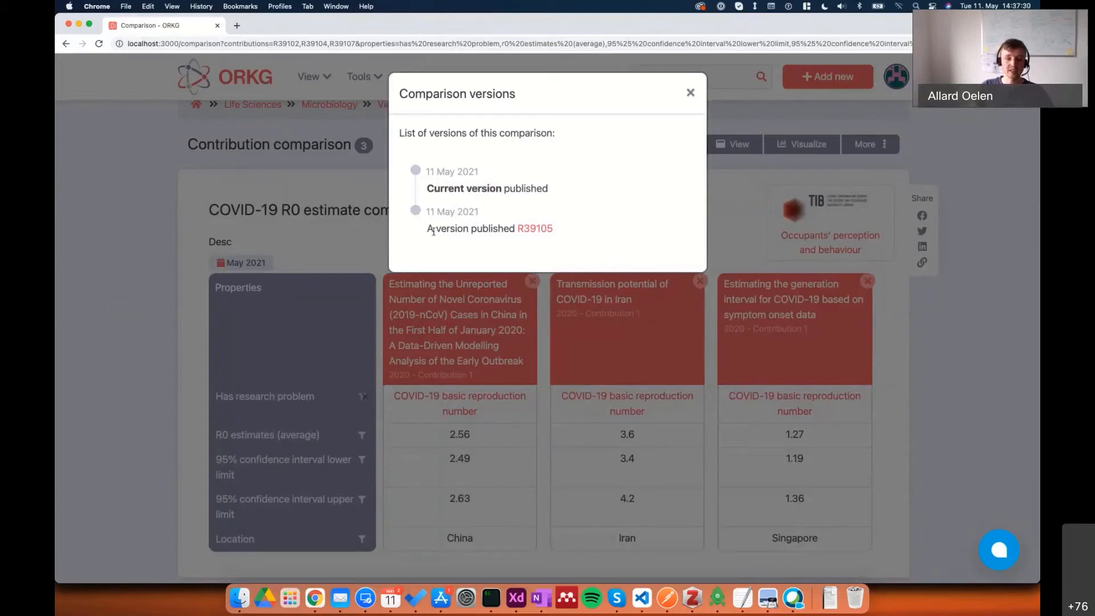
# Open the earlier published version R39105 from the history and reload it to review its contents.
pyautogui.click(521, 228)
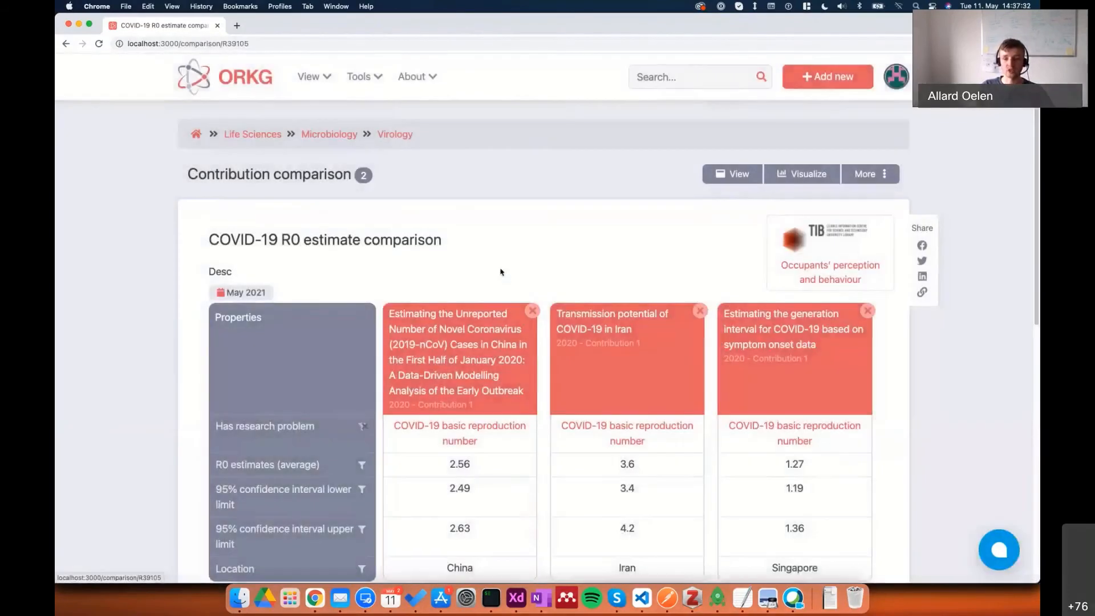
pyautogui.scroll(-1, 495, 300)
pyautogui.press('super+r')
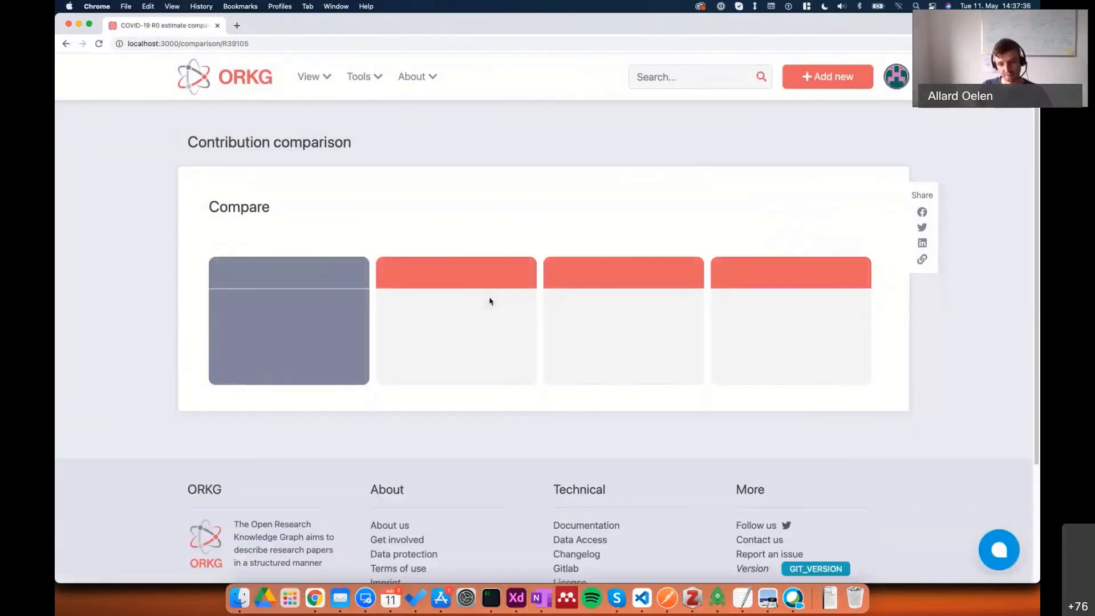
pyautogui.scroll(-1, 235, 456)
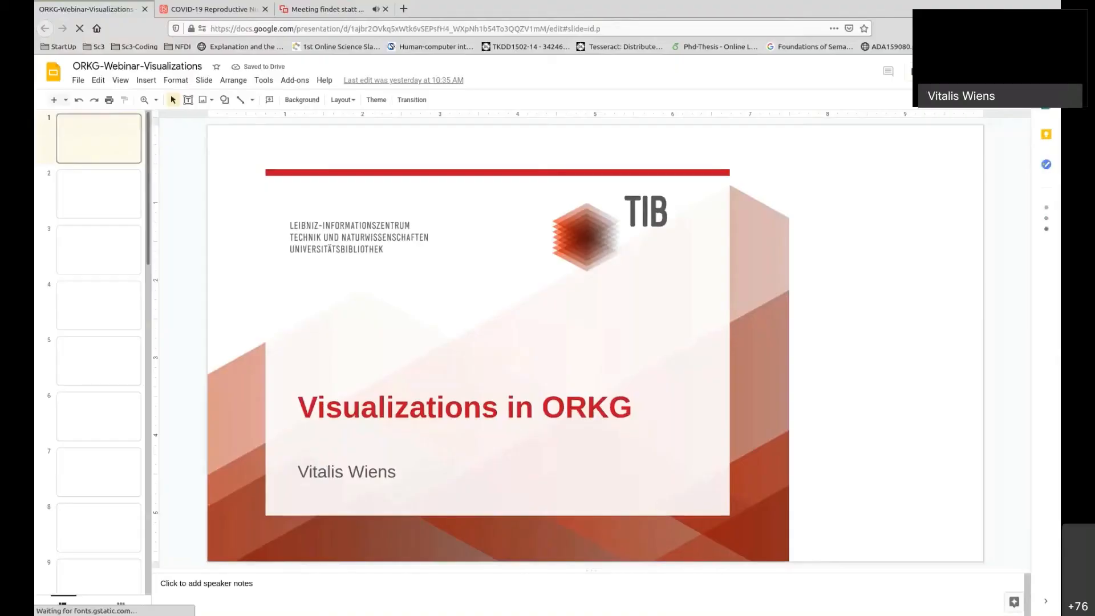
pyautogui.click(923, 73)
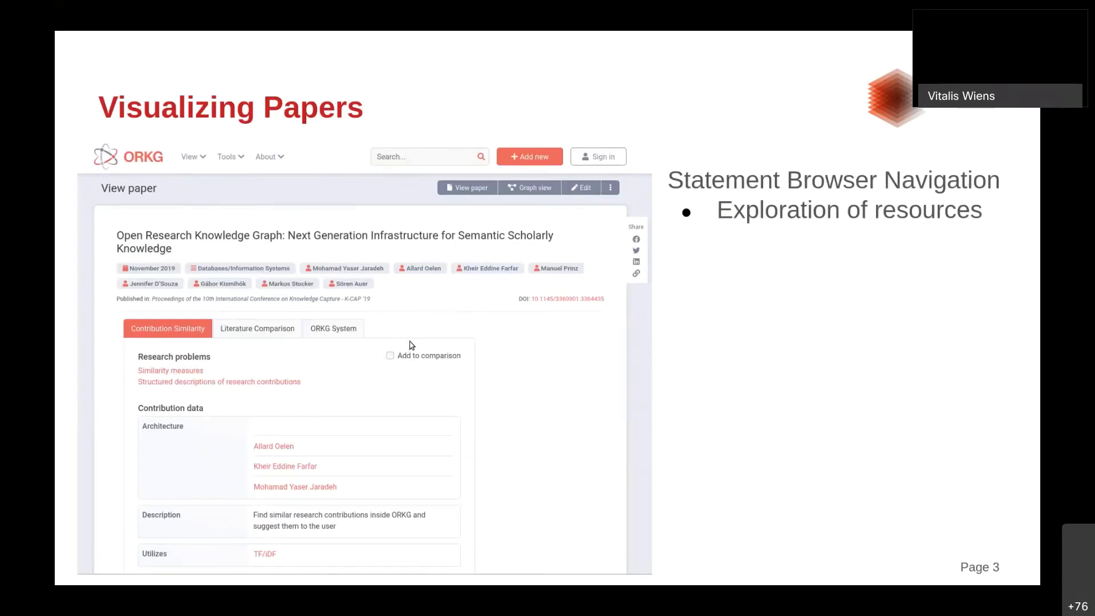
pyautogui.press('Right')
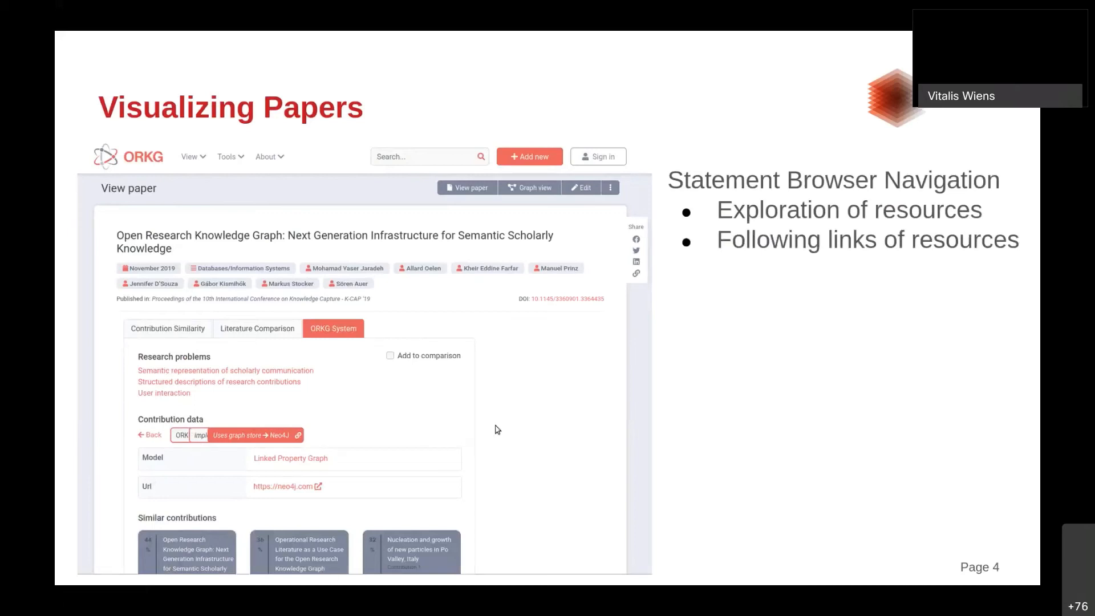
pyautogui.press('Right')
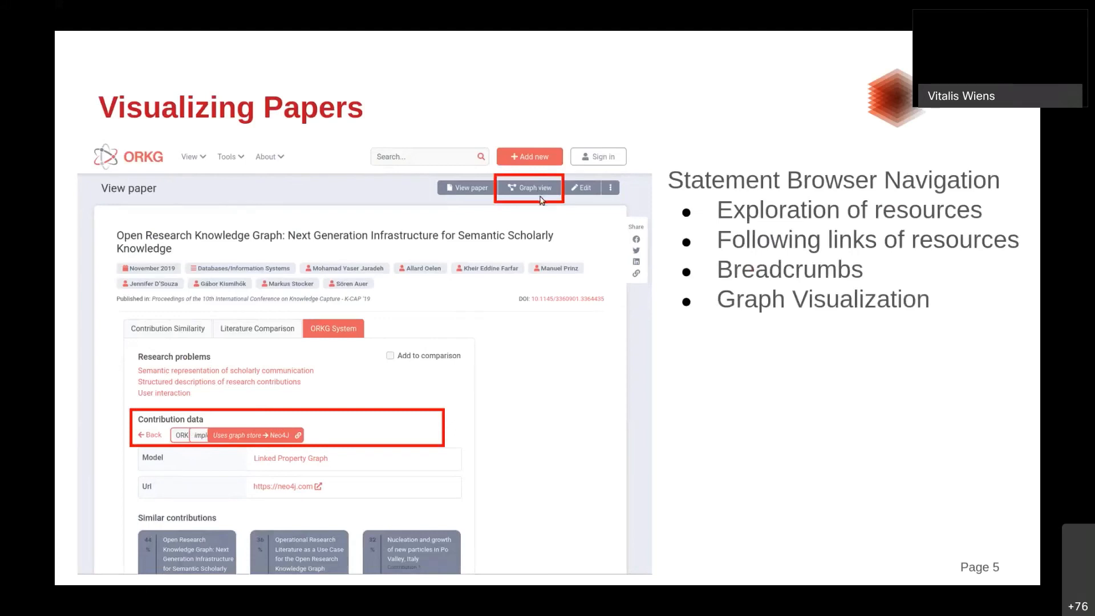
pyautogui.press('Right')
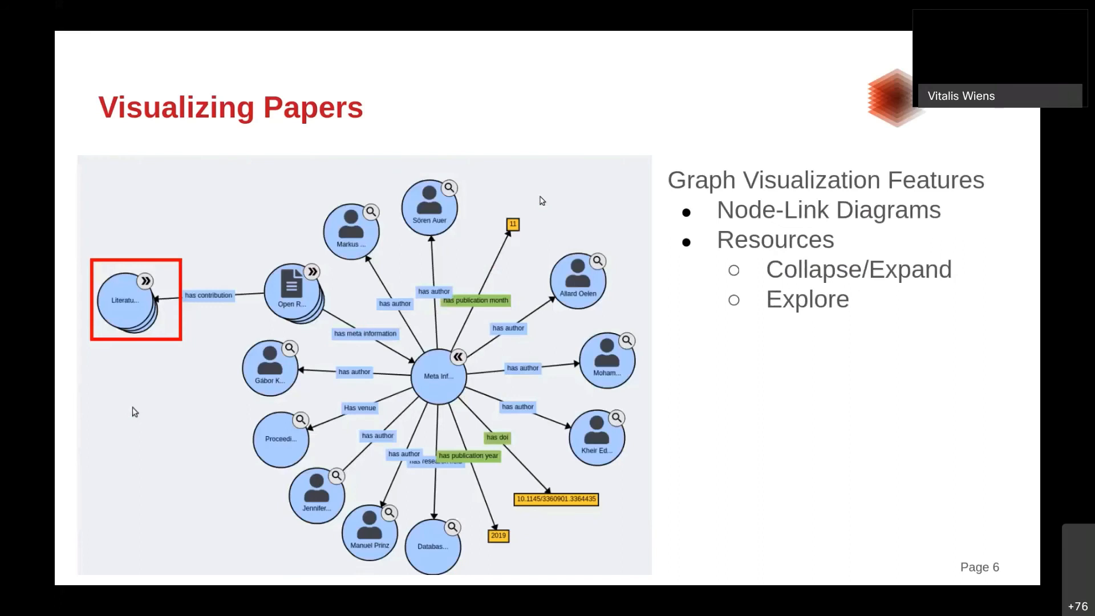
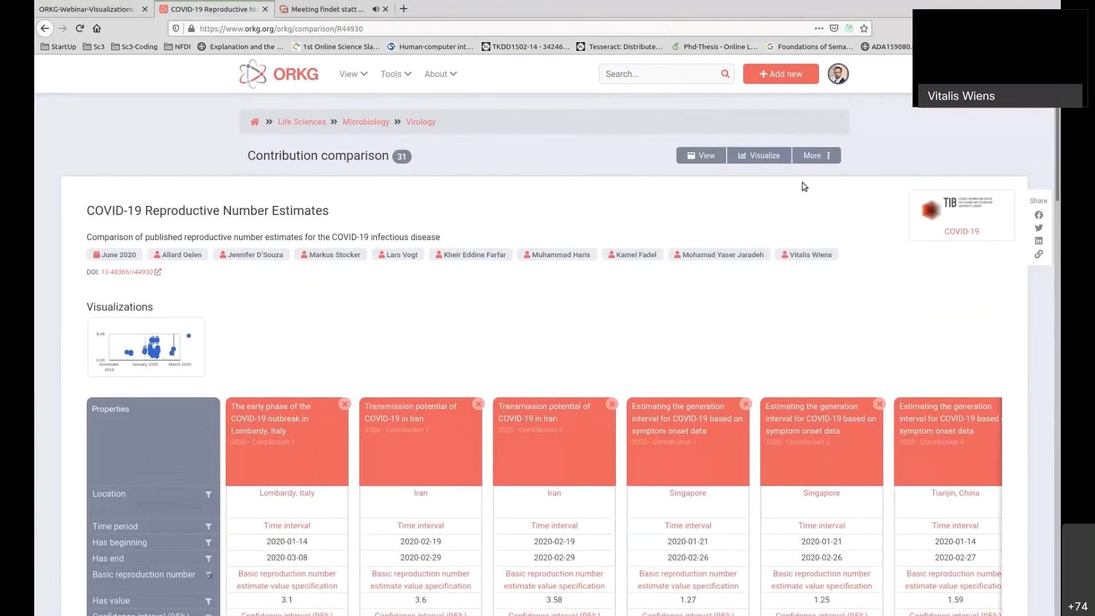
# Start a visualization of the comparison using the location, Has value, Lower confidence limit and Upper confidence limit columns, and proceed to mapping.
pyautogui.click(771, 157)
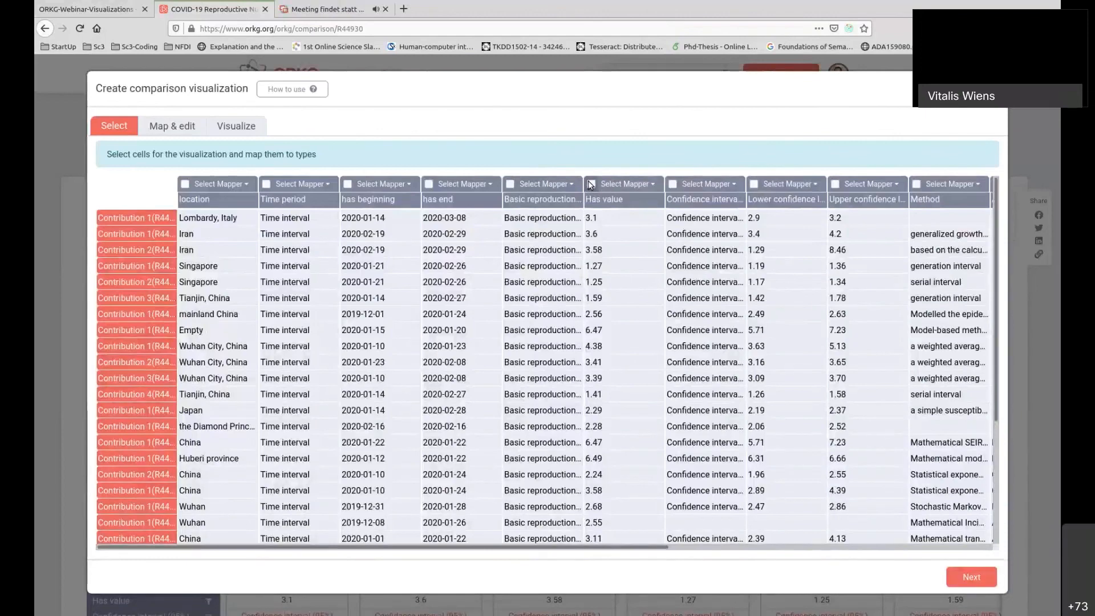
pyautogui.click(591, 184)
pyautogui.click(835, 184)
pyautogui.click(753, 184)
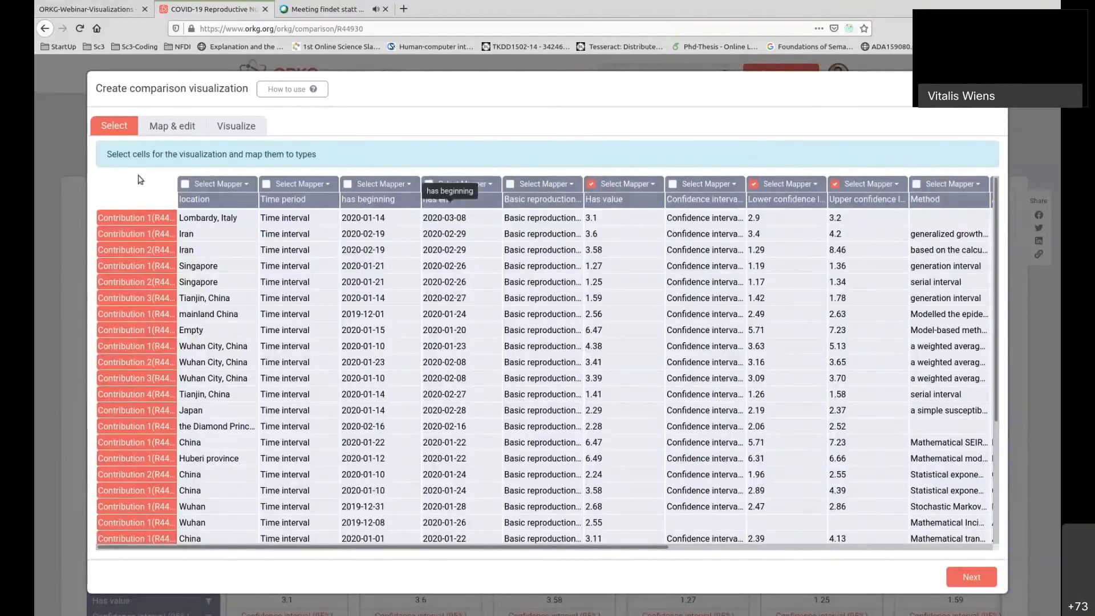
pyautogui.click(184, 184)
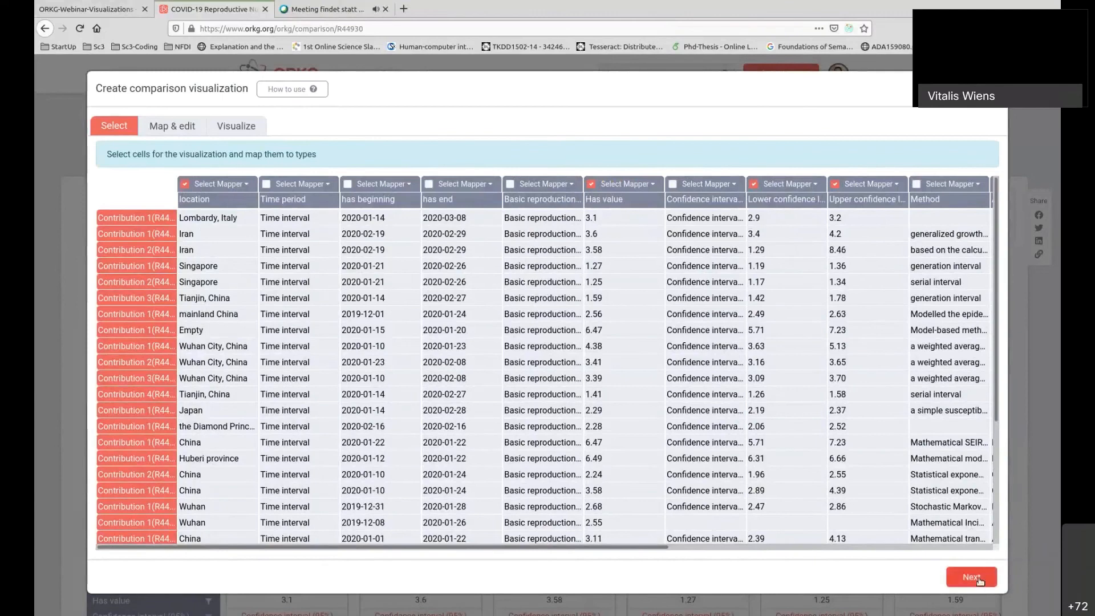
pyautogui.click(959, 568)
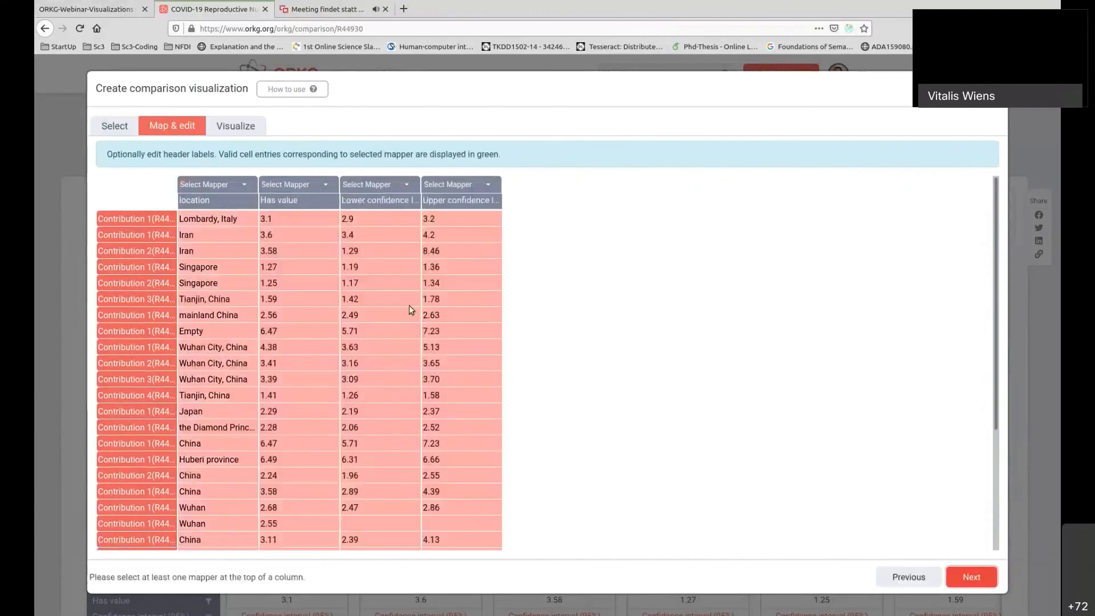
# Map the location column to String and the Has value, Lower confidence limit and Upper confidence limit columns to Number.
pyautogui.click(231, 183)
pyautogui.click(228, 243)
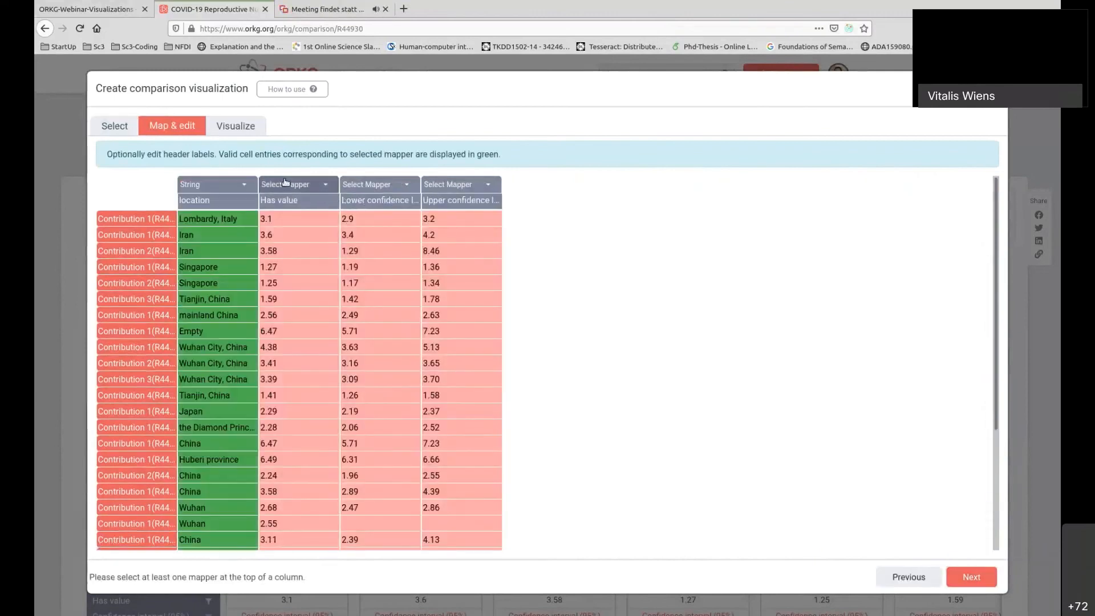
pyautogui.click(287, 184)
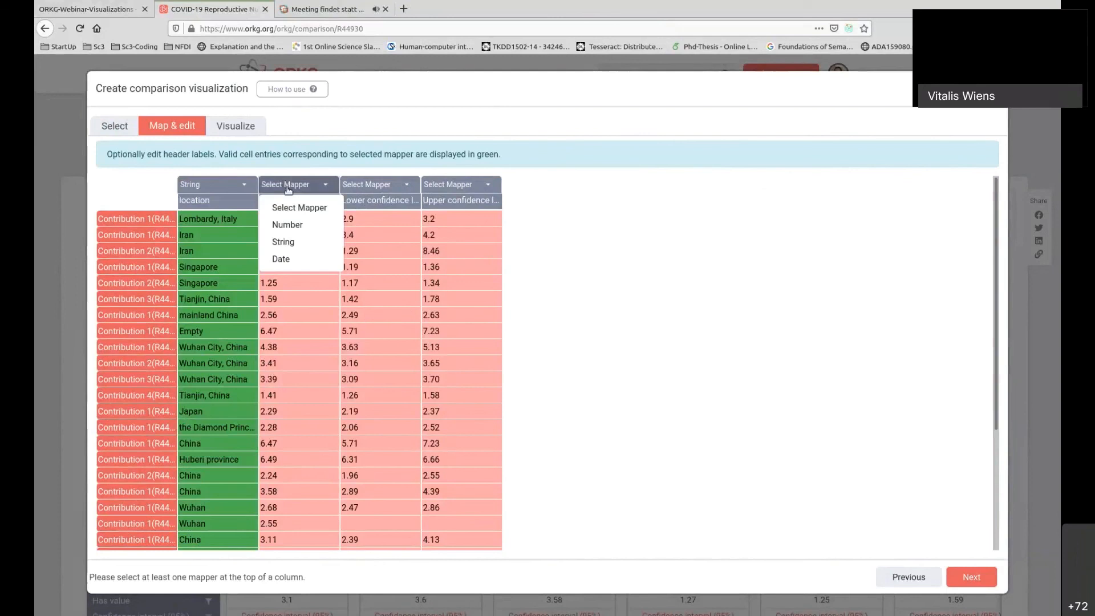
pyautogui.click(296, 225)
pyautogui.click(377, 184)
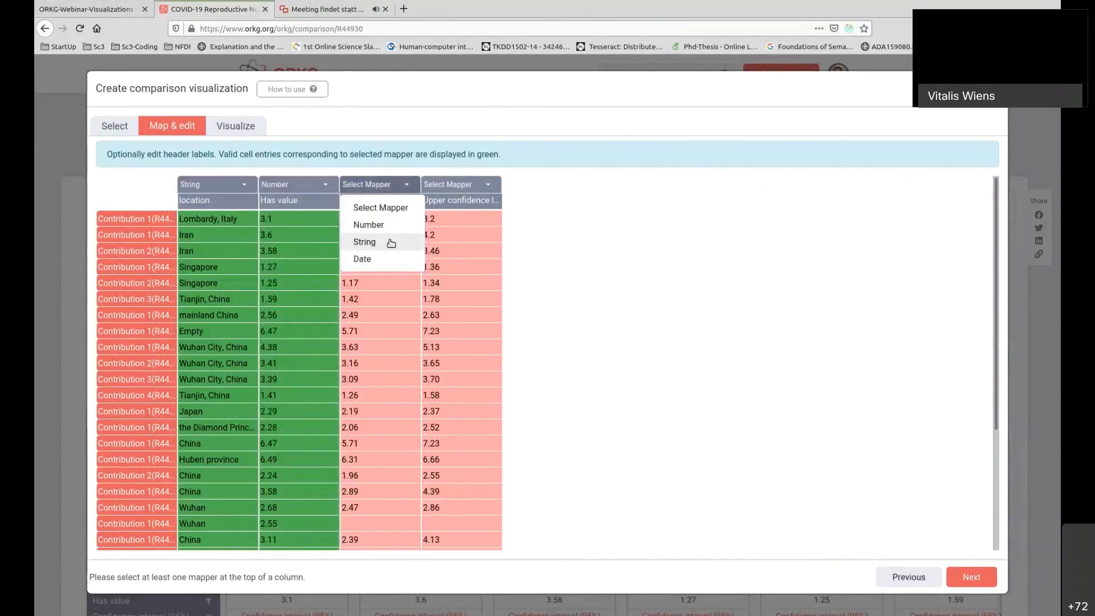
pyautogui.click(369, 225)
pyautogui.click(455, 184)
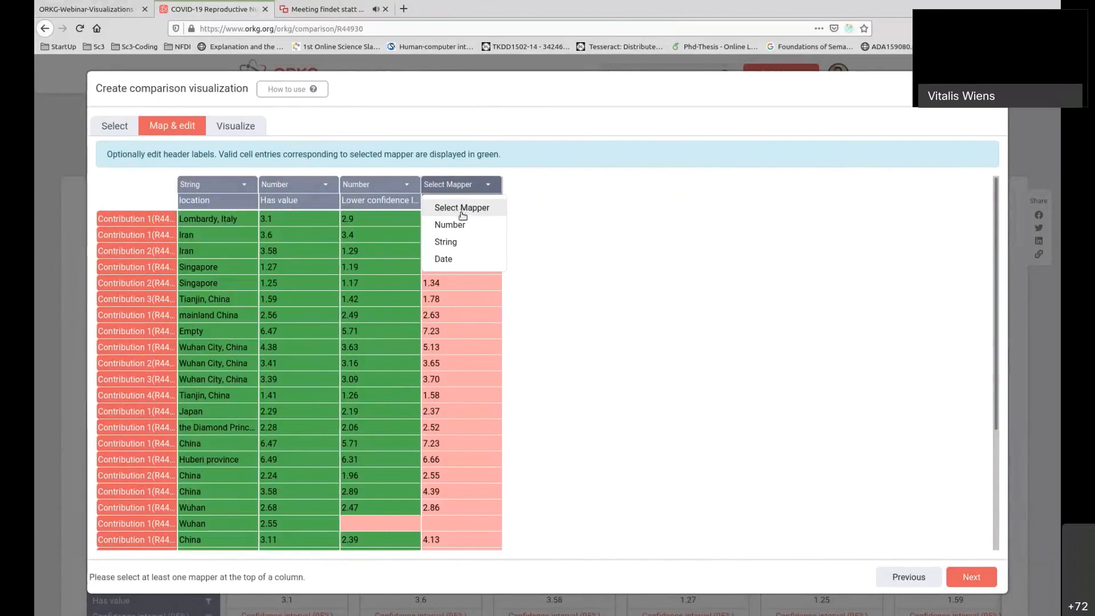
pyautogui.click(451, 225)
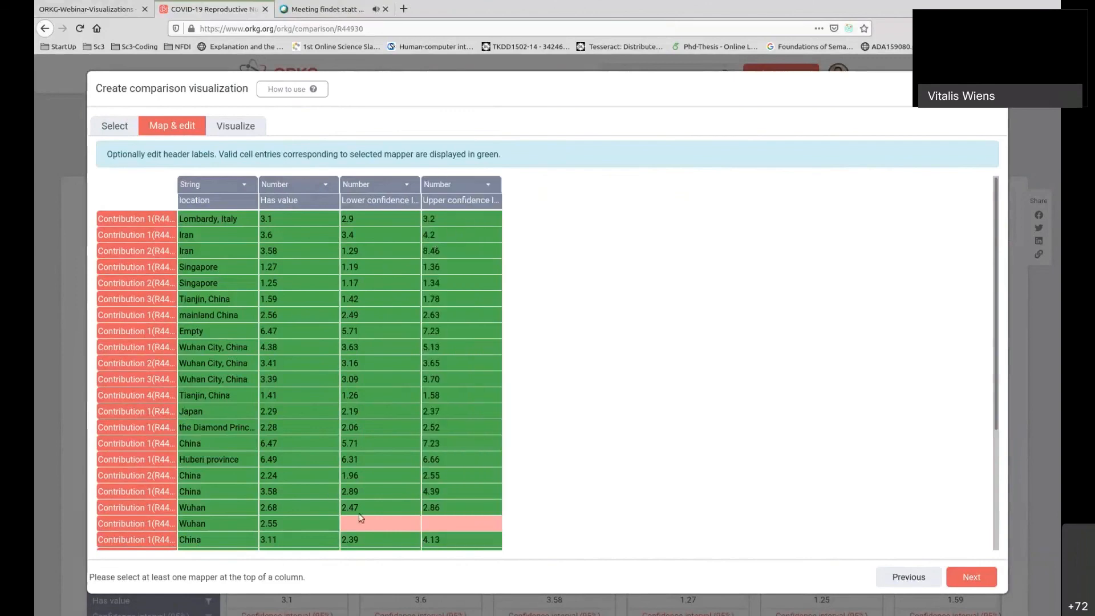
# Check the mapped rows for invalid cells, and view the input table beside the visualization preview before hiding it again.
pyautogui.scroll(-3, 485, 520)
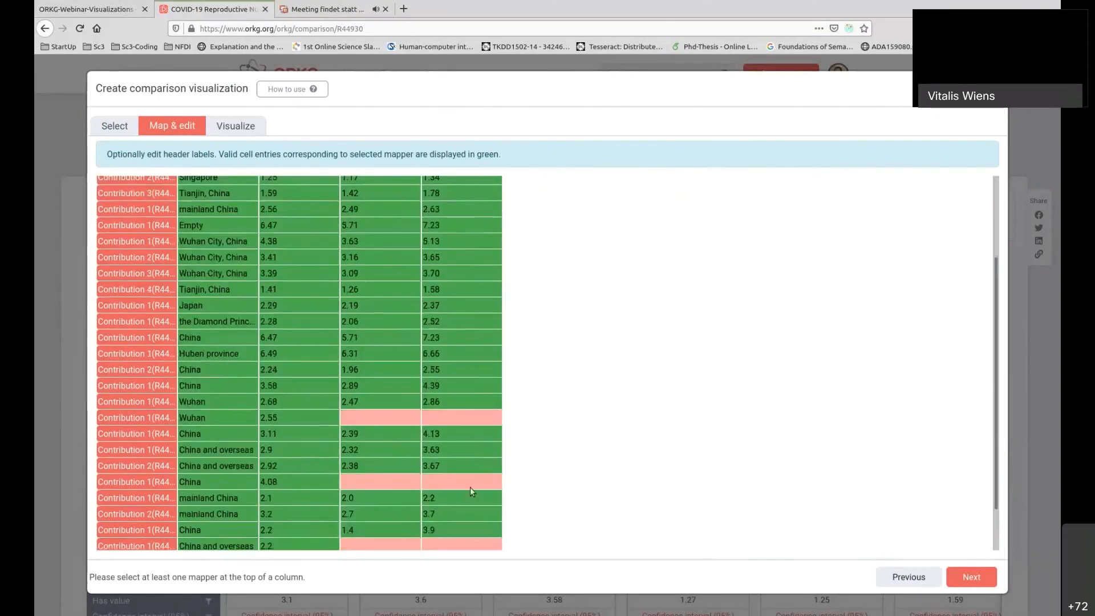
pyautogui.scroll(-2, 444, 415)
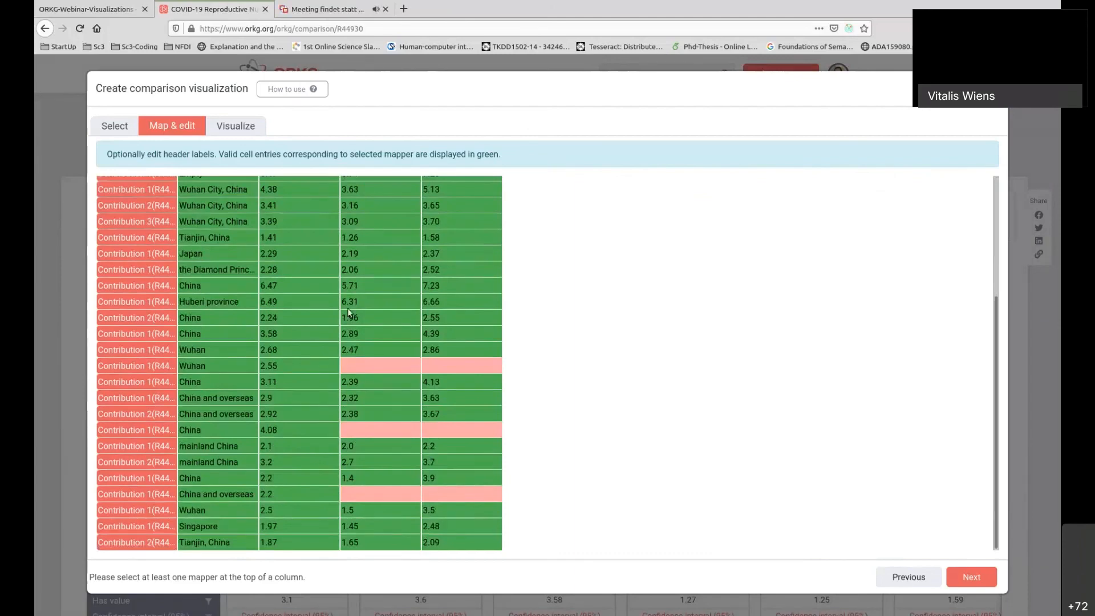
pyautogui.moveTo(366, 371)
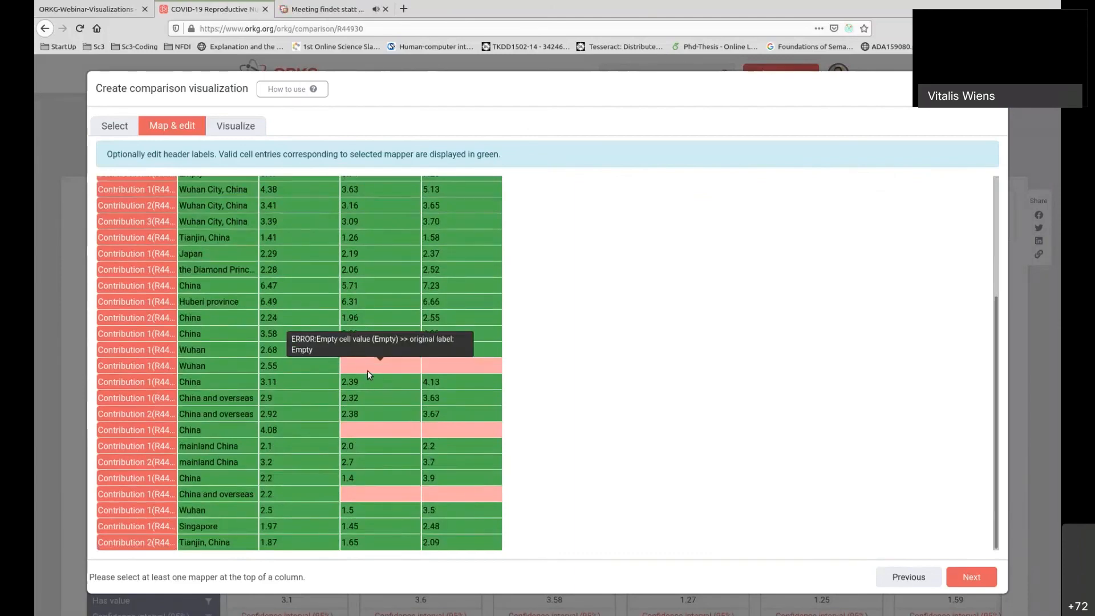
pyautogui.scroll(5, 367, 371)
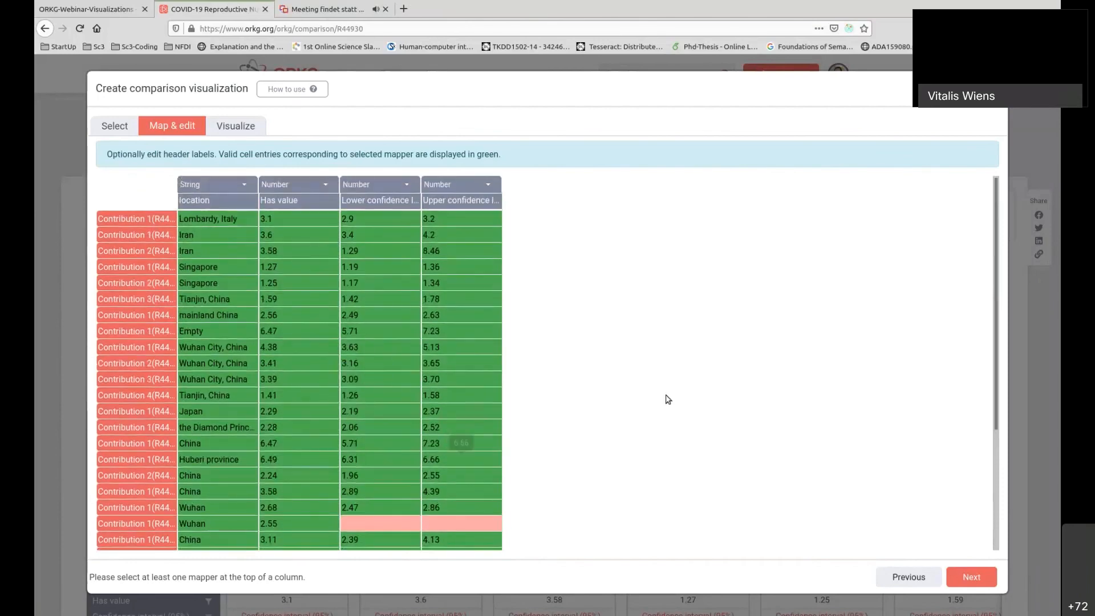
pyautogui.click(253, 123)
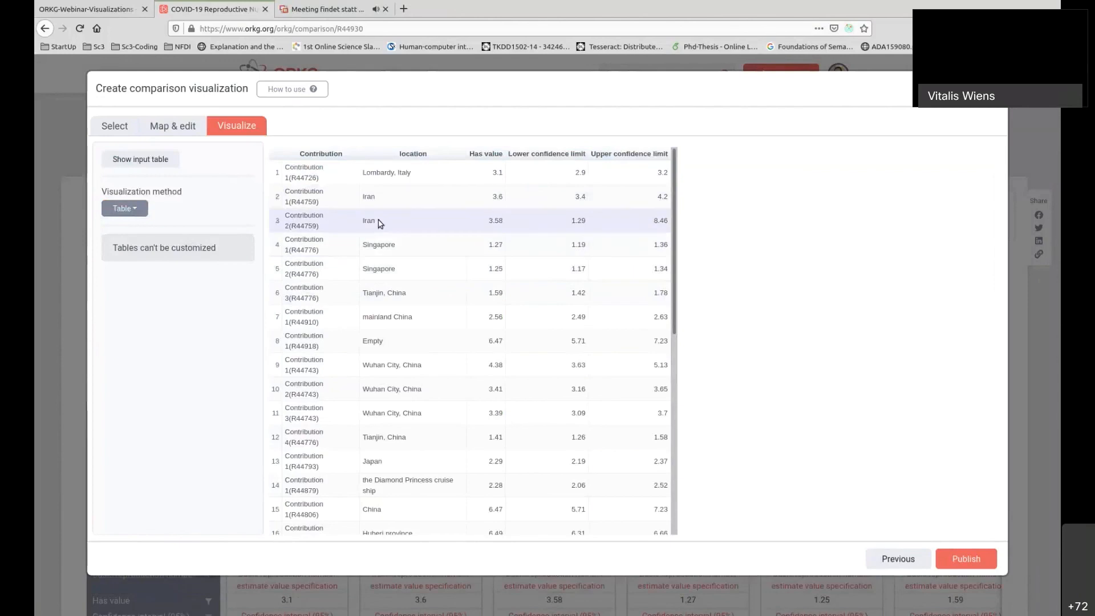
pyautogui.click(165, 162)
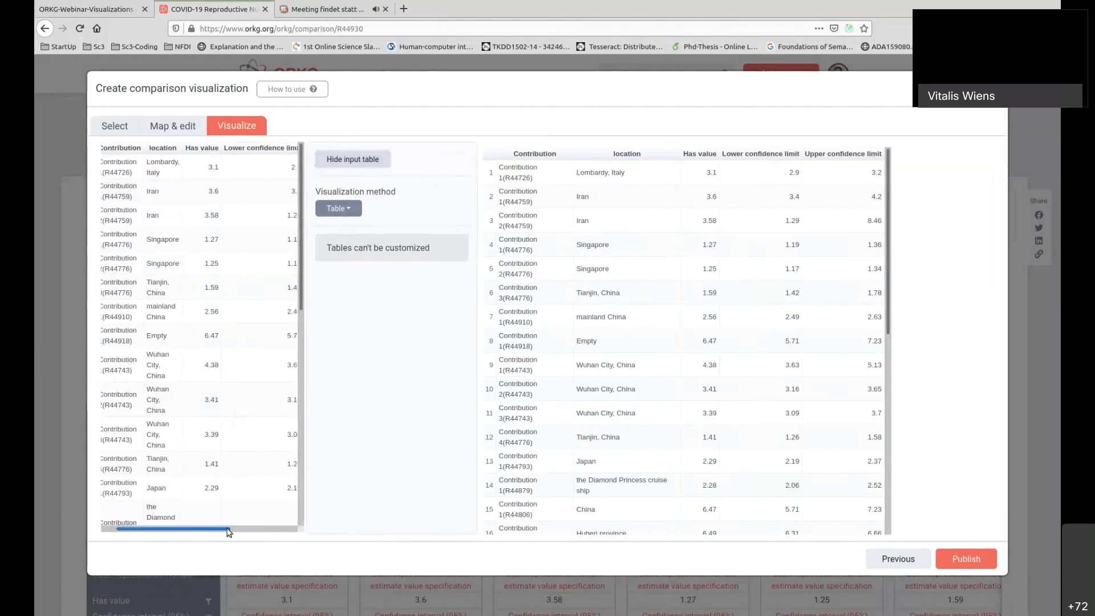
pyautogui.moveTo(224, 528); pyautogui.dragTo(189, 531)
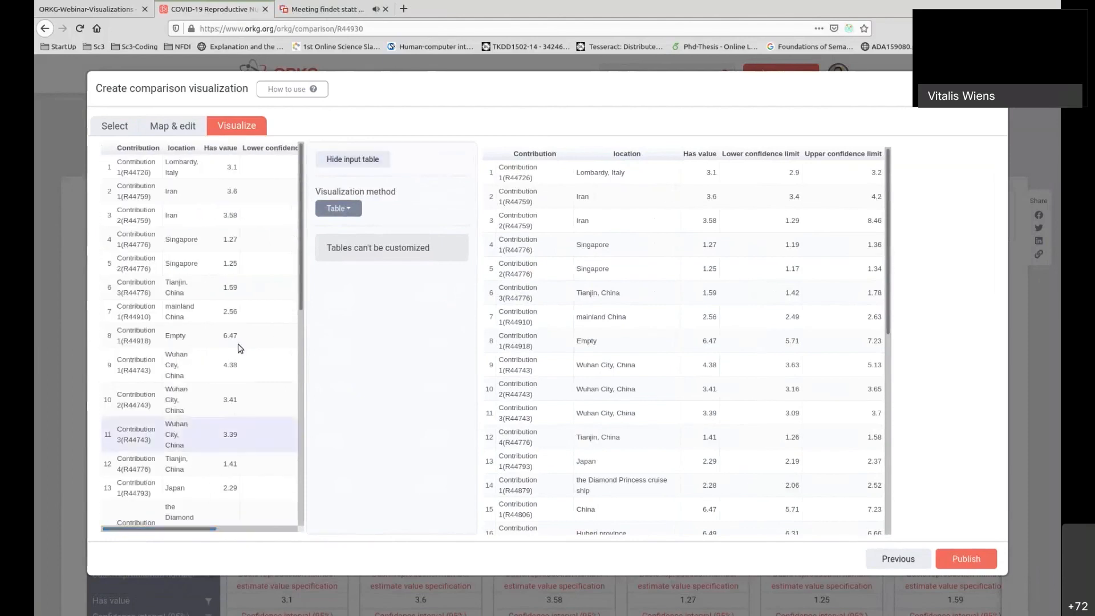
pyautogui.click(353, 159)
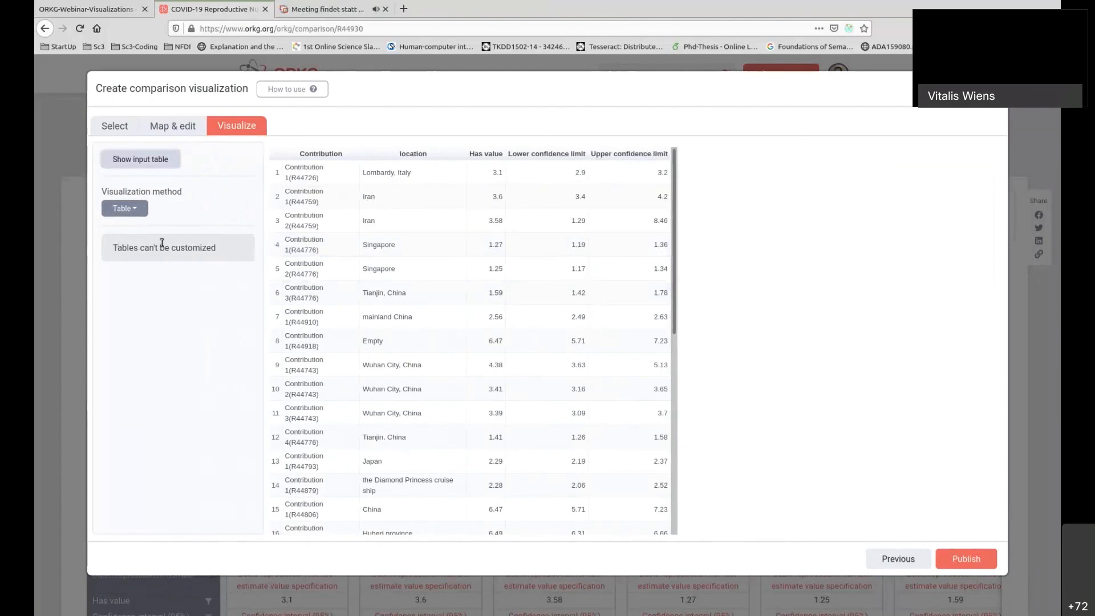
# Set the visualization method to ColumnChart, keeping Has value as the Y-axis value.
pyautogui.click(140, 211)
pyautogui.click(149, 266)
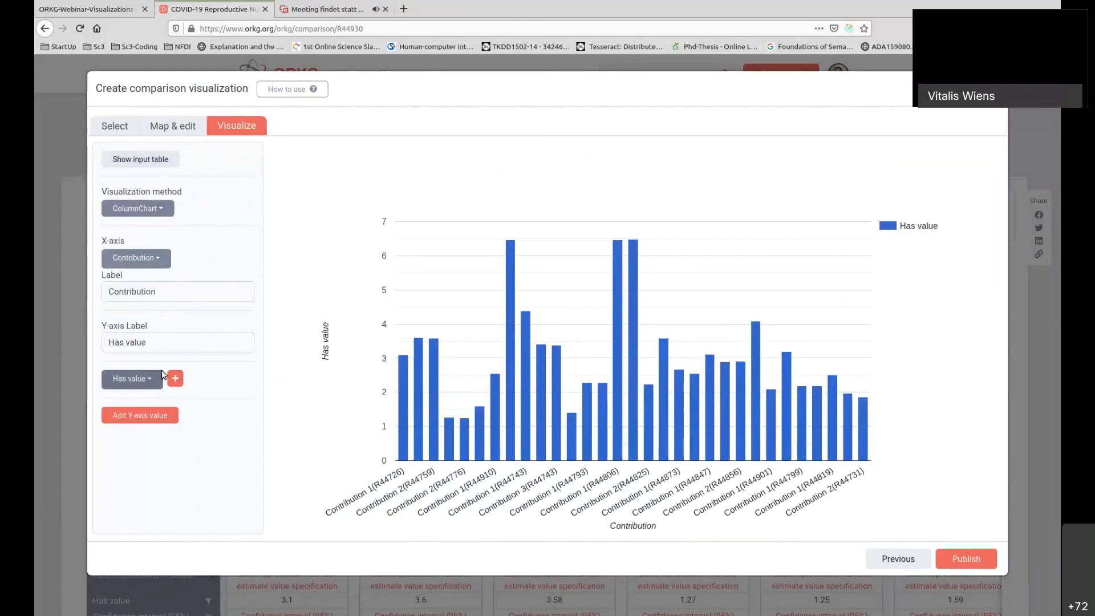
pyautogui.click(153, 379)
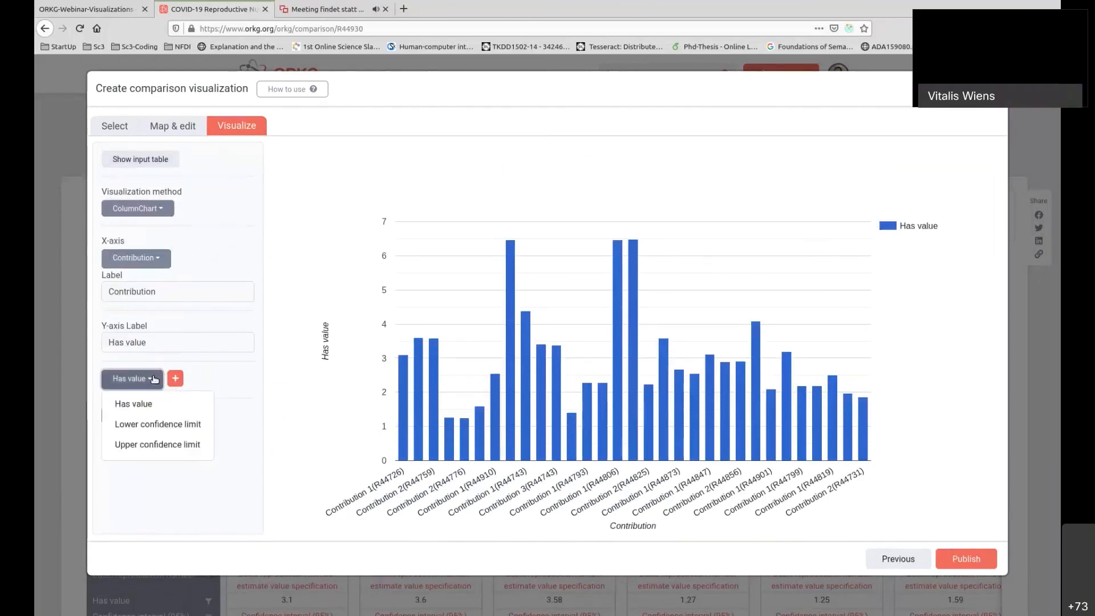
pyautogui.click(153, 379)
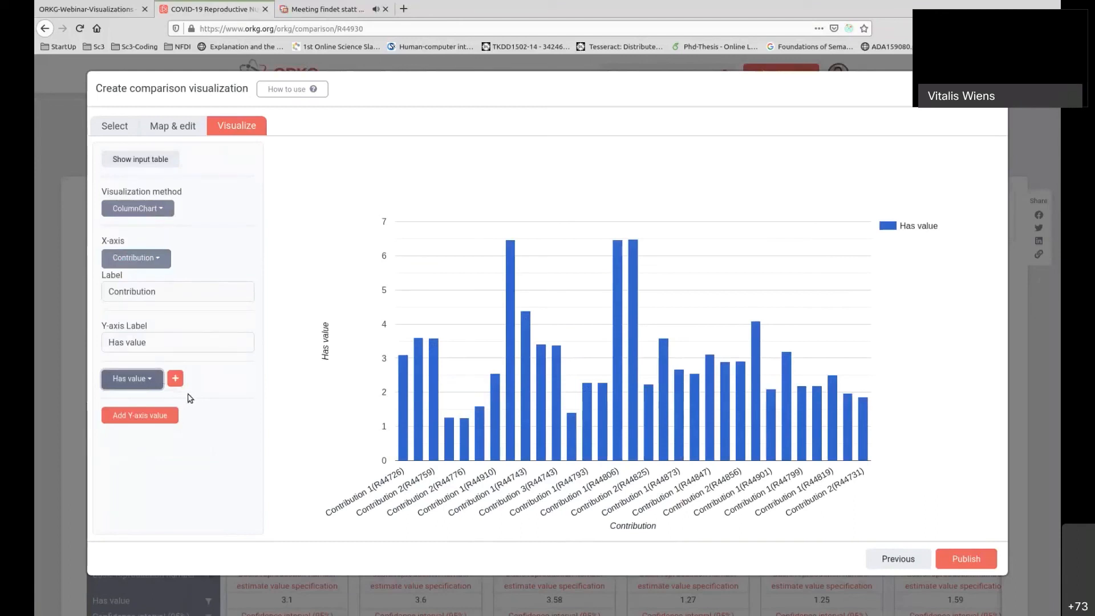
# Try Lower confidence limit as a second Y-axis value in the column chart and remove that series again.
pyautogui.click(172, 418)
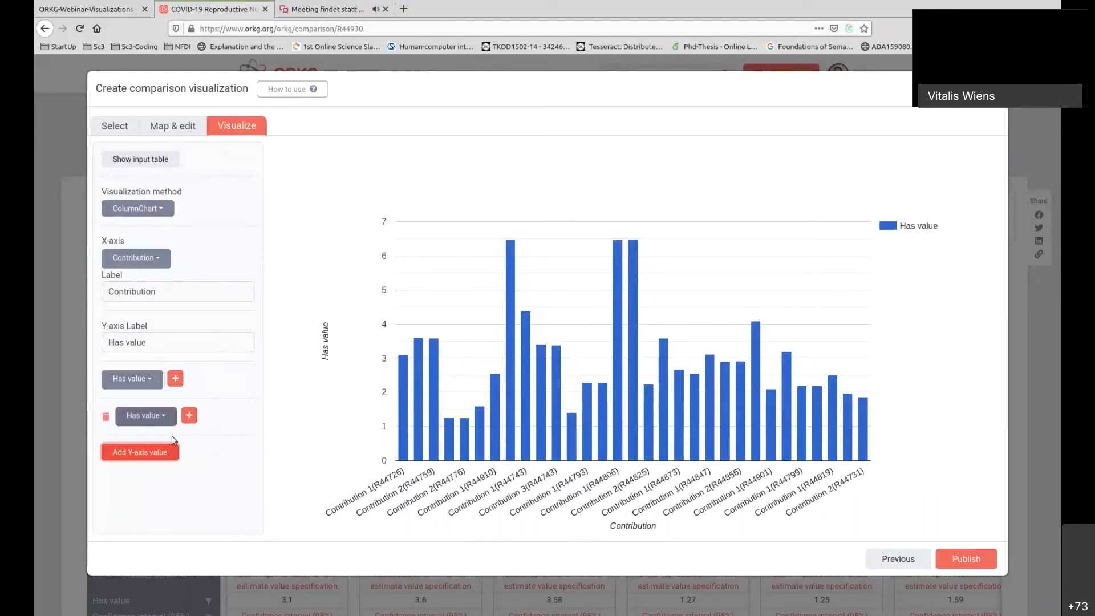
pyautogui.click(163, 420)
pyautogui.click(171, 460)
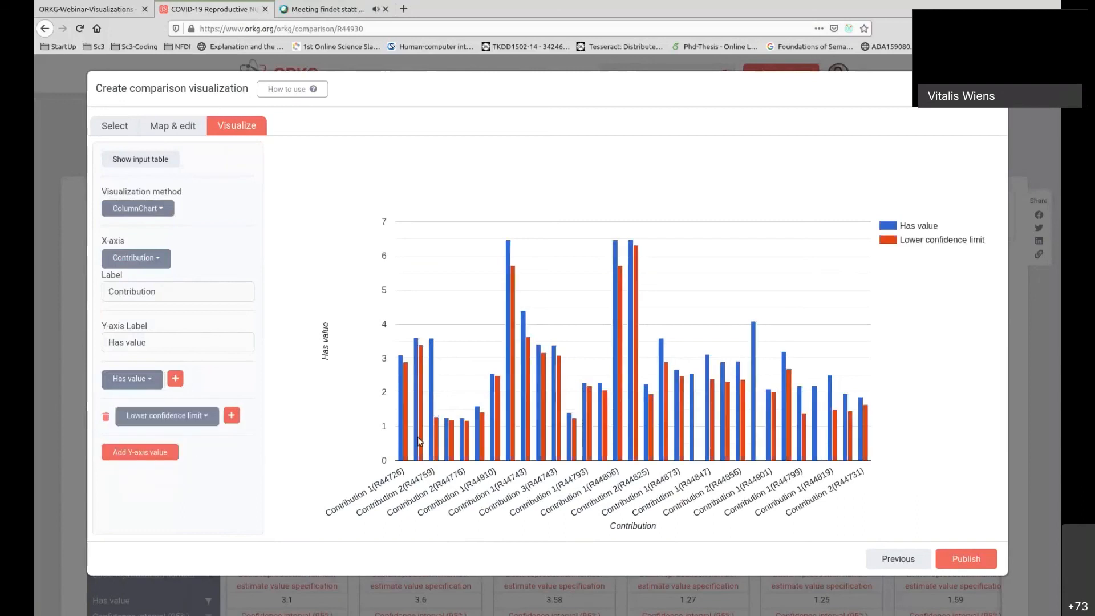
pyautogui.click(106, 418)
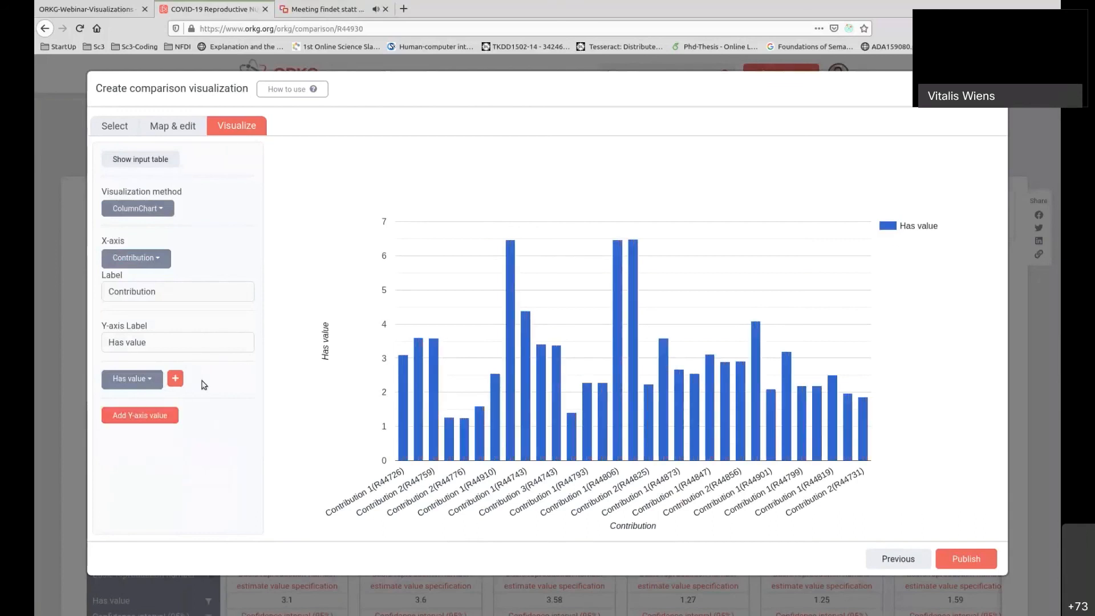
# Add two intervals to the Has value series, using Lower confidence limit and Upper confidence limit.
pyautogui.click(176, 379)
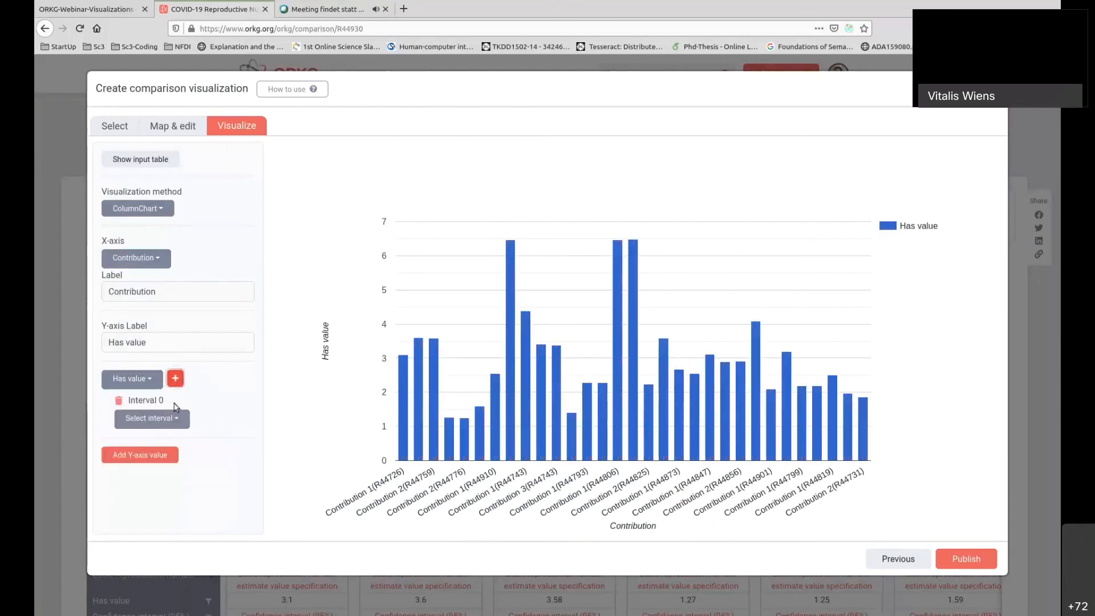
pyautogui.click(178, 421)
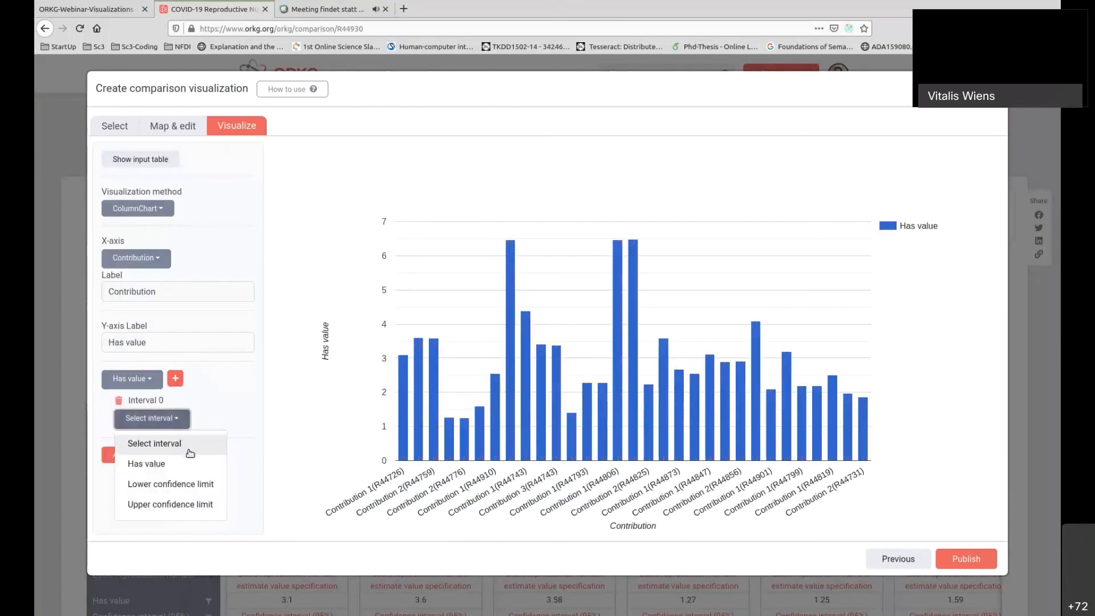
pyautogui.click(196, 483)
pyautogui.click(176, 379)
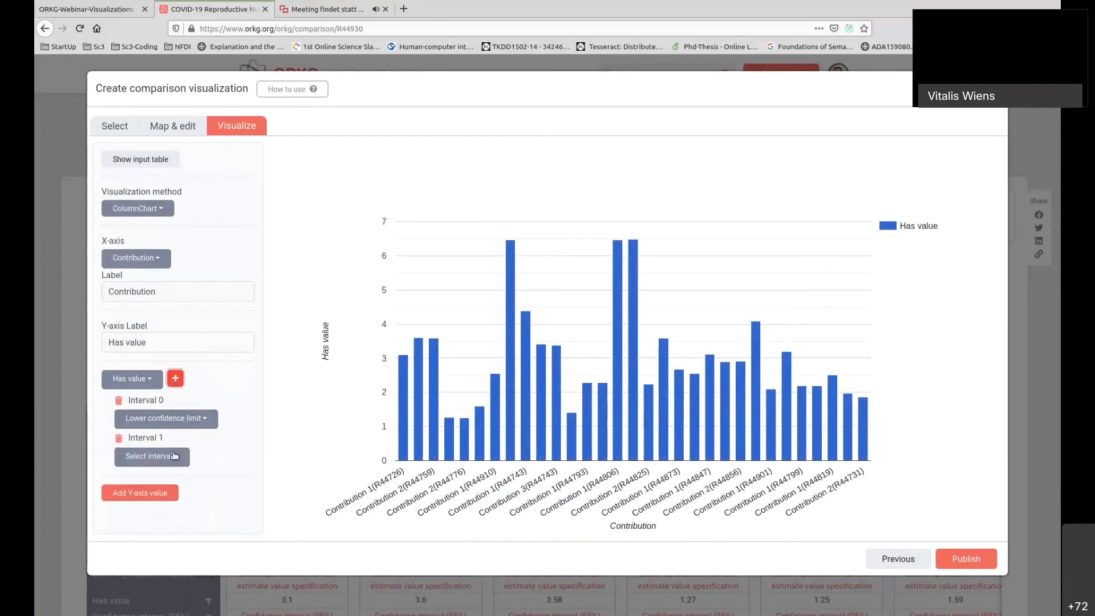
pyautogui.click(180, 458)
pyautogui.click(194, 432)
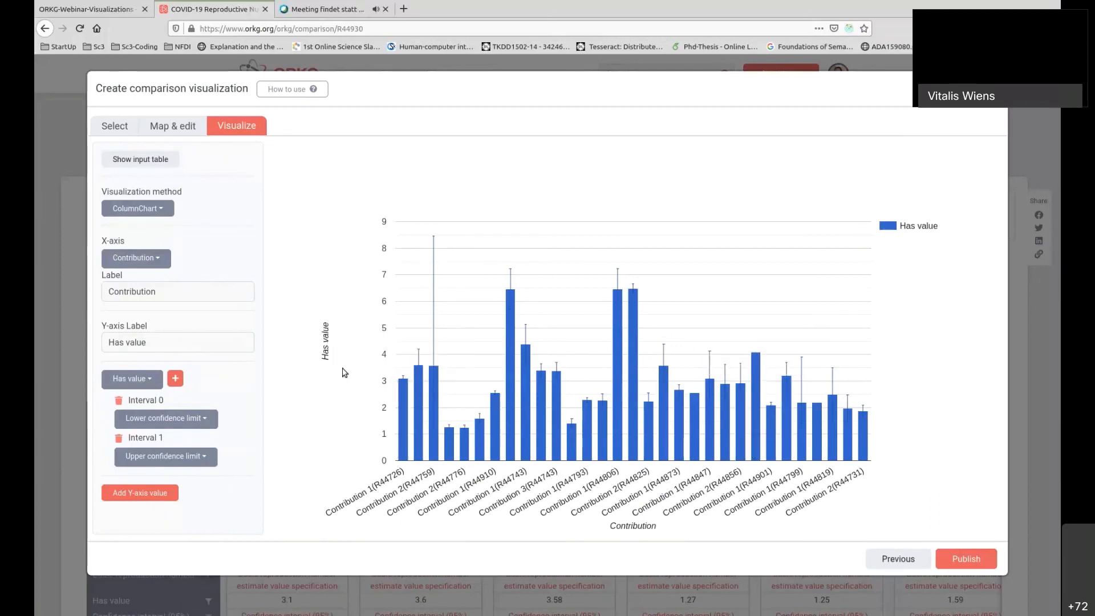
# Return to the column mapping and rename the Has value header to "R0 estimates".
pyautogui.click(183, 126)
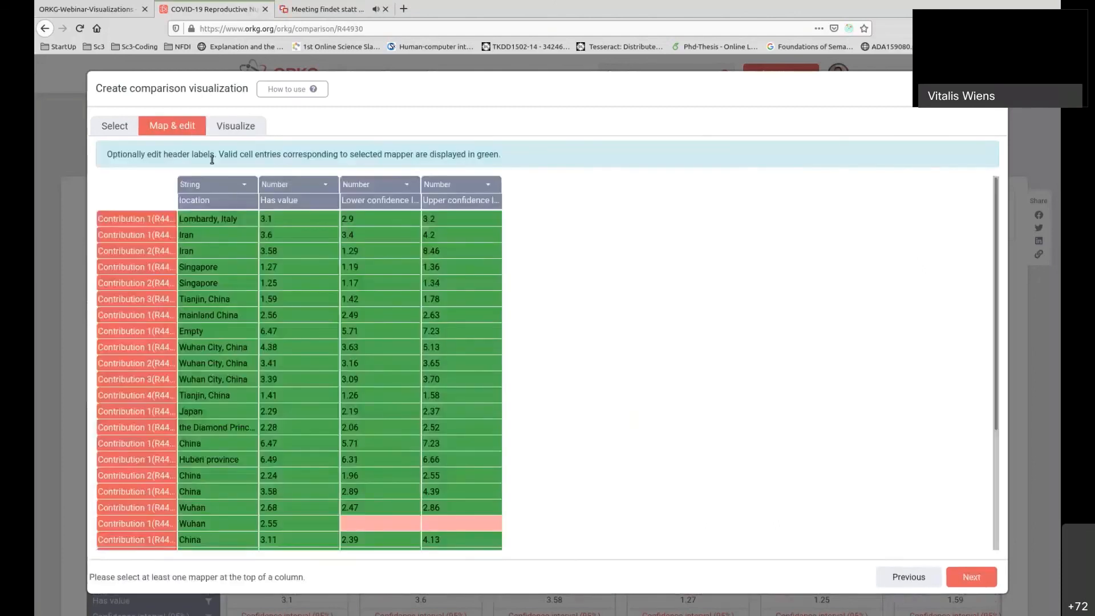
pyautogui.click(296, 202)
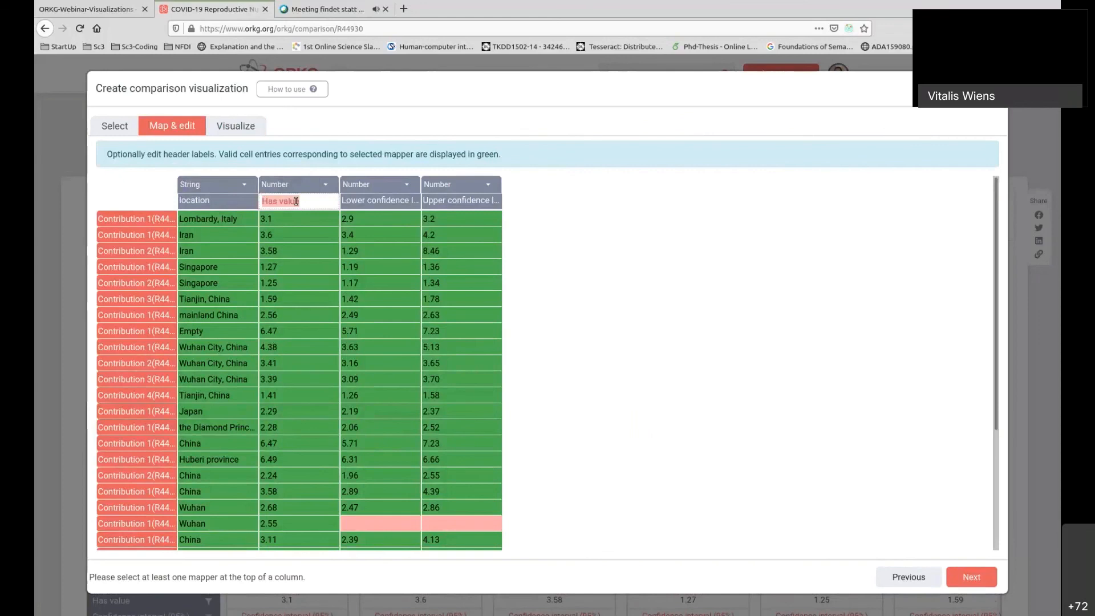
pyautogui.write('R0 estimates')
pyautogui.press('Return')
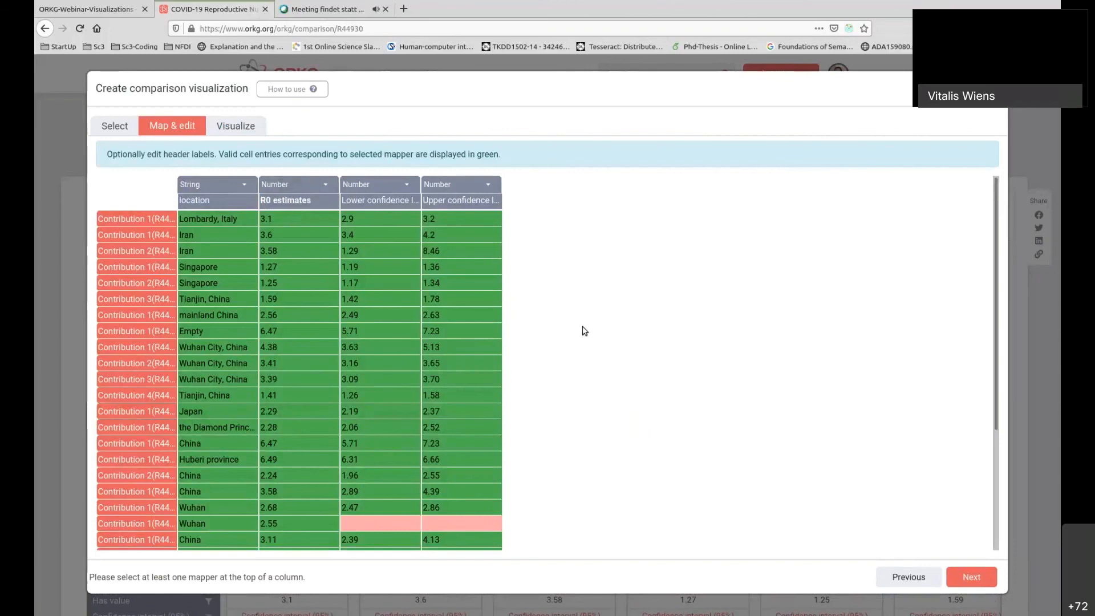
pyautogui.moveTo(310, 201)
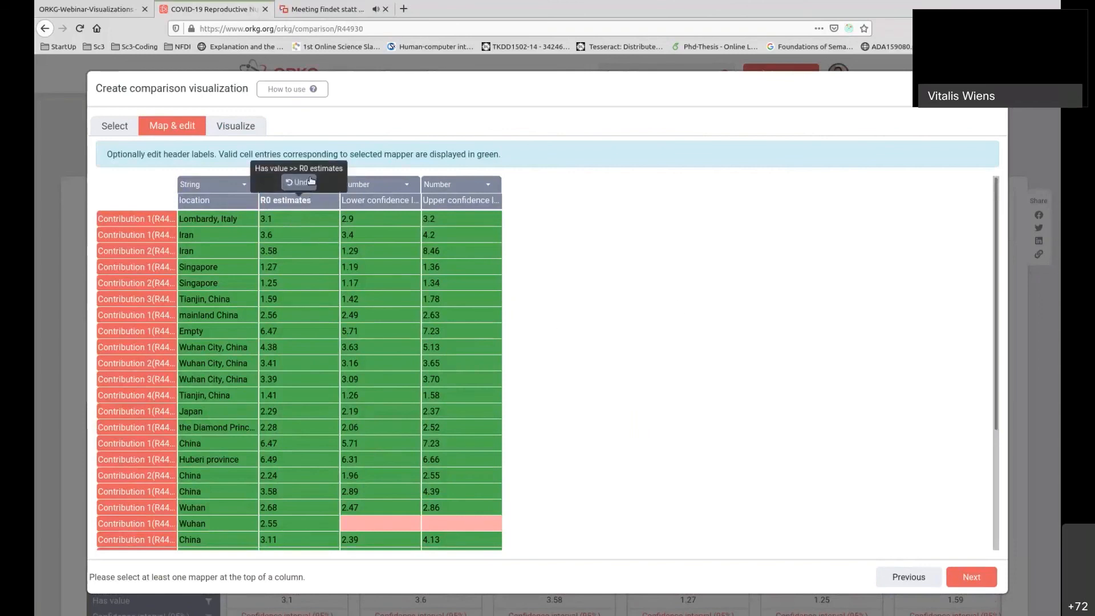
# Go back to the column chart and choose R0 estimates as its Y-axis value.
pyautogui.click(226, 127)
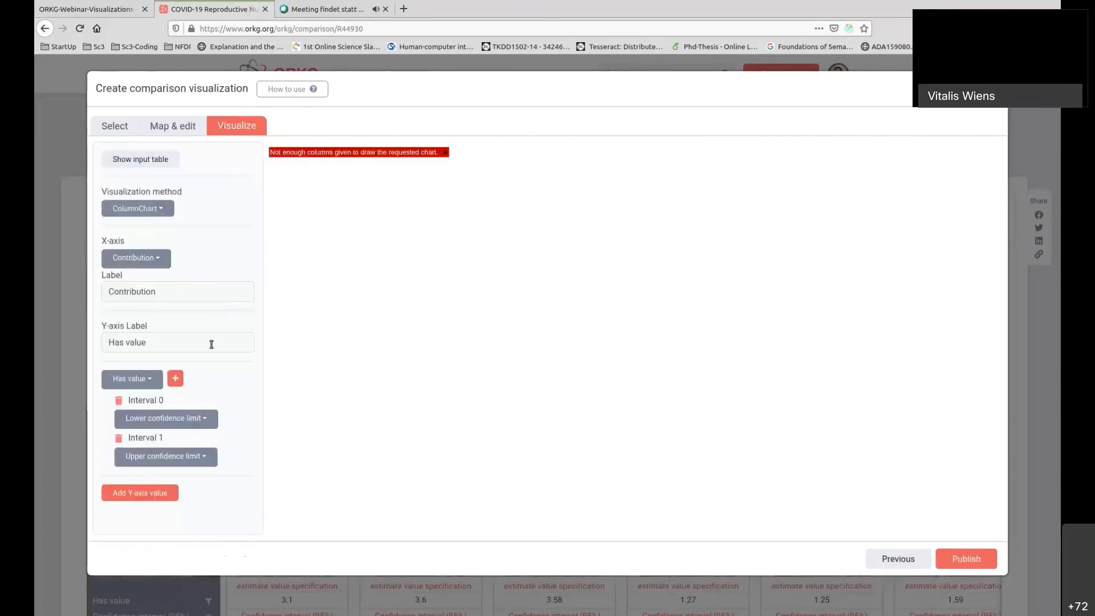
pyautogui.click(211, 343)
pyautogui.click(150, 385)
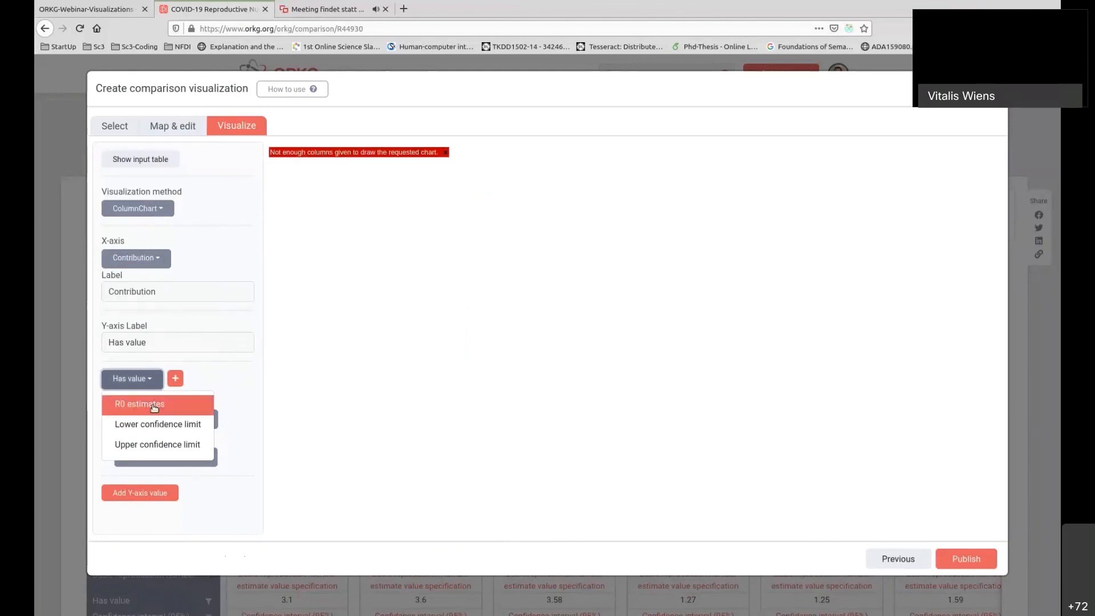
pyautogui.click(153, 406)
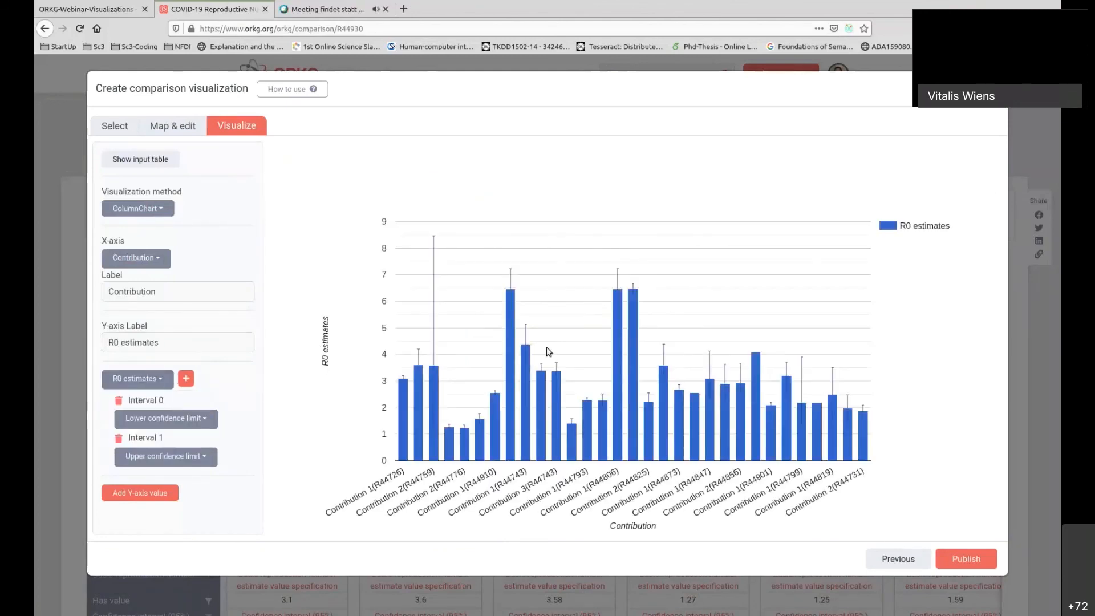
pyautogui.click(180, 342)
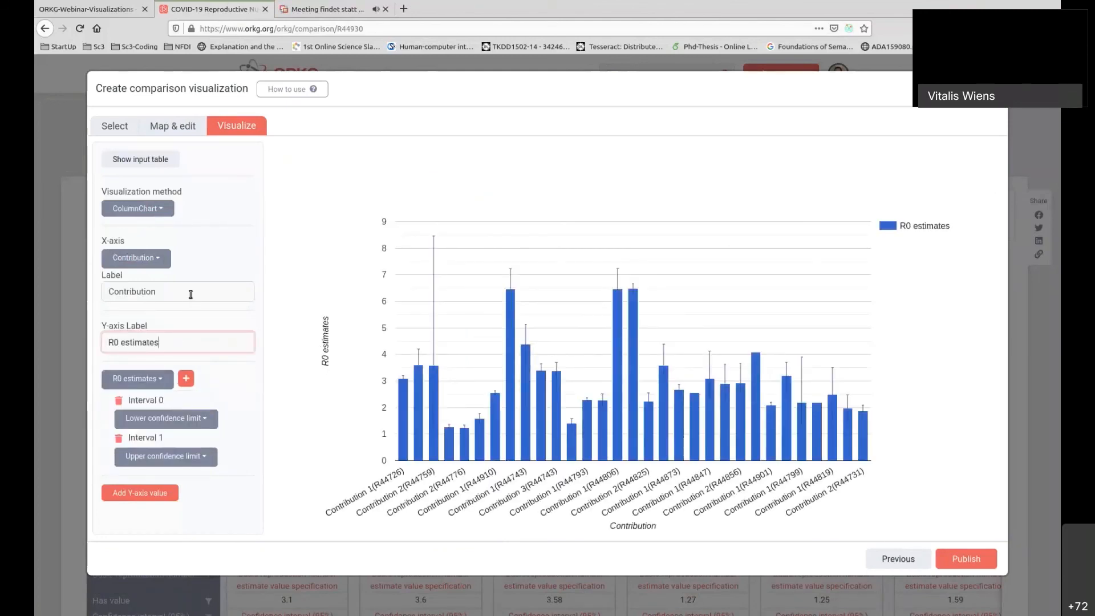
# Change the column chart's Y-axis label to "R0 estimates values", keeping Contribution as the X-axis label.
pyautogui.click(191, 291)
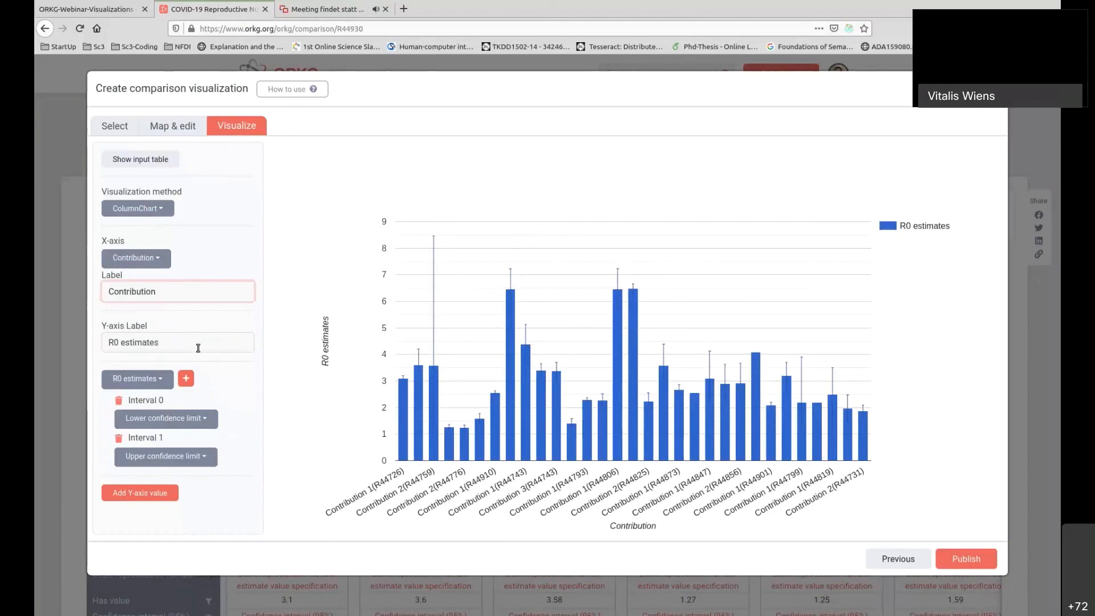
pyautogui.click(167, 344)
pyautogui.write('valiue')
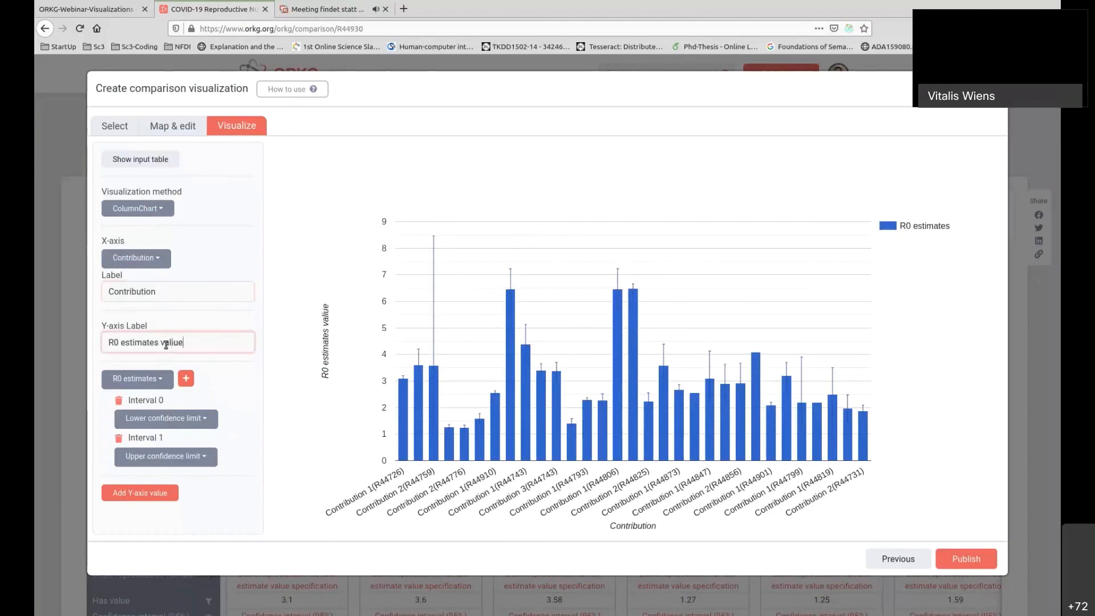
pyautogui.press('BackSpace')
pyautogui.press('BackSpace')
pyautogui.press('BackSpace')
pyautogui.write('ues')
# Start publishing the visualization and title it "R0 Estimates as Column Chart".
pyautogui.click(966, 511)
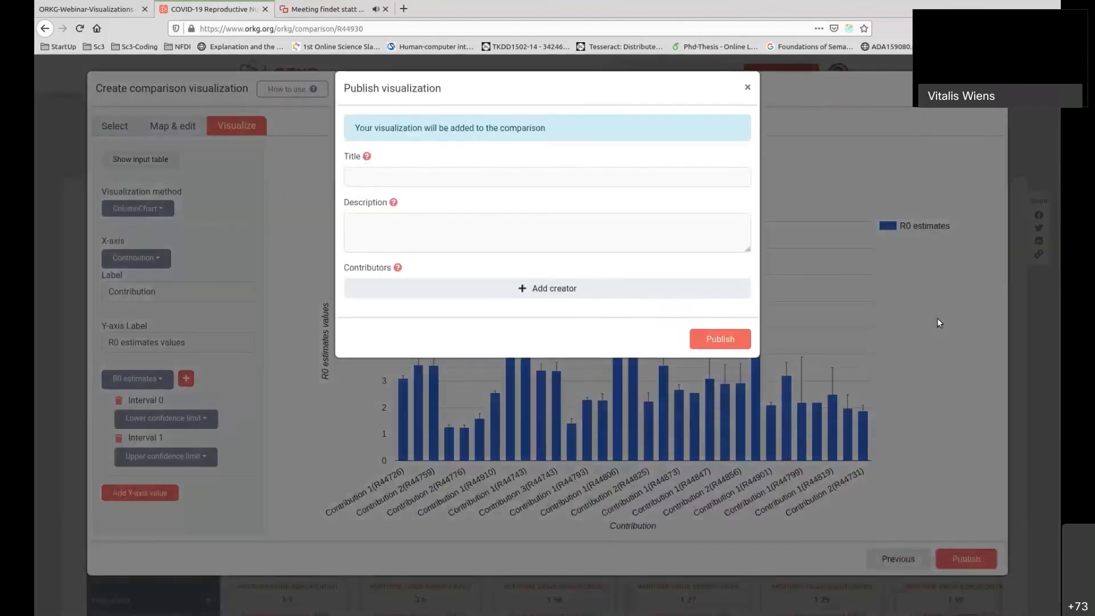
pyautogui.click(484, 174)
pyautogui.write('R')
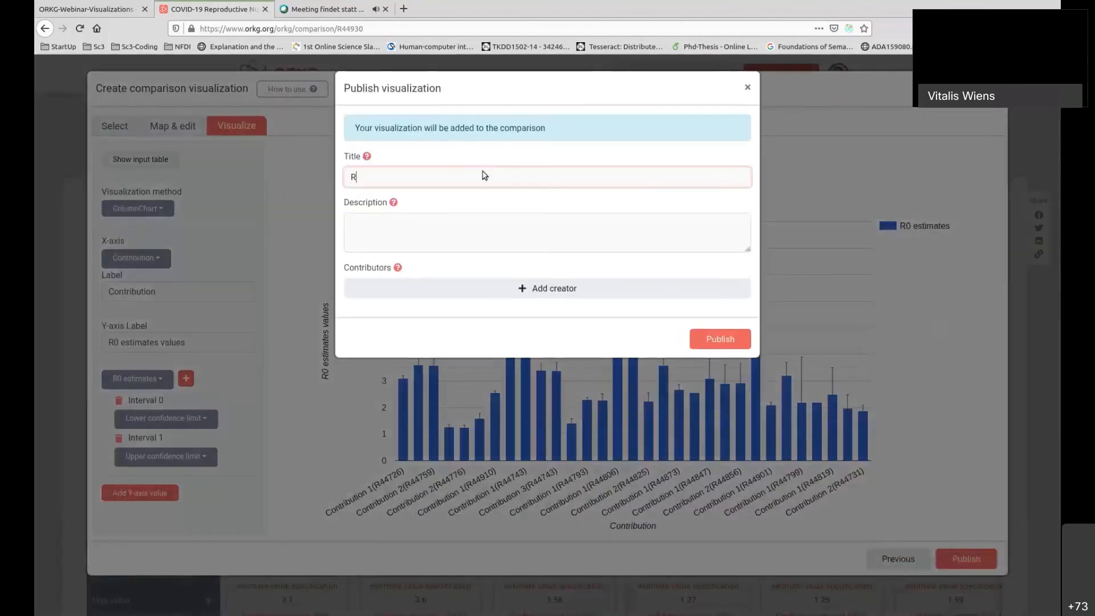
pyautogui.write('0 E')
pyautogui.write('stimates')
pyautogui.write(' as Ba')
pyautogui.write('Column ')
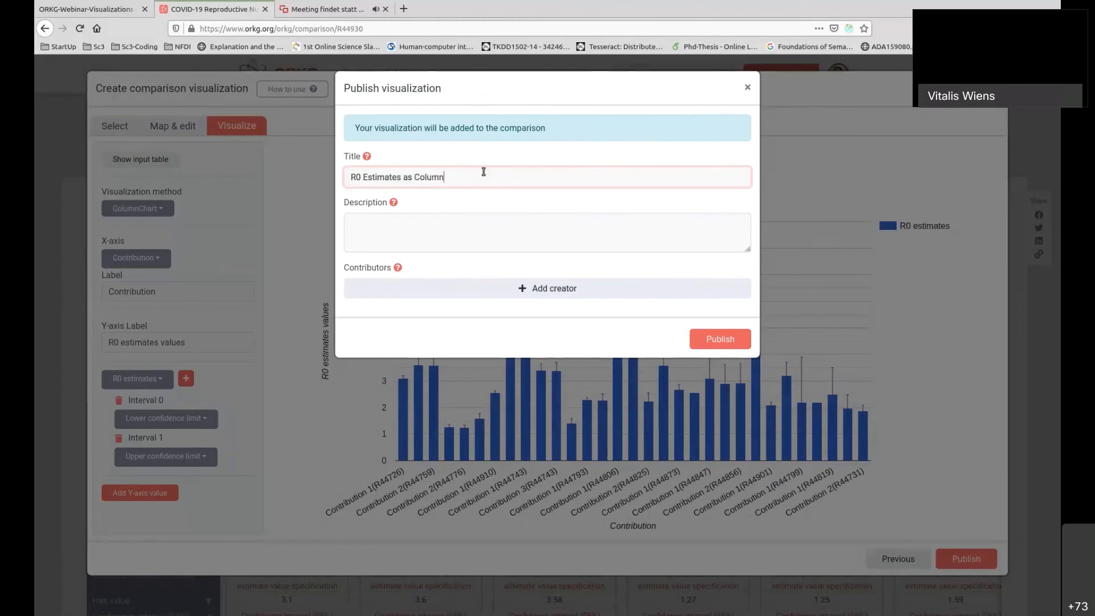
pyautogui.write('Chart')
# Give the visualization the description "The Estimates for R0 as Column Chart".
pyautogui.click(466, 239)
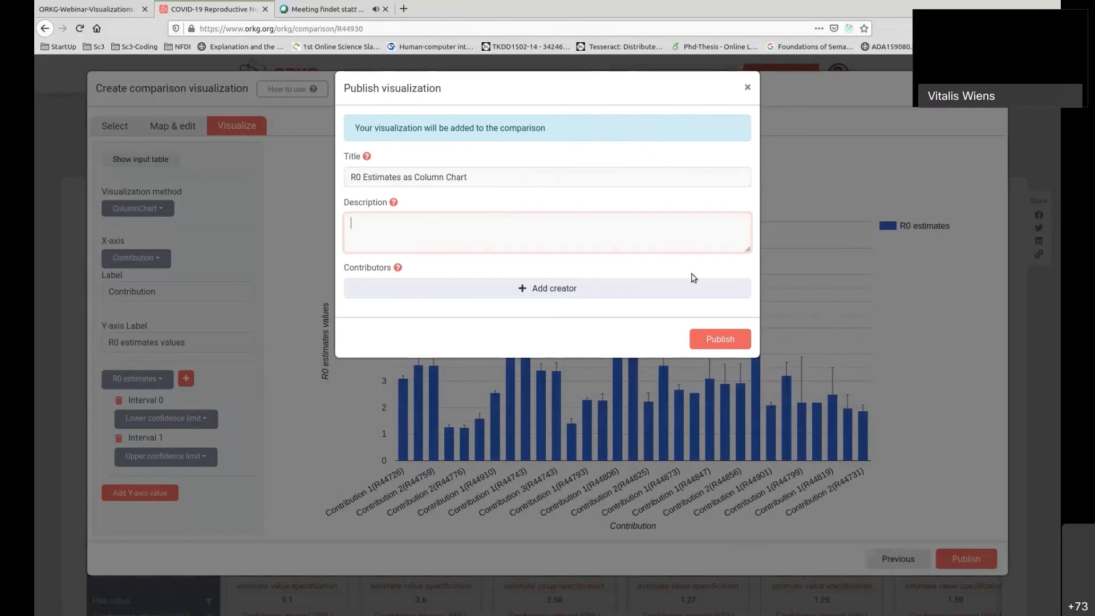
pyautogui.click(734, 339)
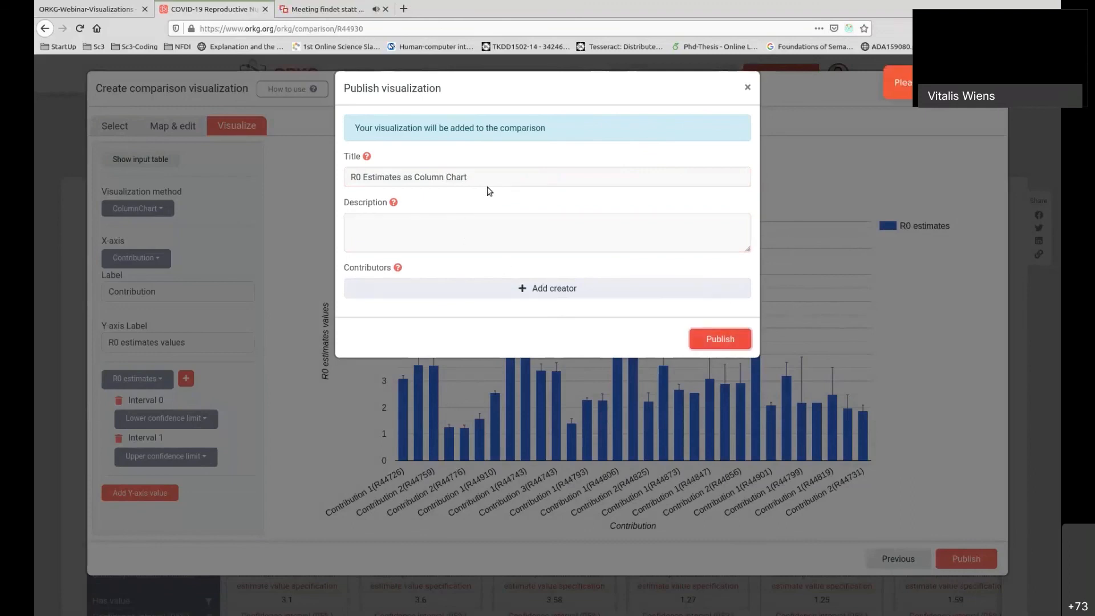
pyautogui.click(481, 232)
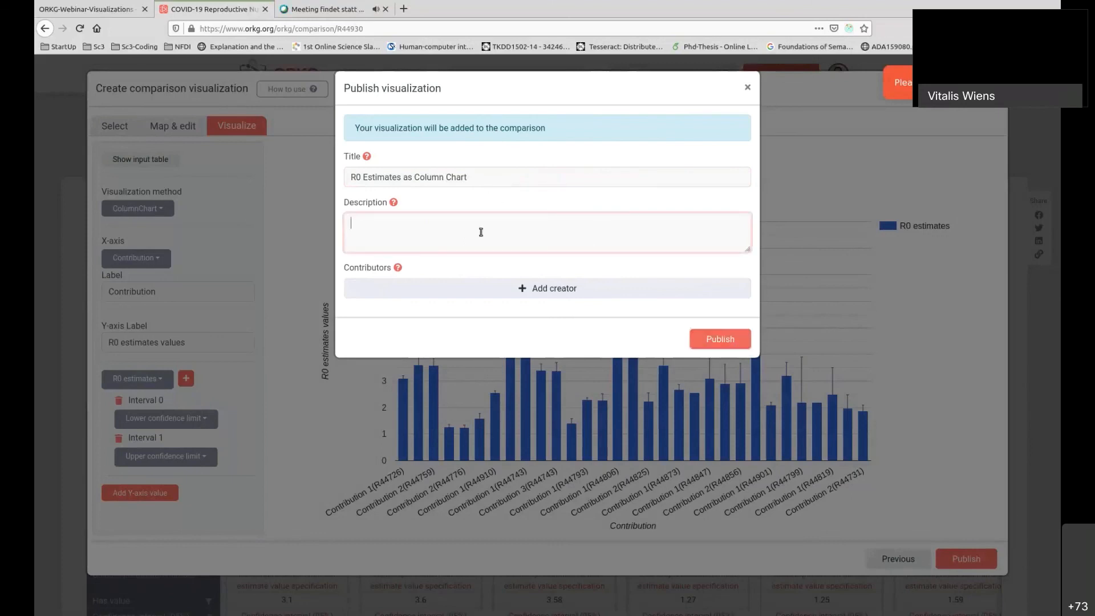
pyautogui.write('The Estimates for R0 ')
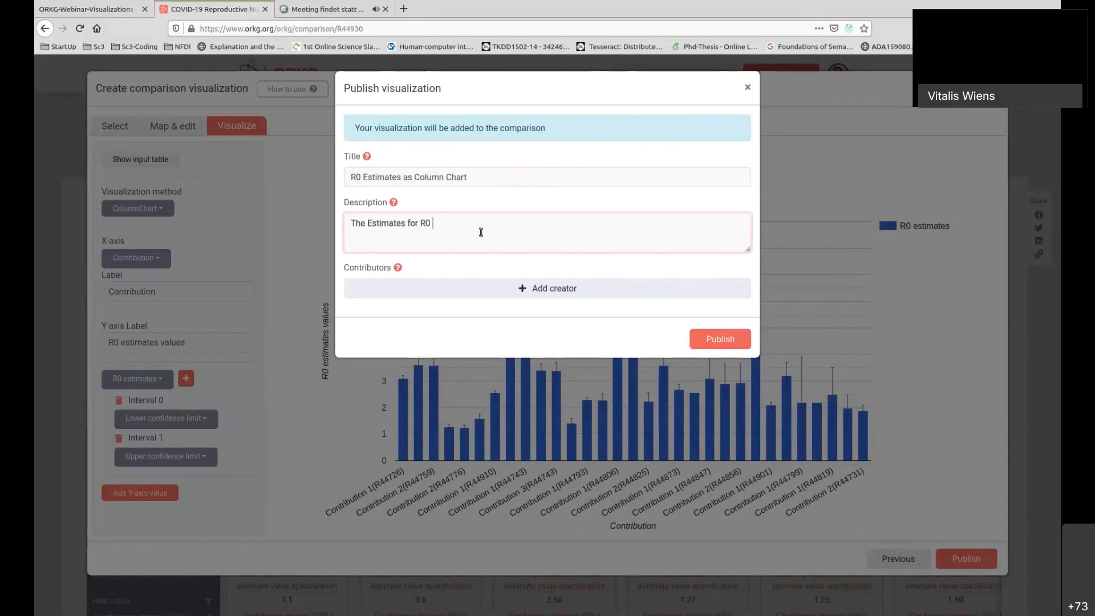
pyautogui.write('as Column Chart')
# Add the existing creator entry with the contributor's full name and publish the visualization.
pyautogui.click(569, 289)
pyautogui.write('vital')
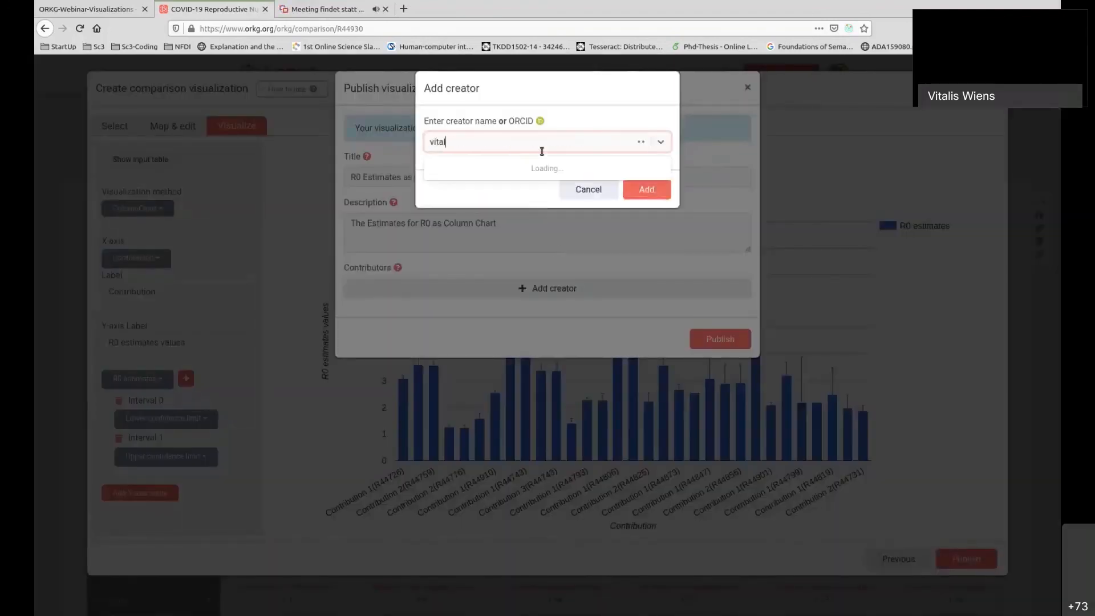
pyautogui.write('is wie')
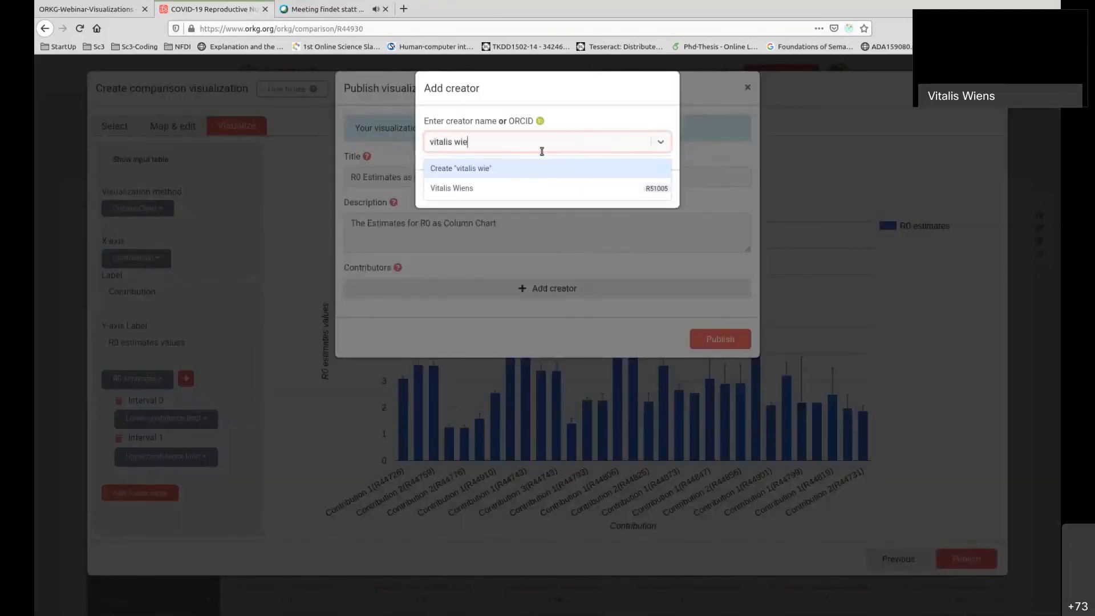
pyautogui.click(496, 189)
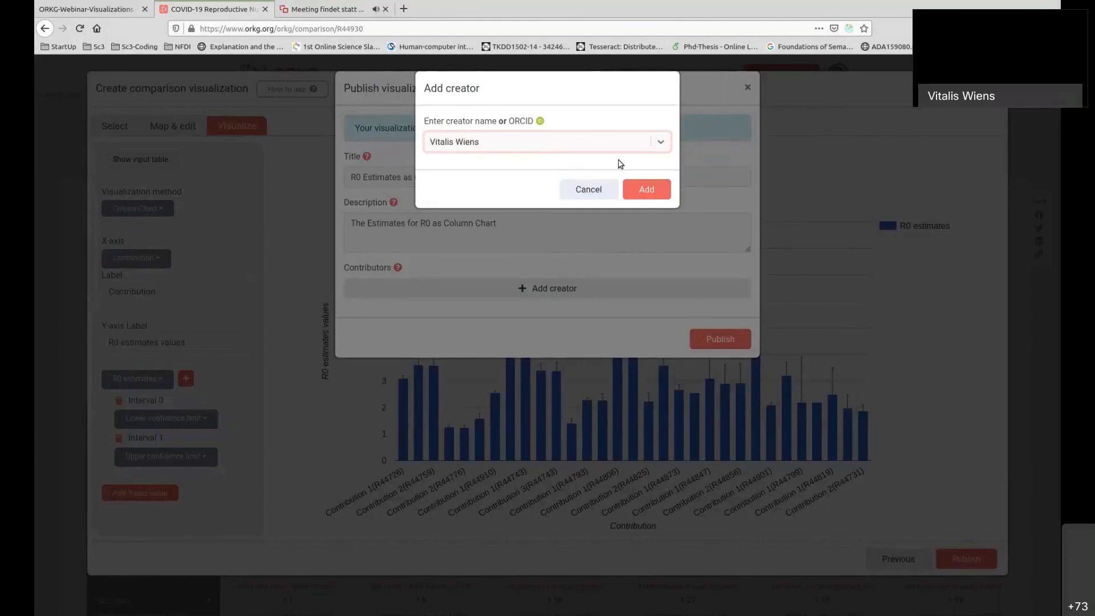
pyautogui.click(652, 190)
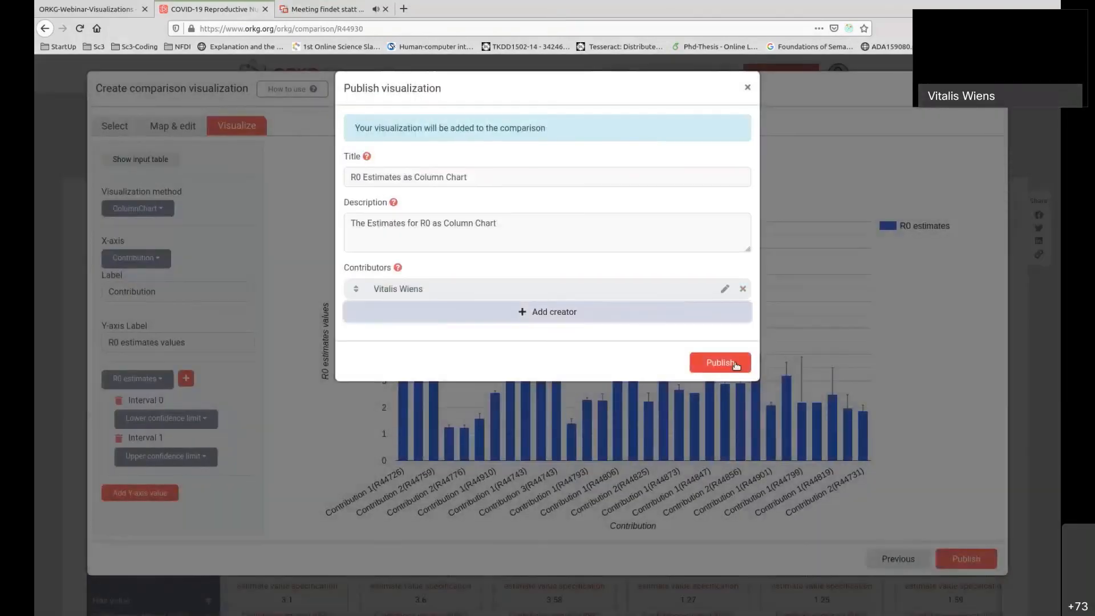
pyautogui.click(736, 366)
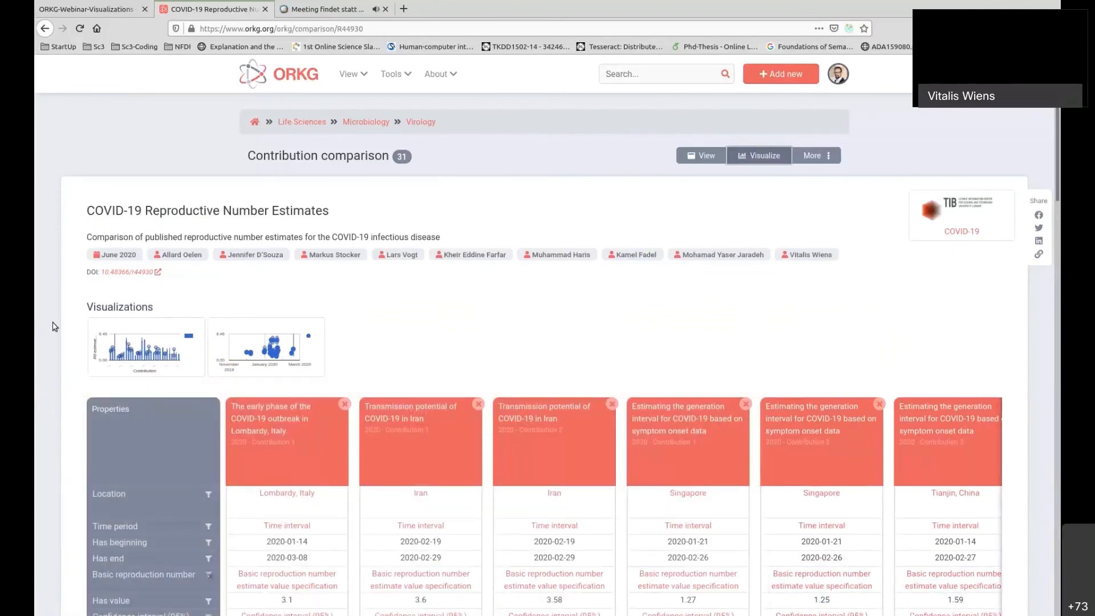
# Preview and reopen the new column chart visualization, review its property selection and column mapping, and close it.
pyautogui.scroll(-2, 467, 306)
pyautogui.moveTo(132, 288)
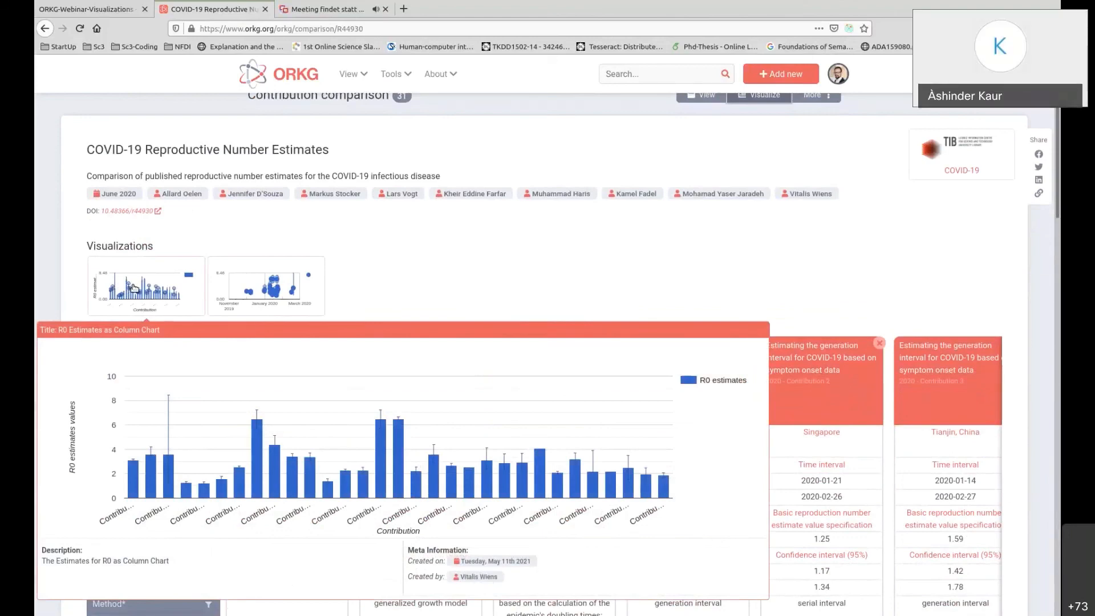
pyautogui.click(135, 288)
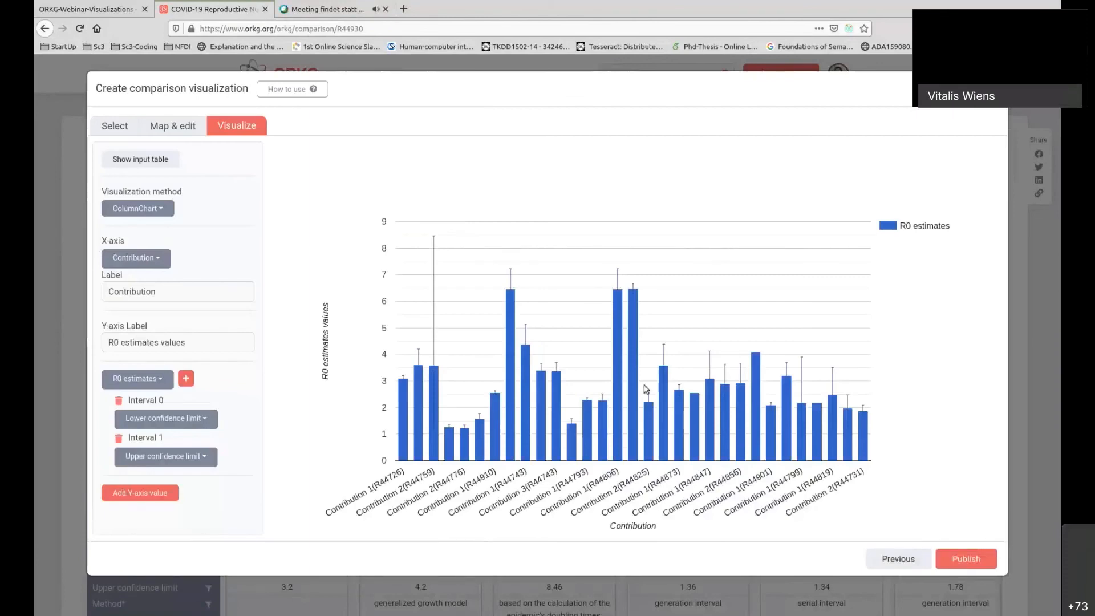
pyautogui.click(178, 127)
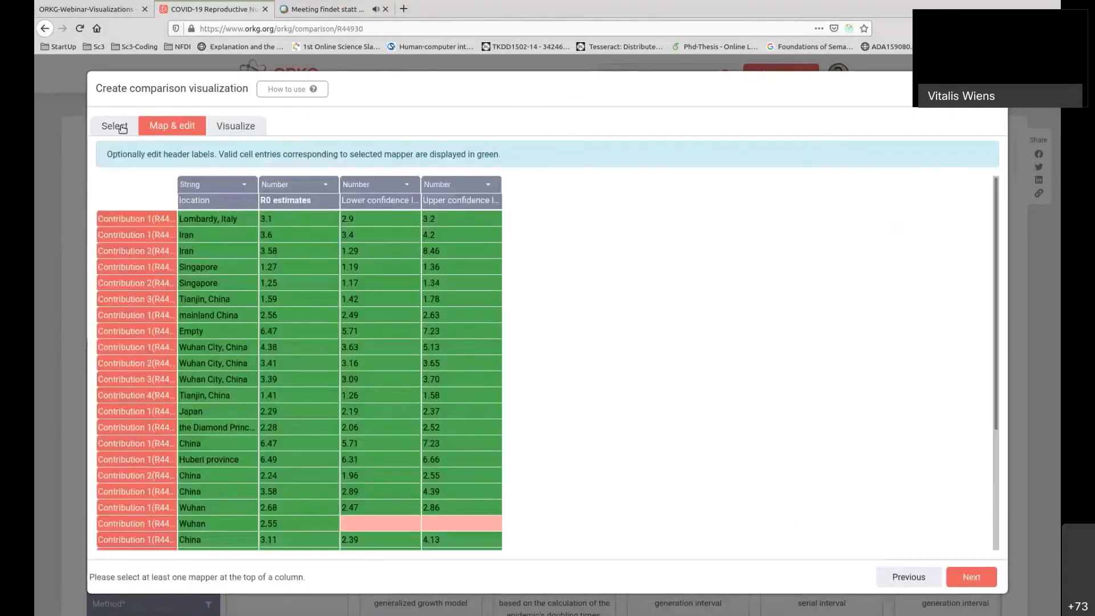
pyautogui.click(122, 128)
pyautogui.click(175, 128)
pyautogui.click(244, 128)
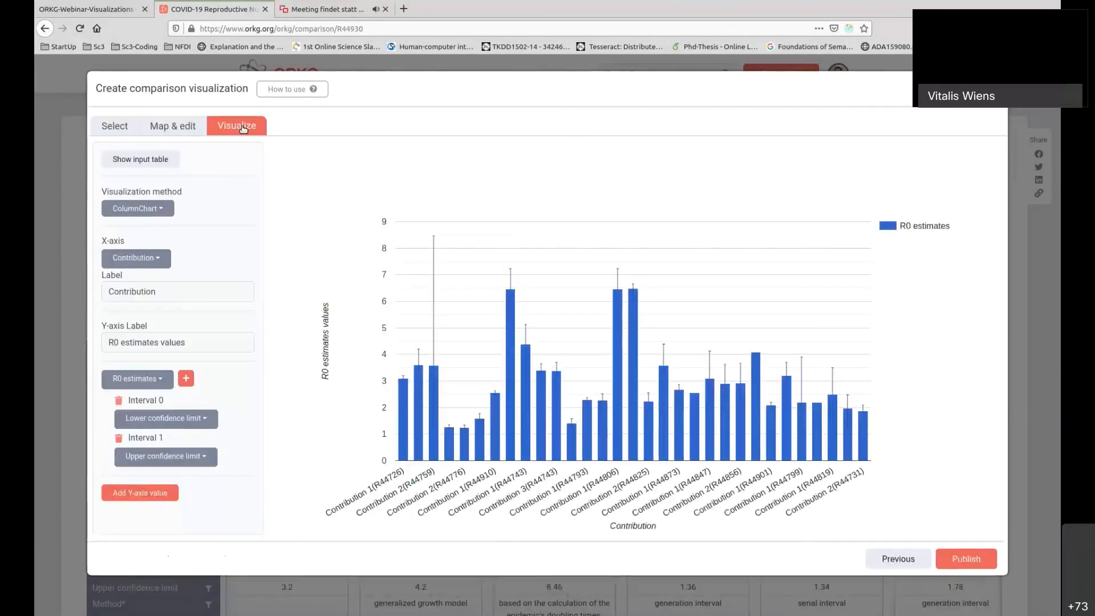
pyautogui.click(182, 129)
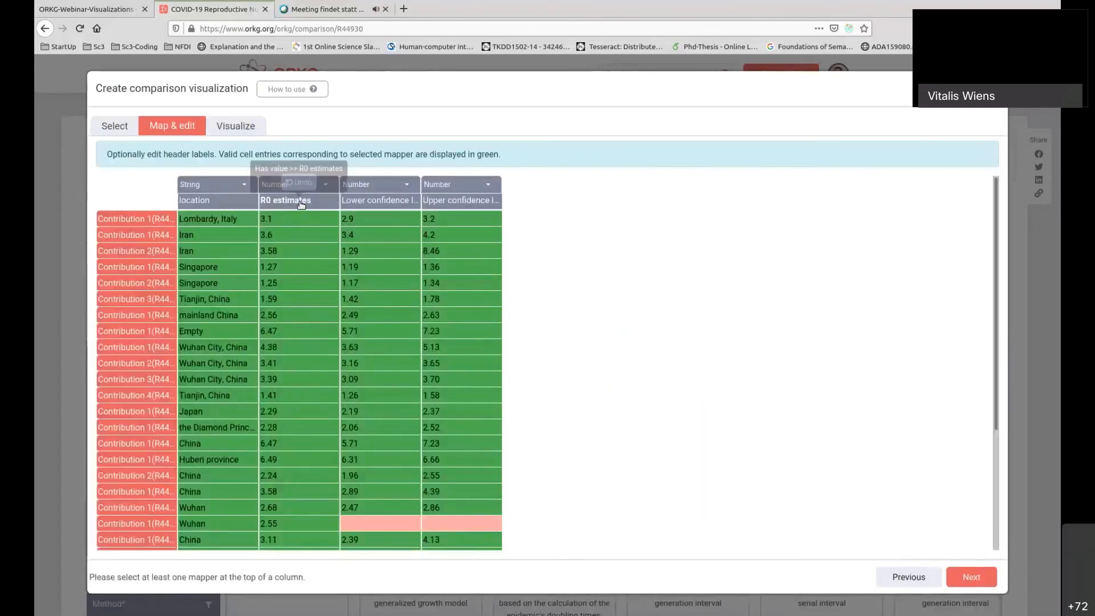
pyautogui.click(994, 89)
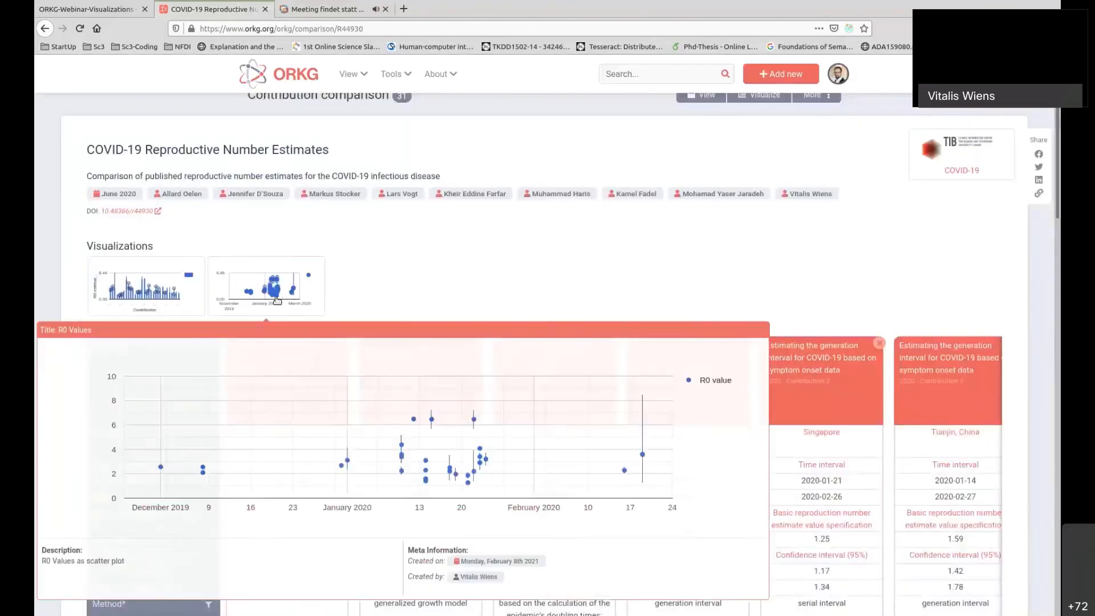
# Open the existing R0 Values scatter plot and review its column mapping and chart.
pyautogui.click(272, 286)
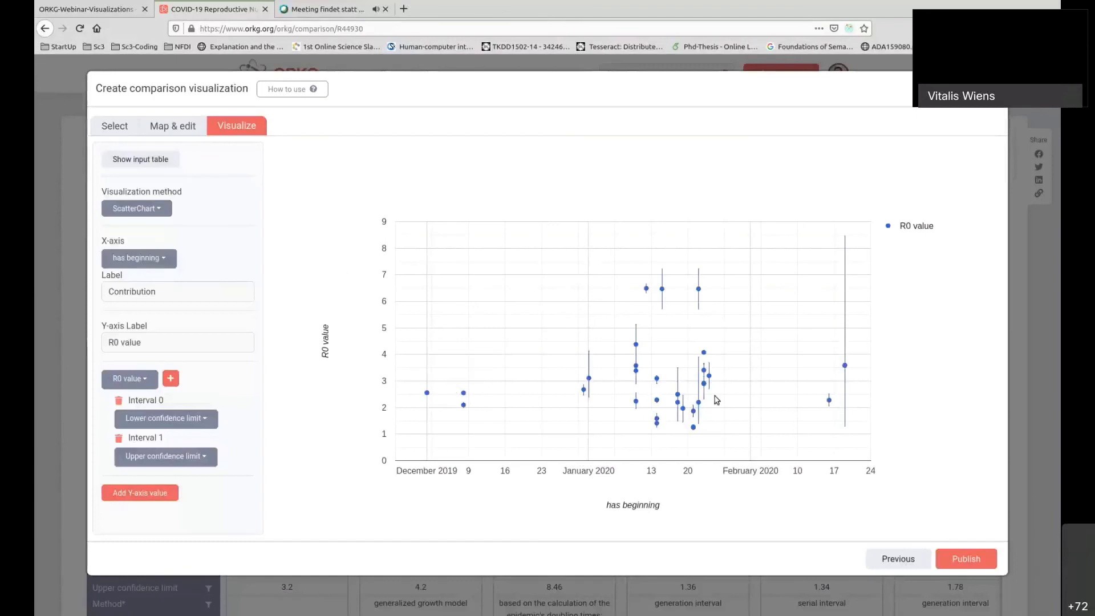
pyautogui.click(166, 122)
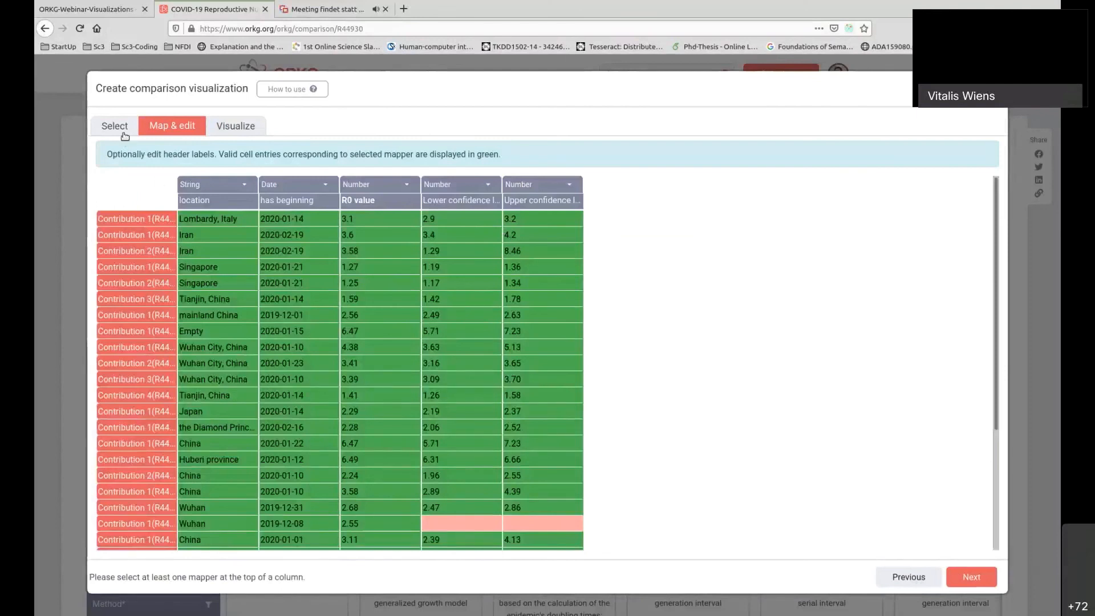
pyautogui.moveTo(383, 202)
pyautogui.click(242, 127)
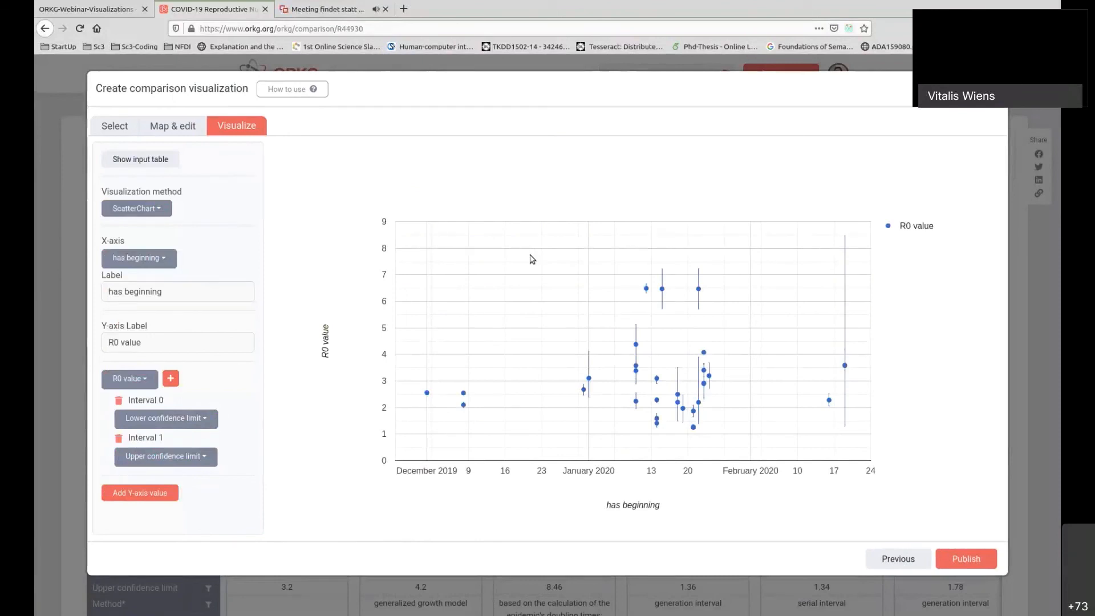
# Switch the R0 Values visualization to ColumnChart and check its column mapping and available X-axis options.
pyautogui.click(158, 210)
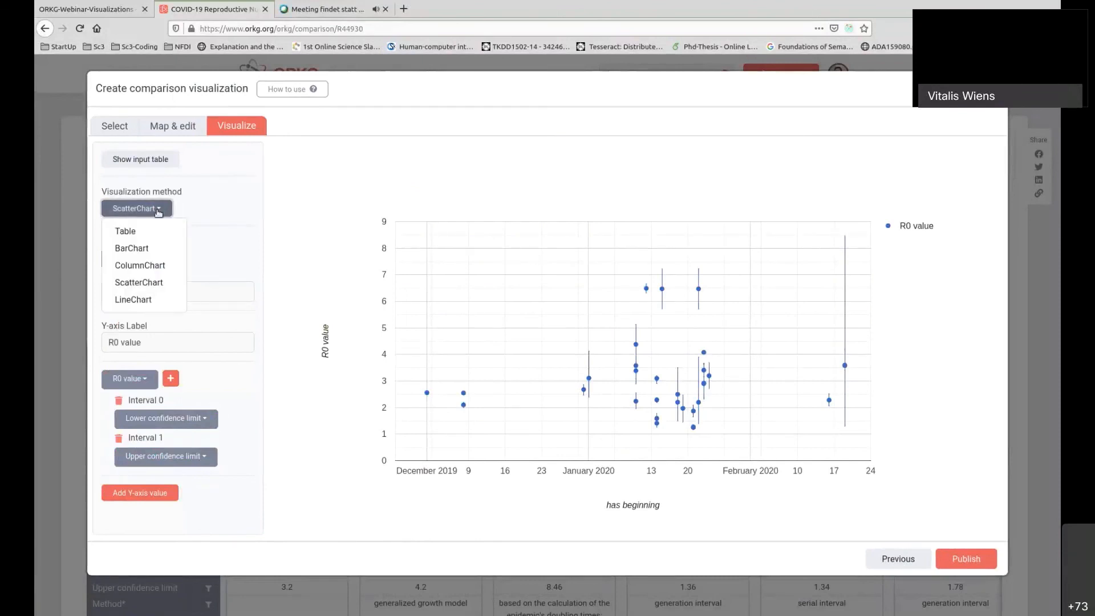
pyautogui.click(160, 267)
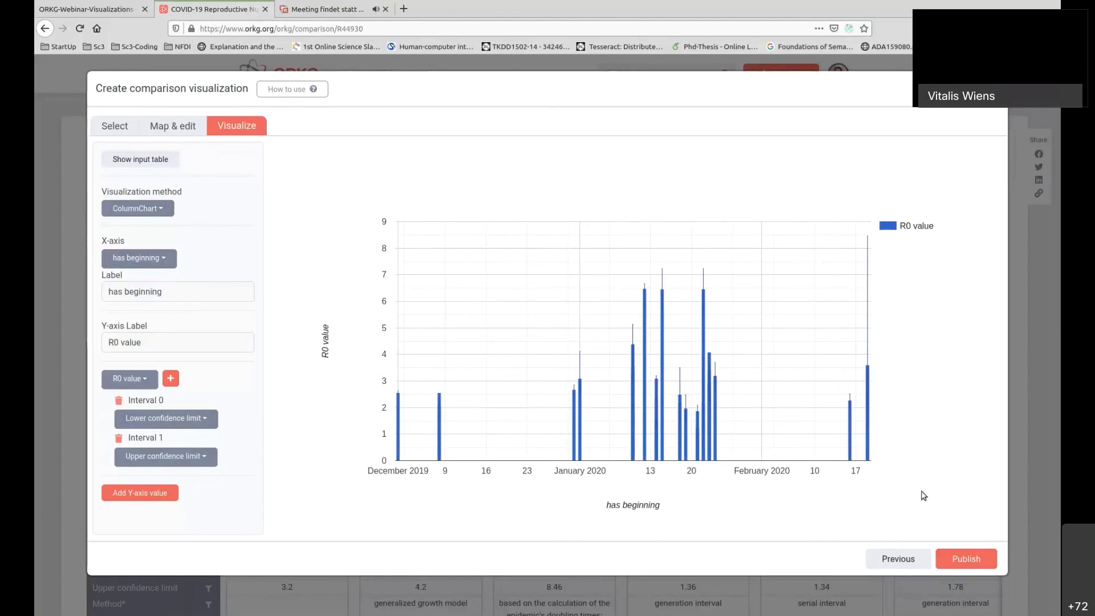
pyautogui.click(185, 126)
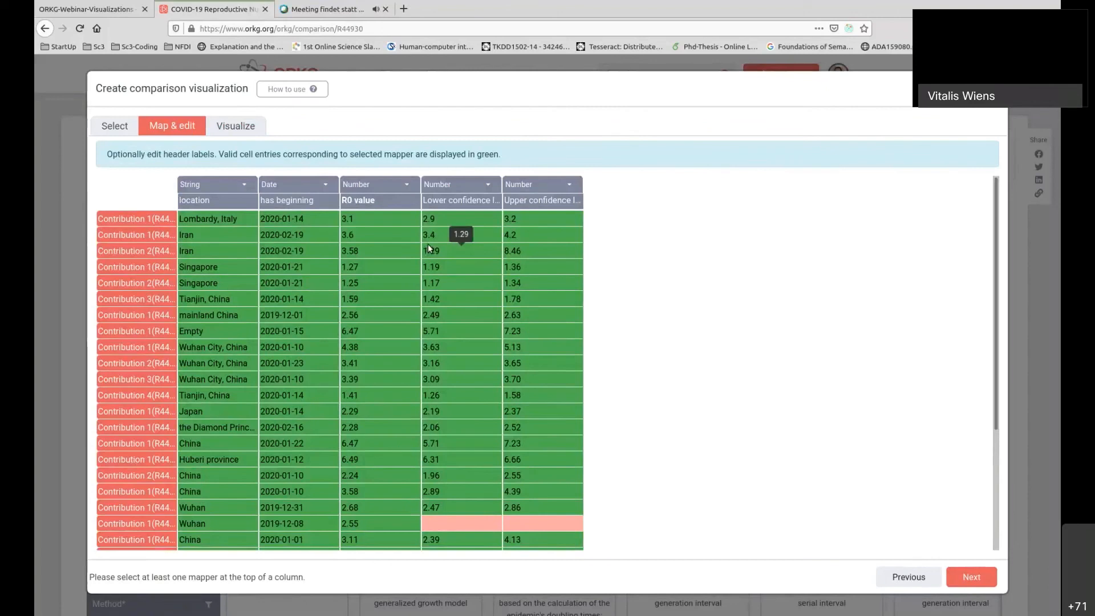
pyautogui.click(261, 126)
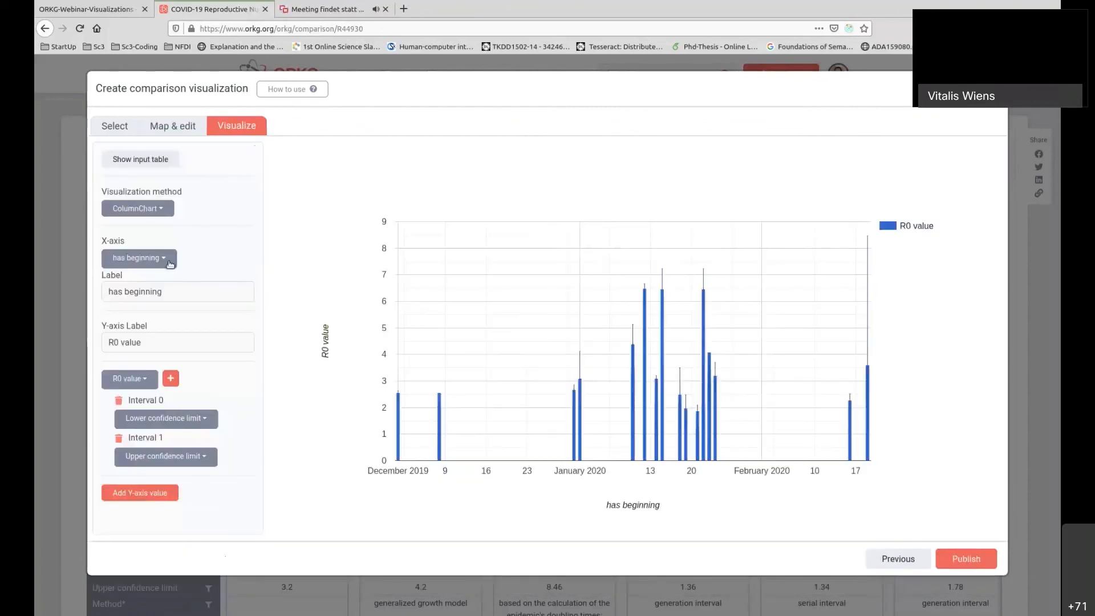
pyautogui.click(168, 259)
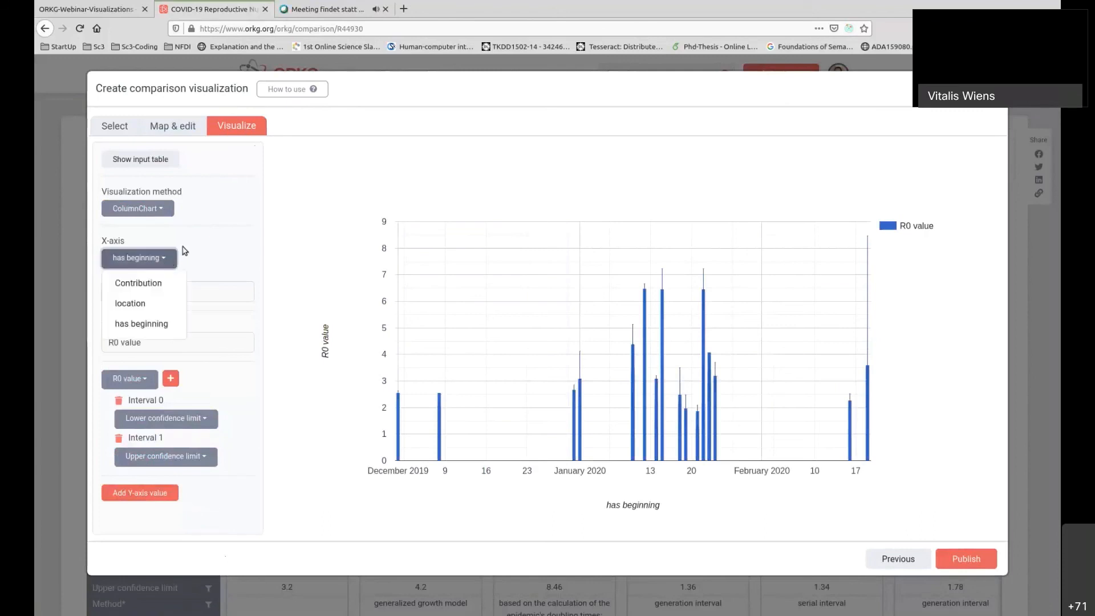
pyautogui.click(191, 284)
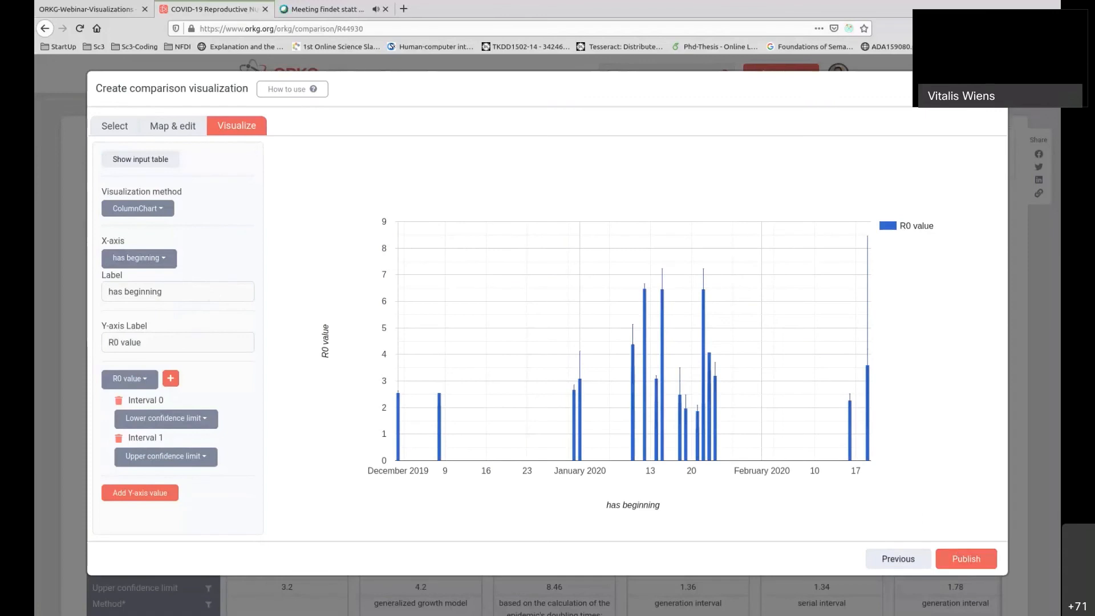
# Switch to the Webex meeting and stop the own camera video.
pyautogui.click(349, 10)
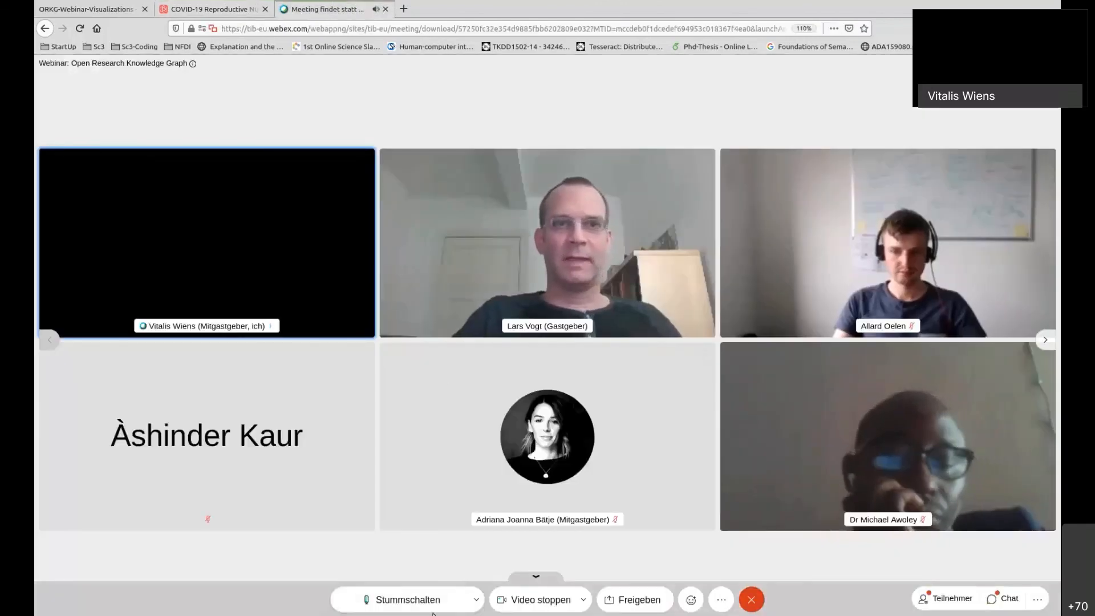
pyautogui.click(520, 600)
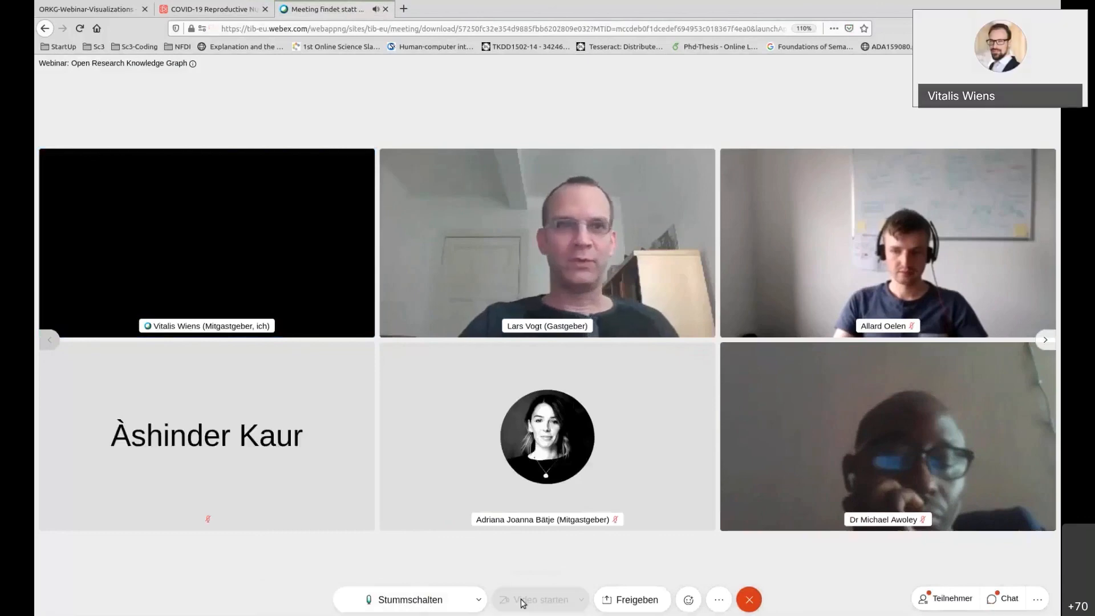